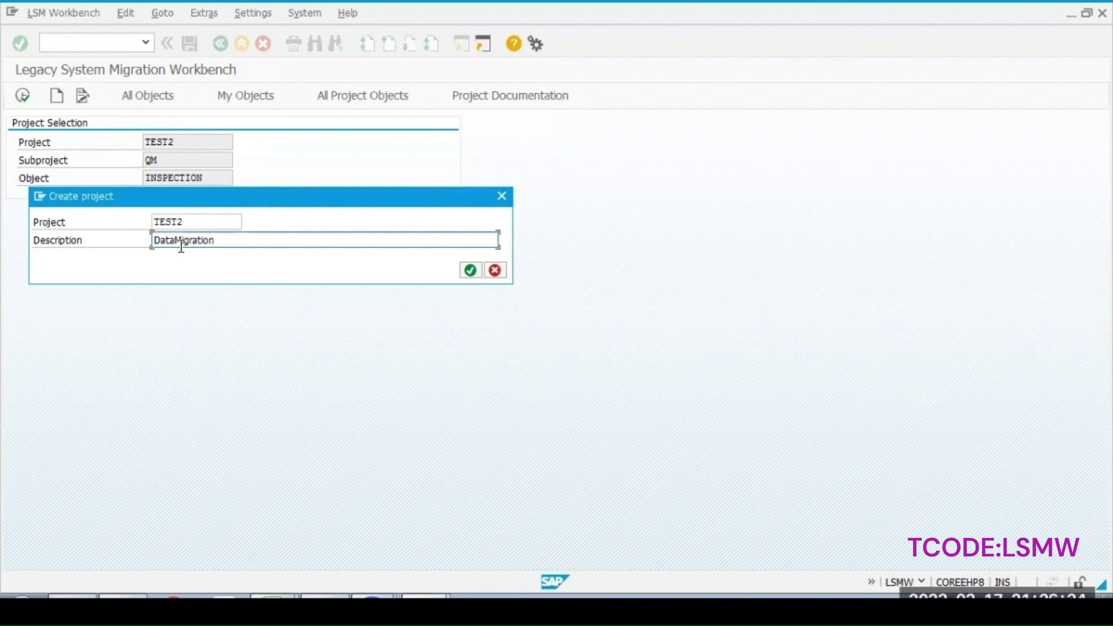
- Confirm project TEST2 with description DataMigration, and create subproject QM described as Test and object INSPECTION named Test
key(Return)
text(Test)
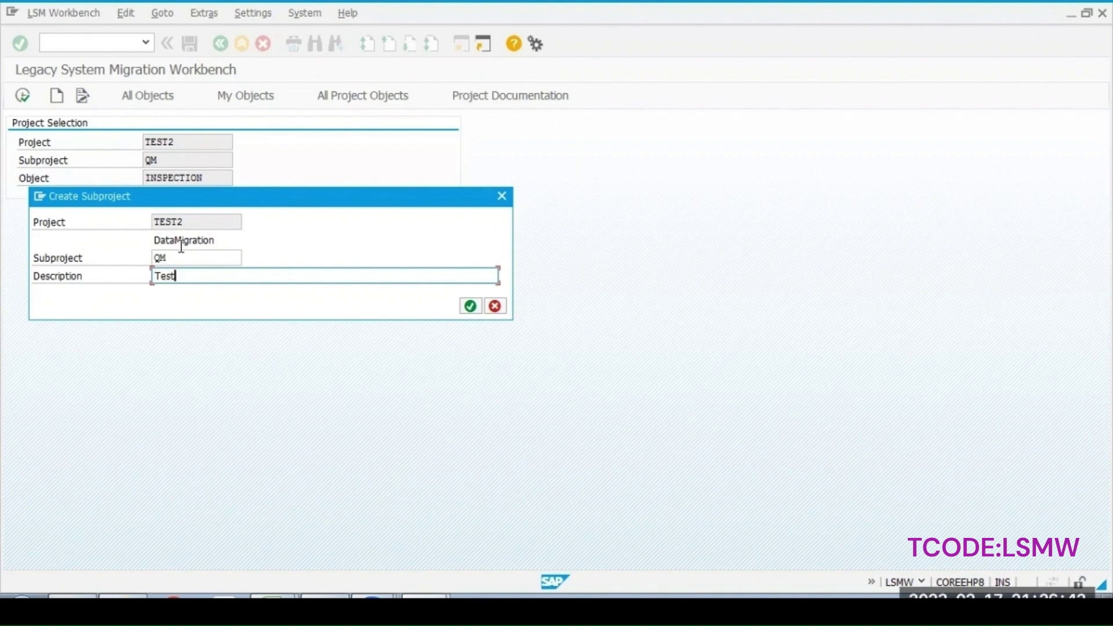
key(Return)
text(T)
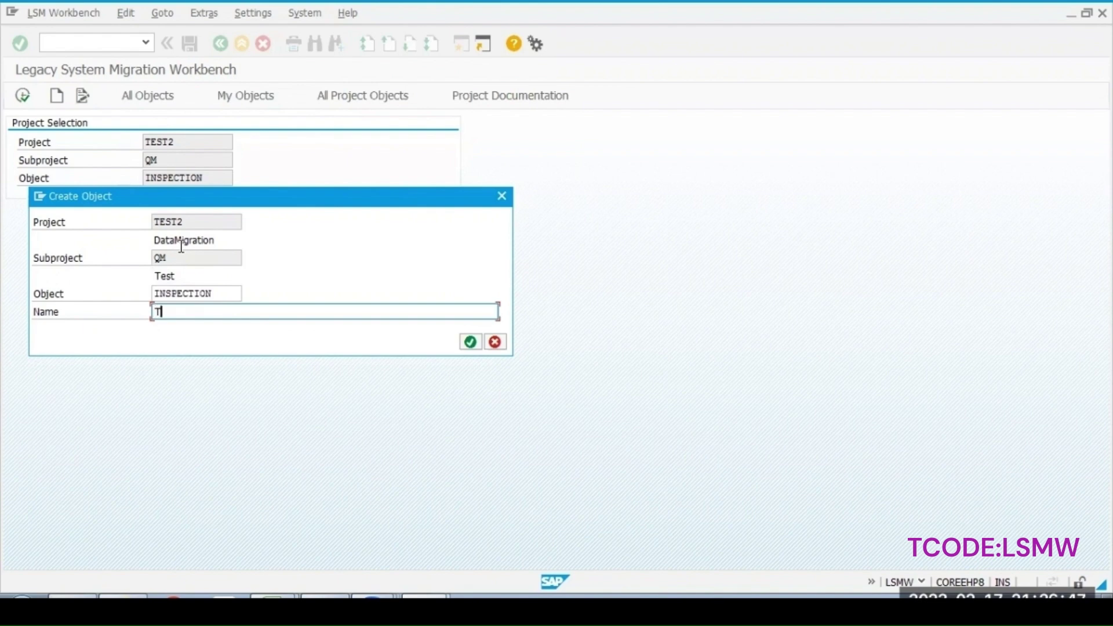
text(est)
key(Return)
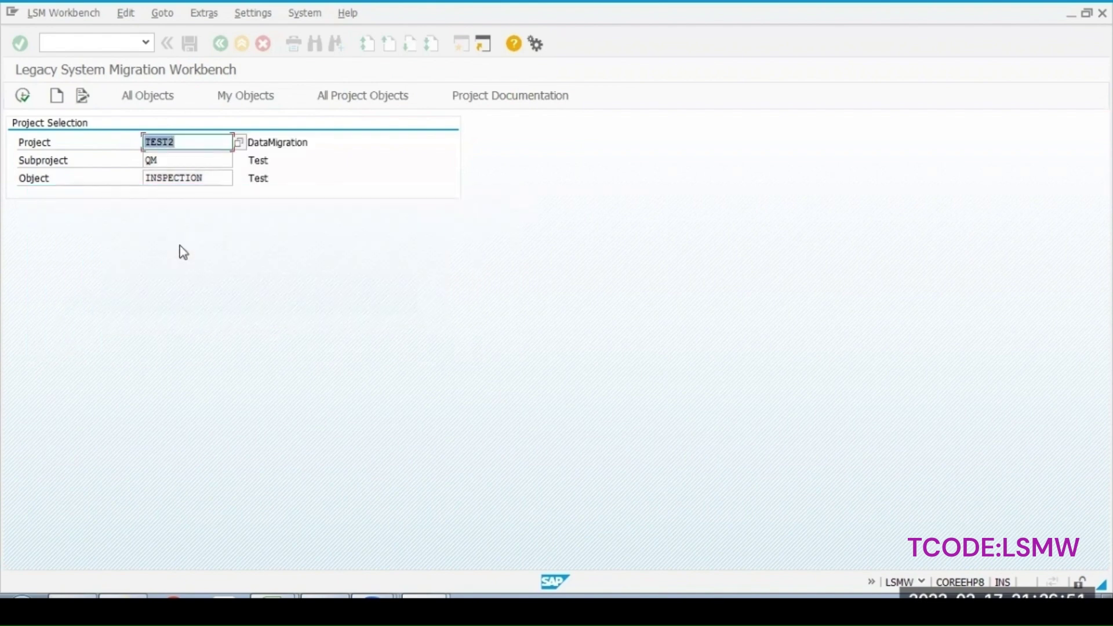
- Open the INSPECTION object's attributes for changing and choose Batch Input Recording as the import method
click(24, 96)
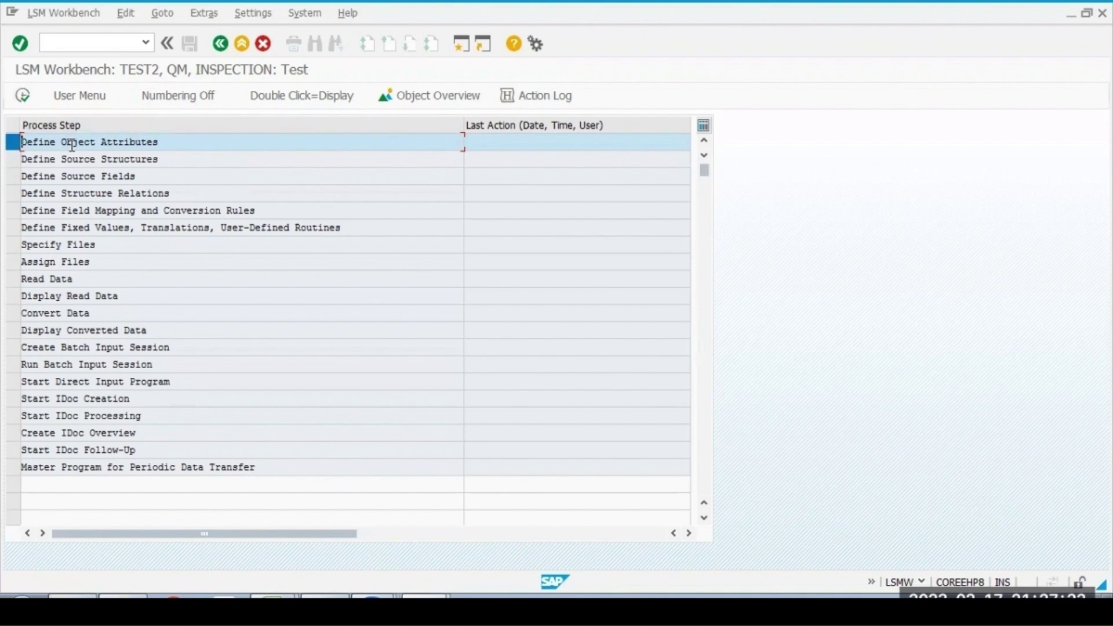
click(24, 100)
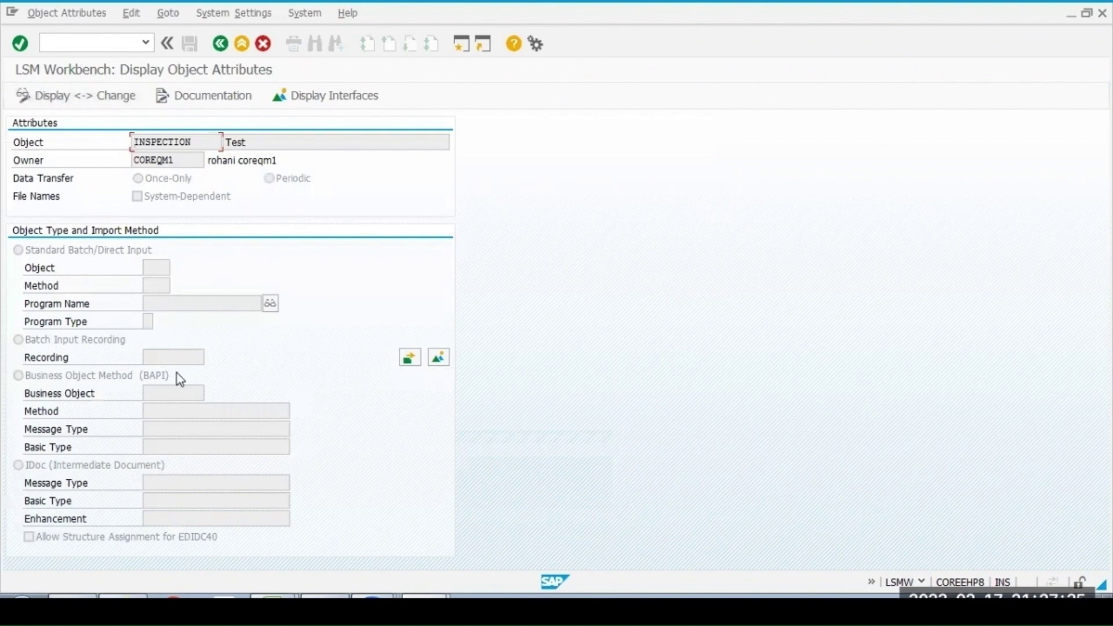
click(58, 96)
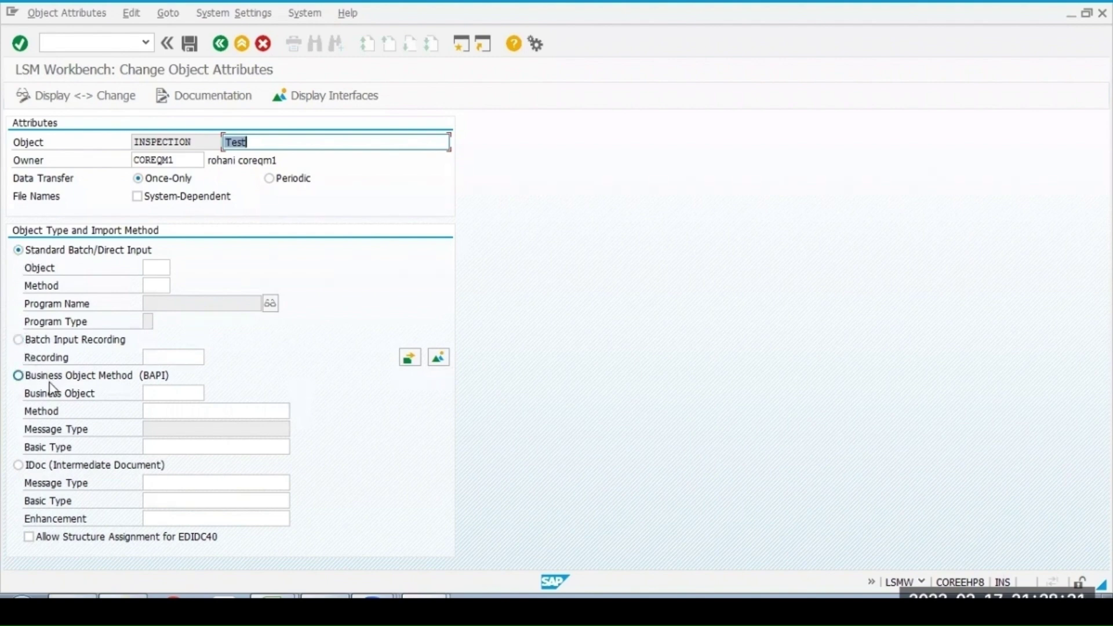
click(19, 340)
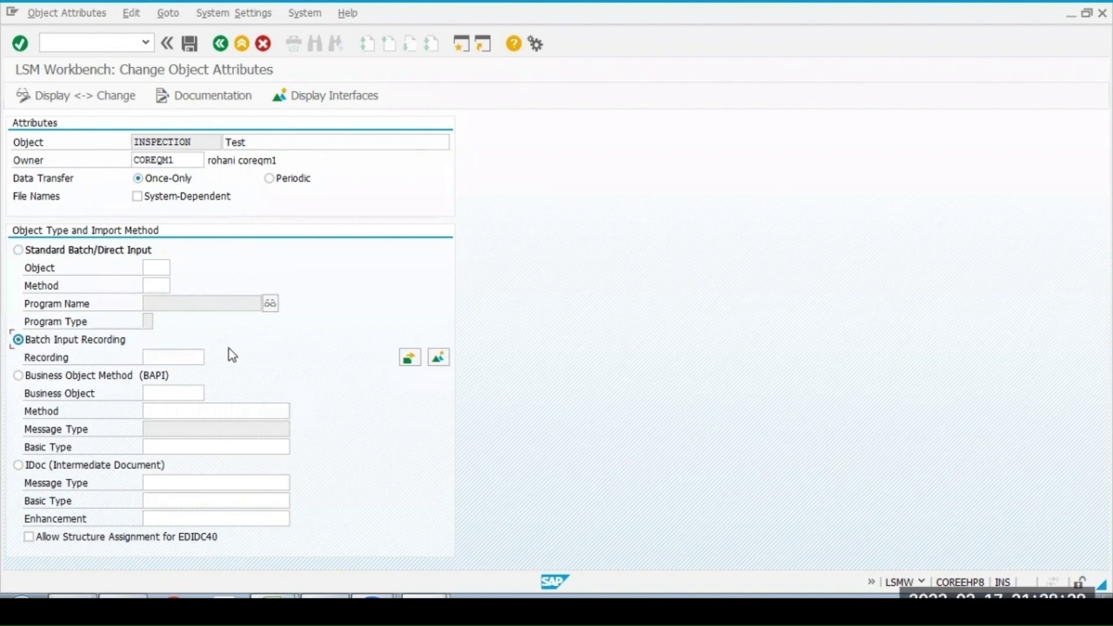
- Create a recording named test1 with description test1 in the project's recordings overview, using transaction code QS21
click(438, 358)
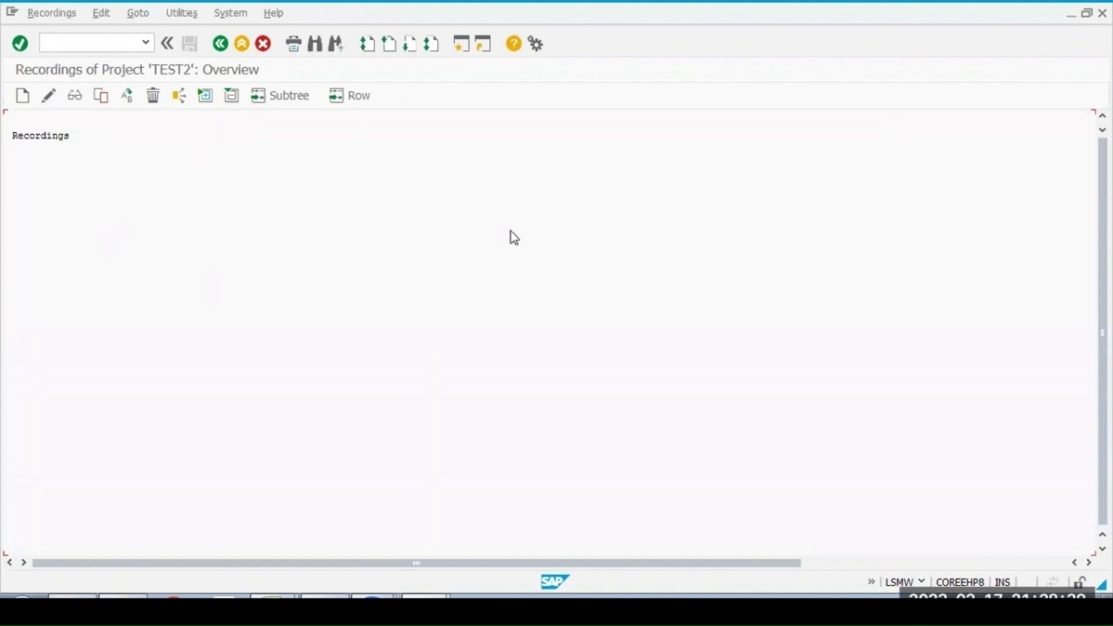
click(24, 103)
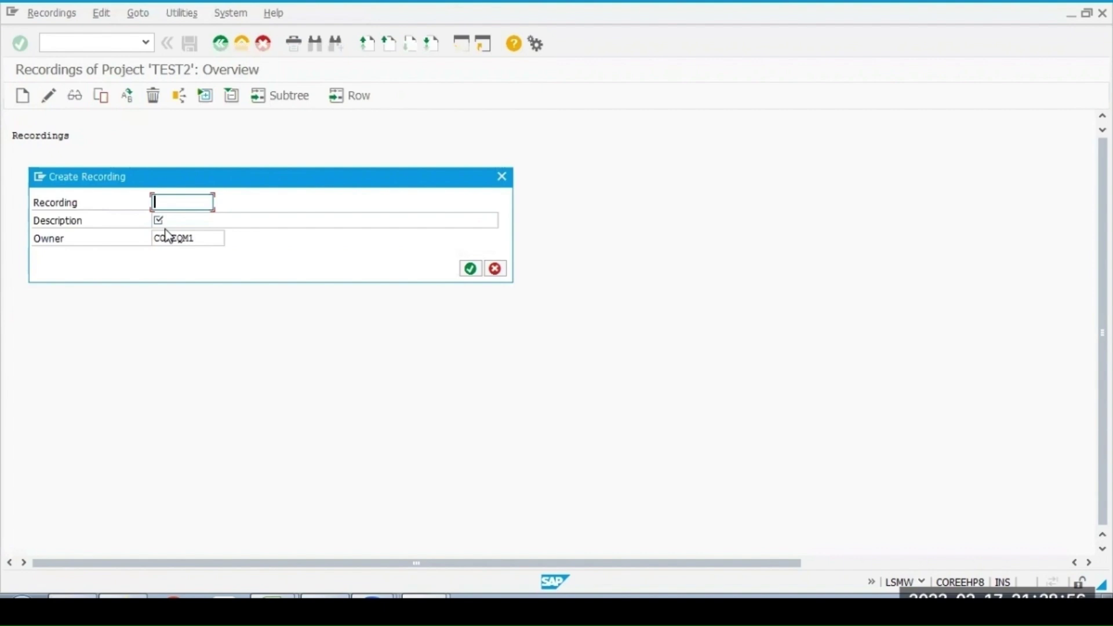
text(test1)
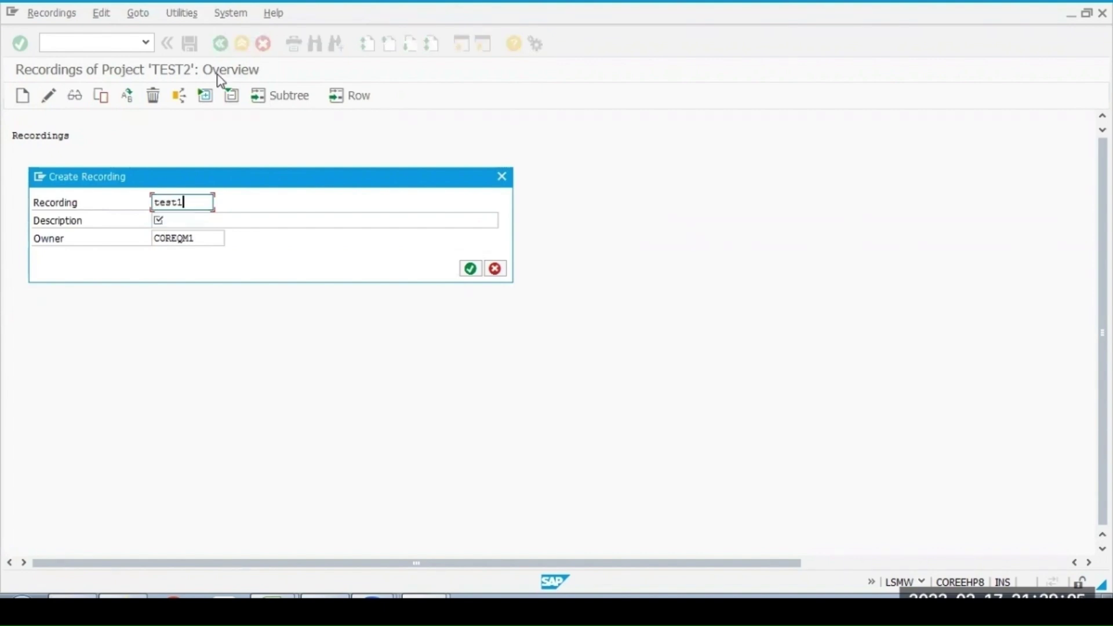
key(Tab)
text(test1)
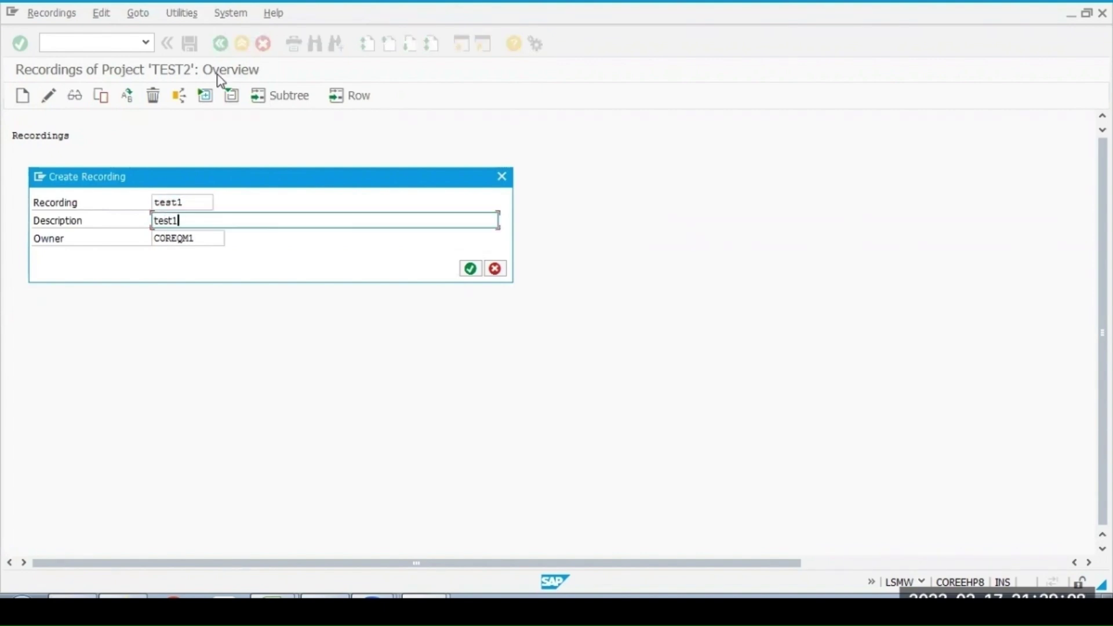
key(Return)
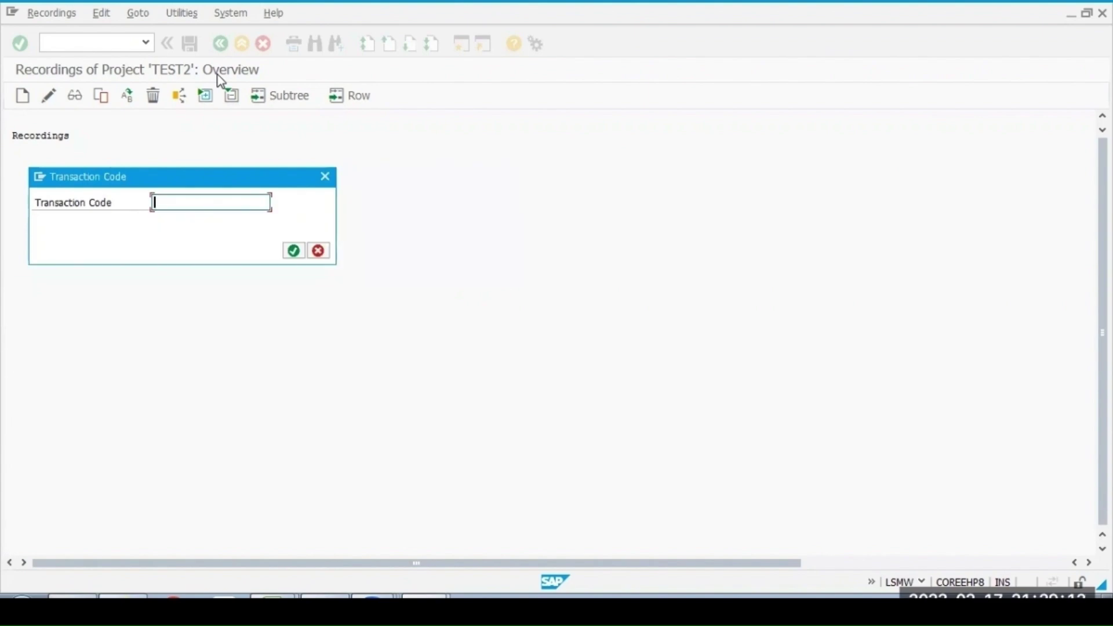
text(Qs)
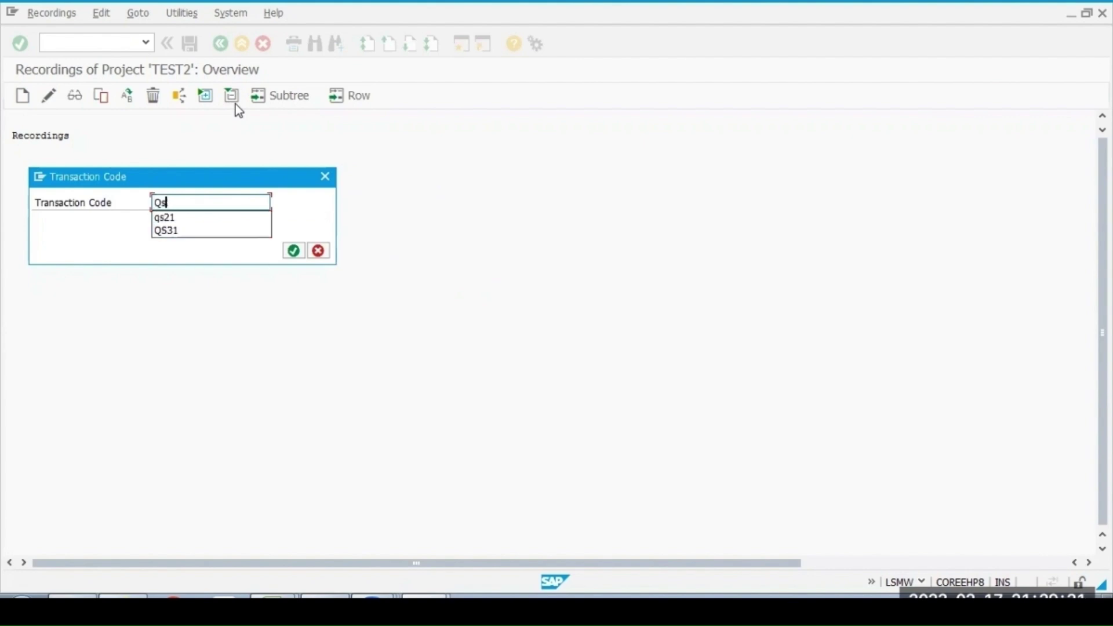
text(21)
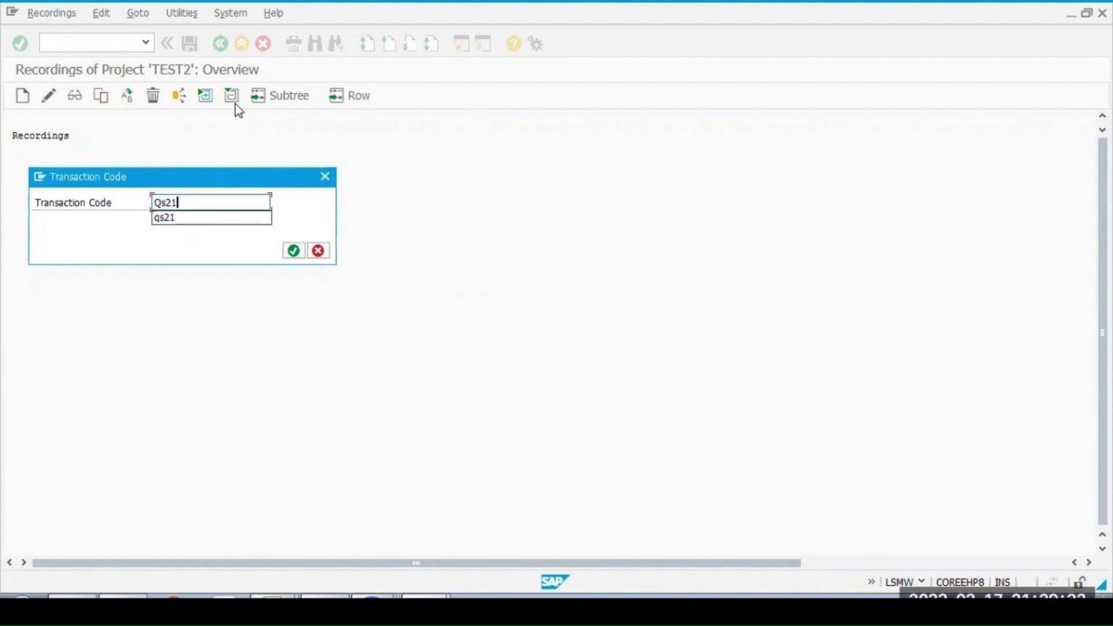
key(Return)
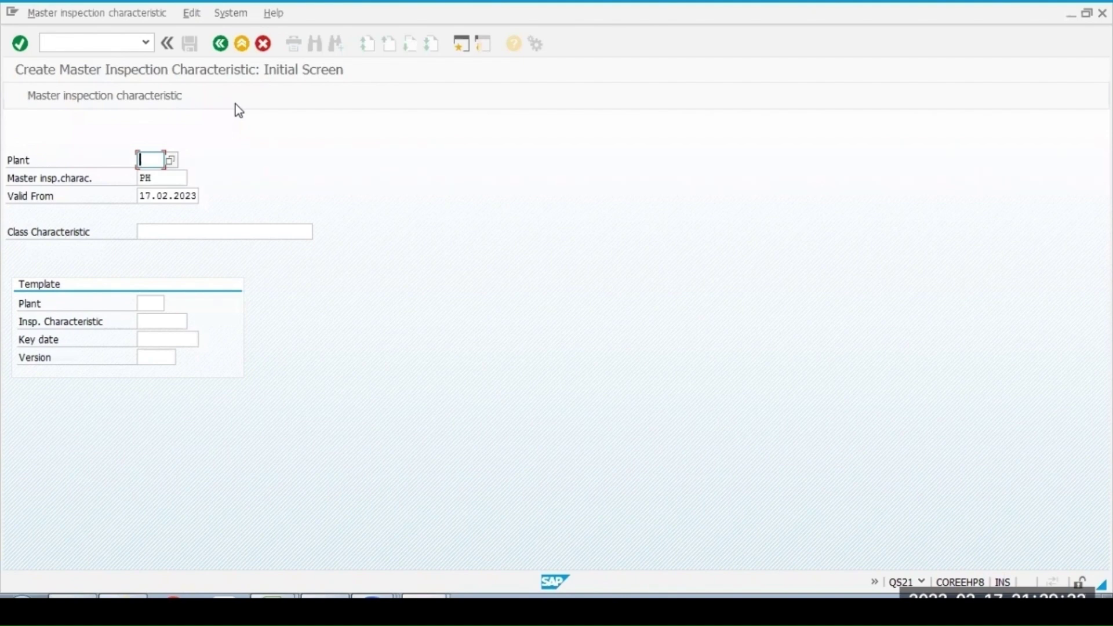
- Enter plant 1100 and master inspection characteristic trial on the initial screen, and proceed to the general data
text(1)
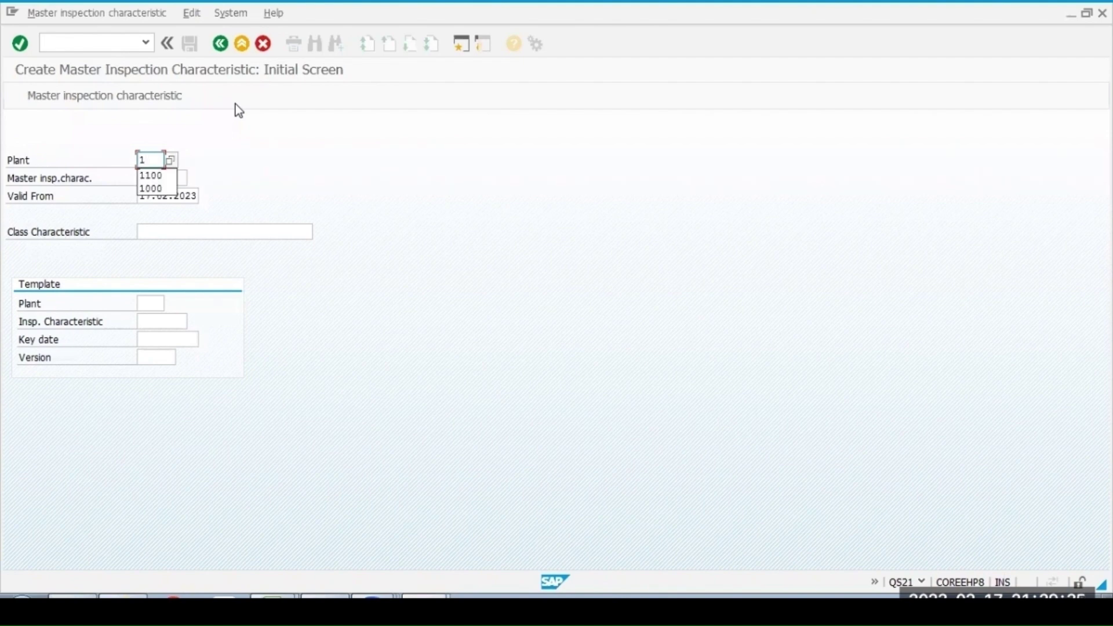
text(100)
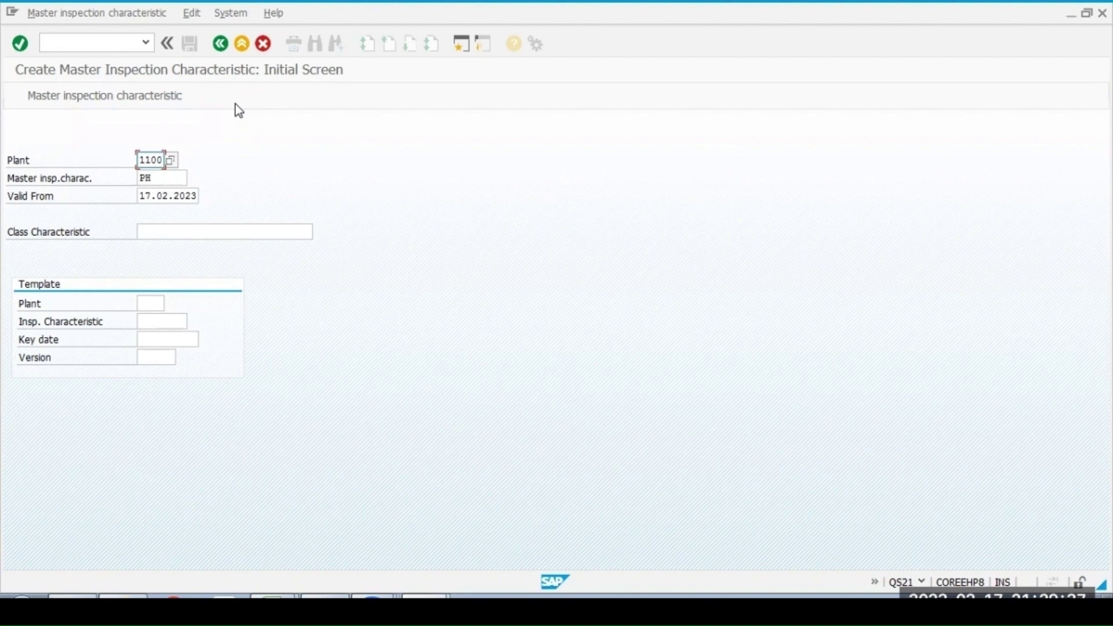
double_click(155, 178)
text(trial)
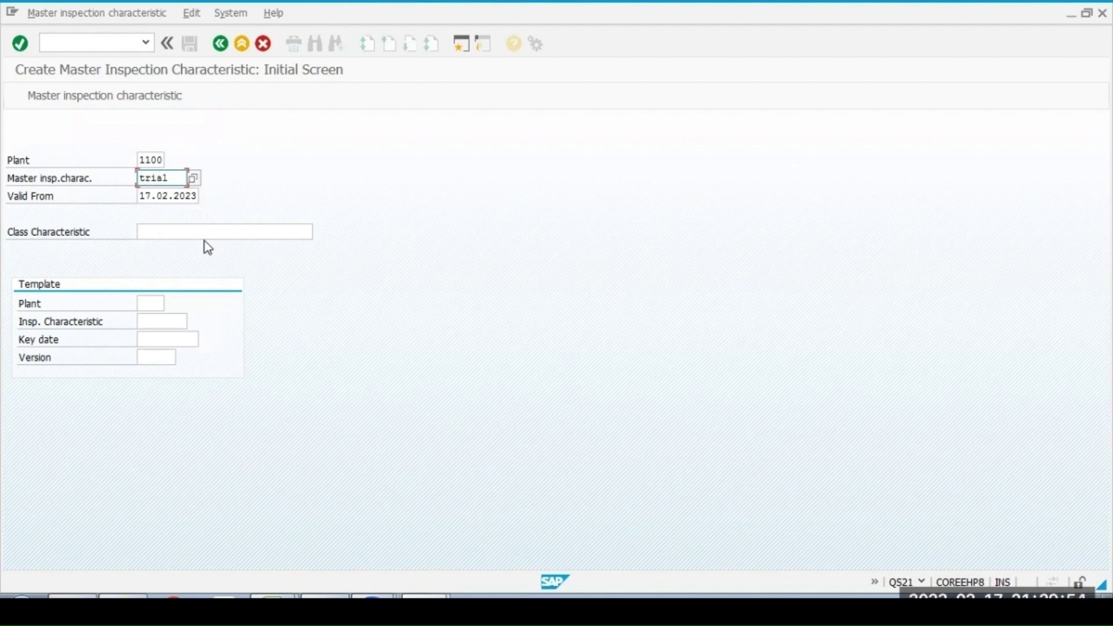
key(Return)
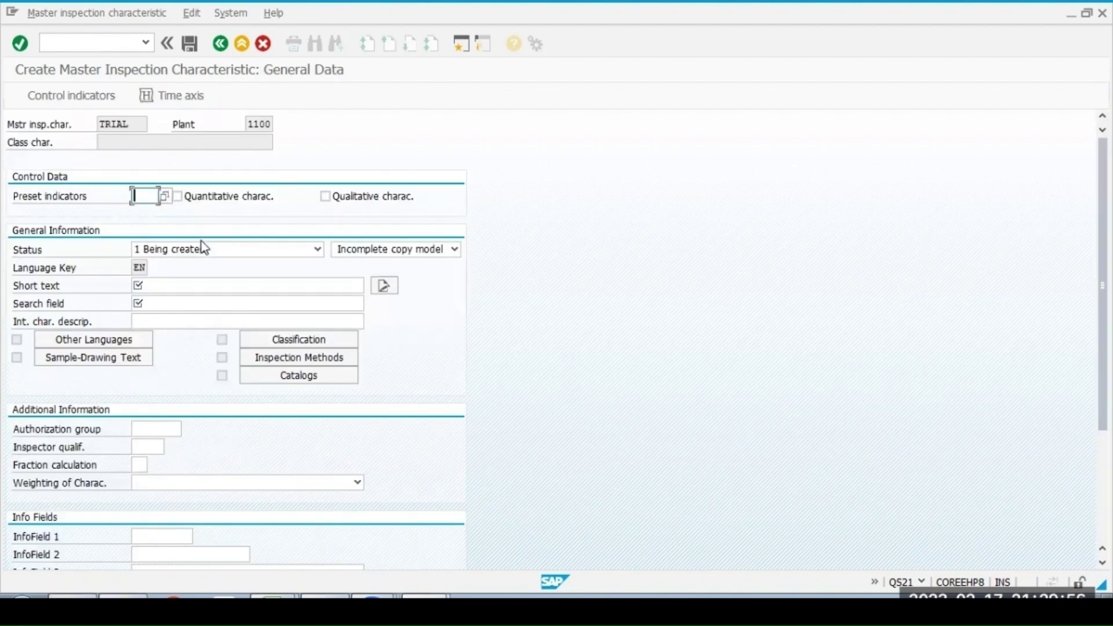
- Mark the characteristic as quantitative, set its status to 2 Released, and enter trial as short text and search field
click(176, 197)
click(181, 251)
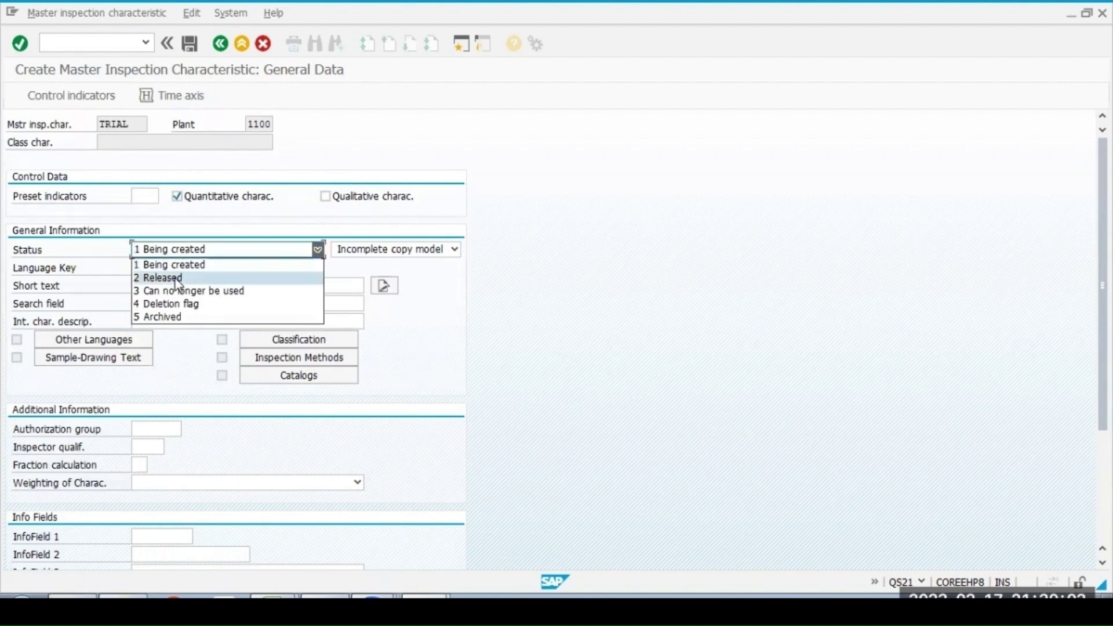
click(173, 278)
click(163, 290)
text(trial)
click(151, 306)
text(trial)
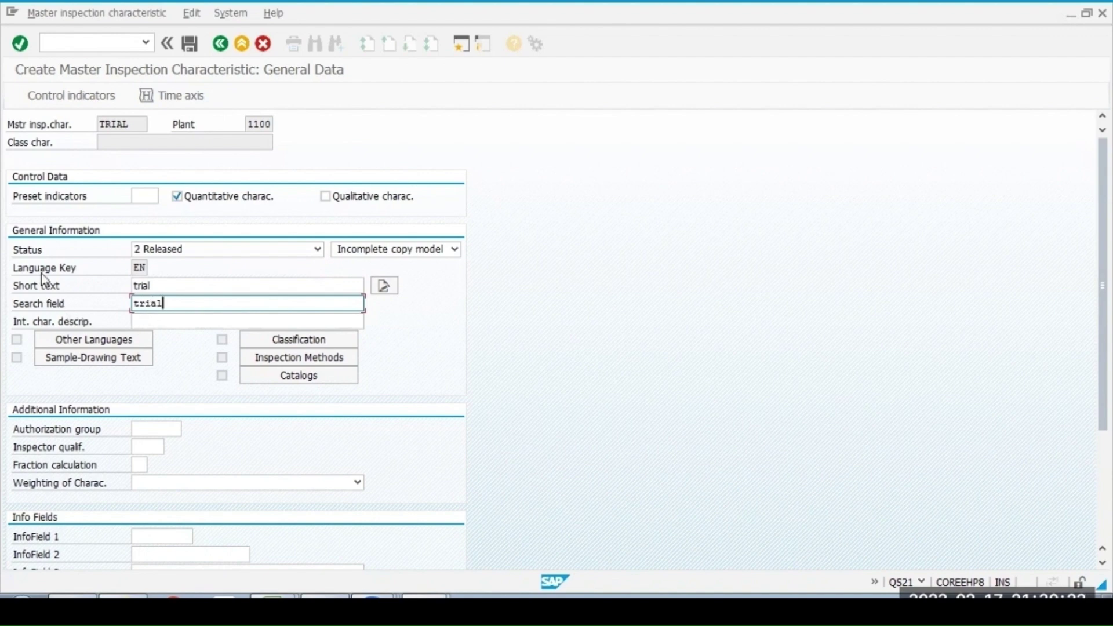
key(Return)
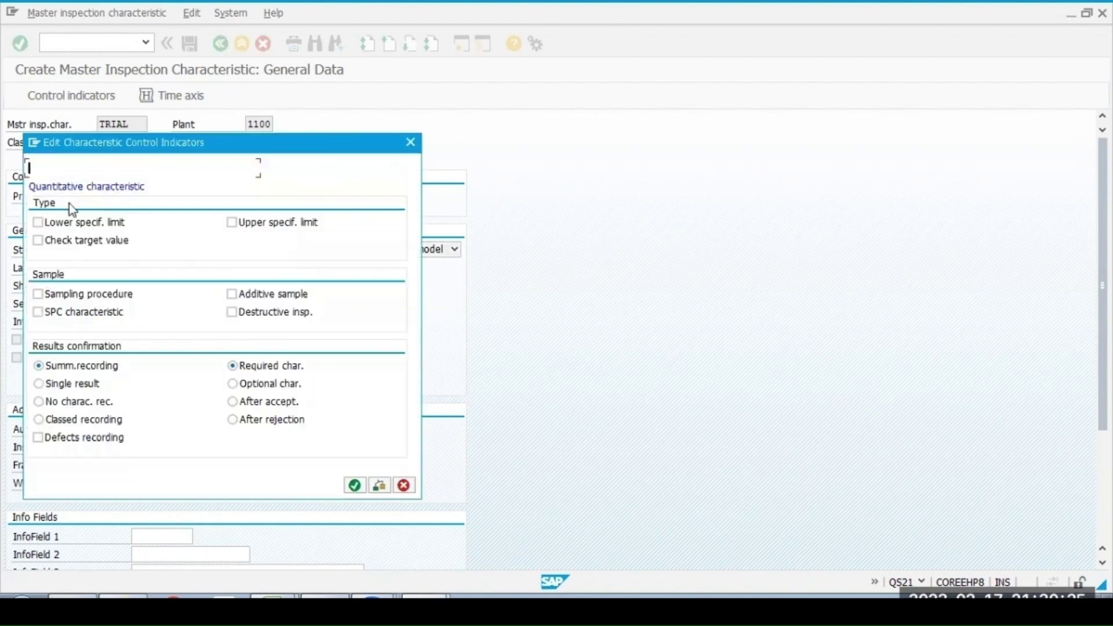
- Enable the lower and upper specification limits and sampling procedure, accept the remaining control indicator defaults, and save the characteristic
click(38, 223)
click(232, 223)
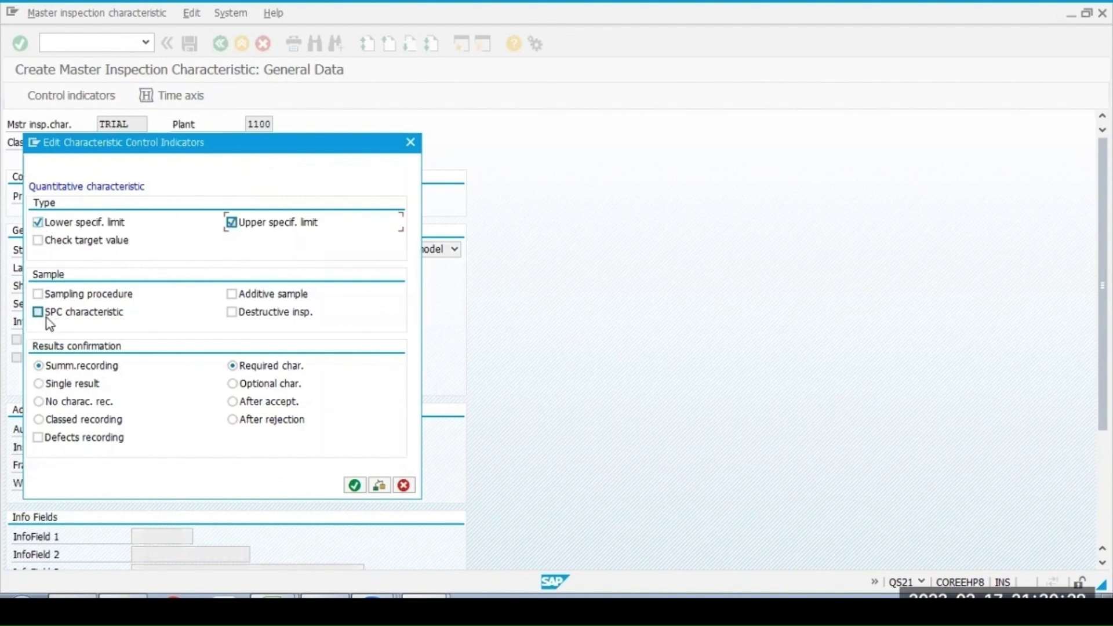
click(40, 296)
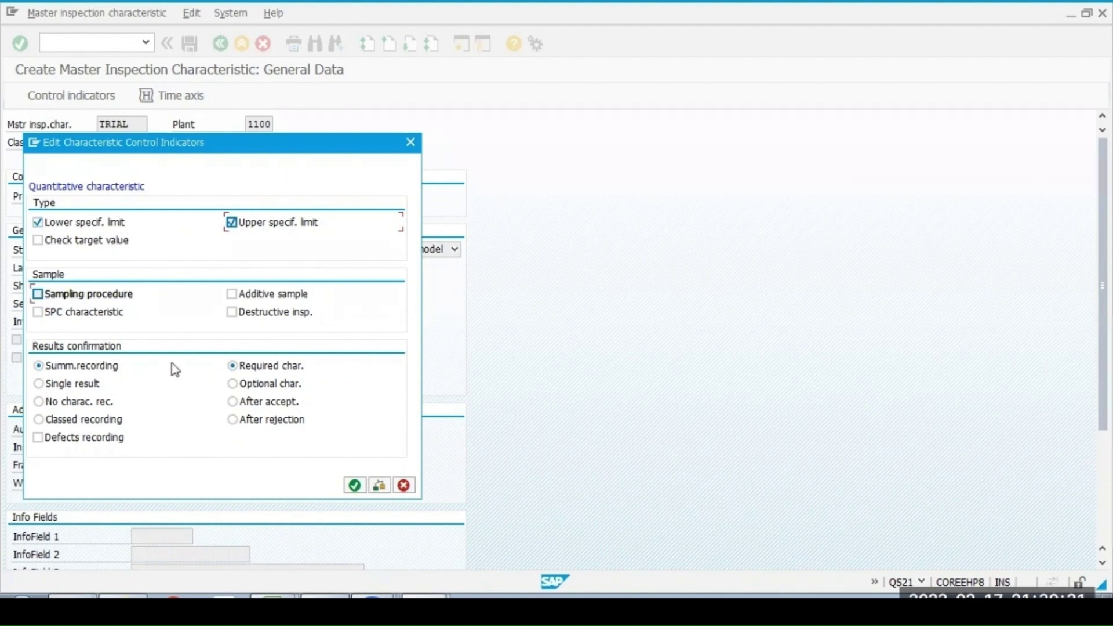
click(355, 485)
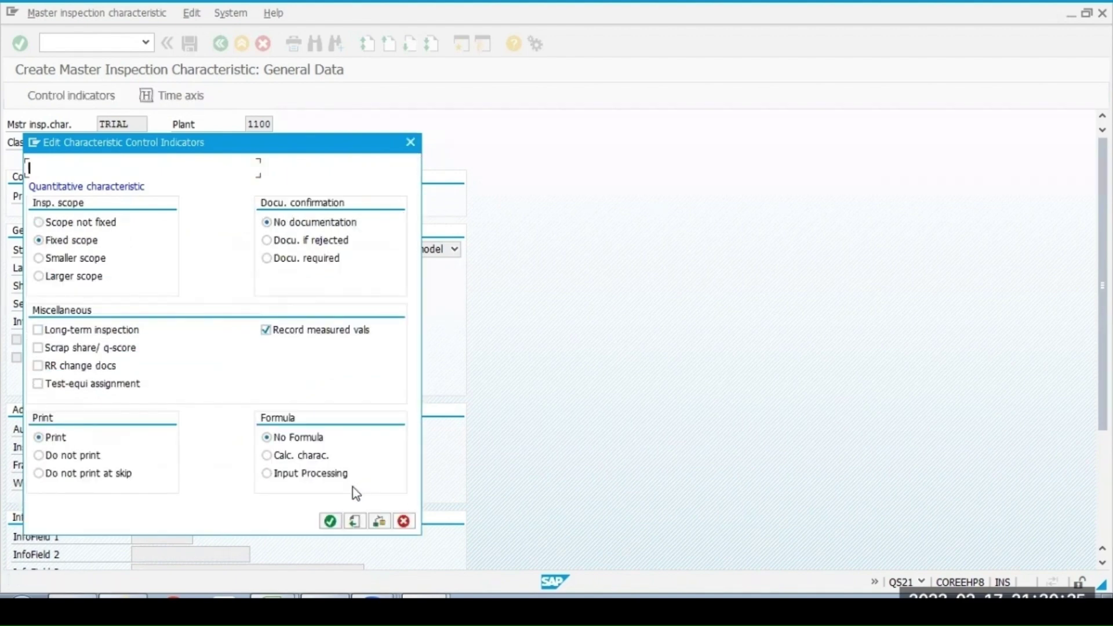
click(329, 521)
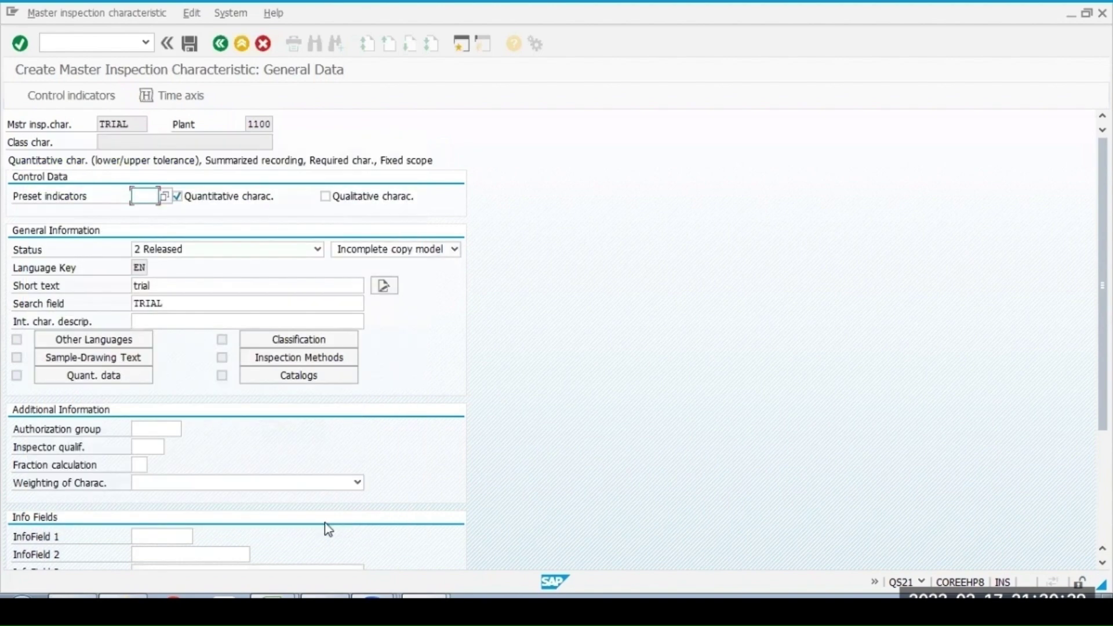
click(188, 45)
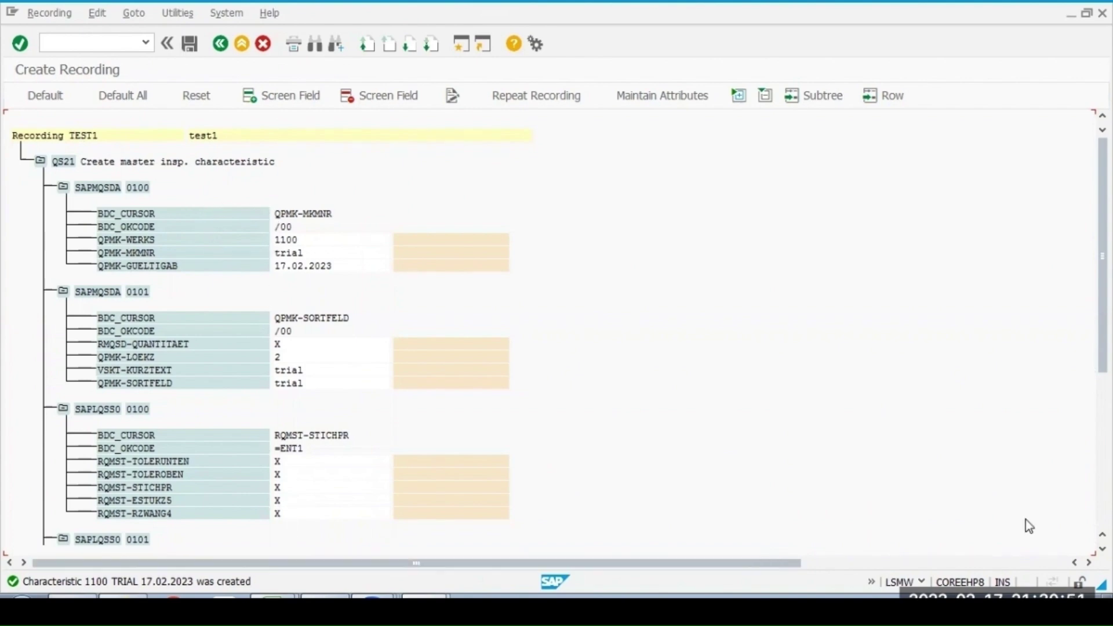
- Assign default field names and descriptions to all fields of recording TEST1
click(1102, 458)
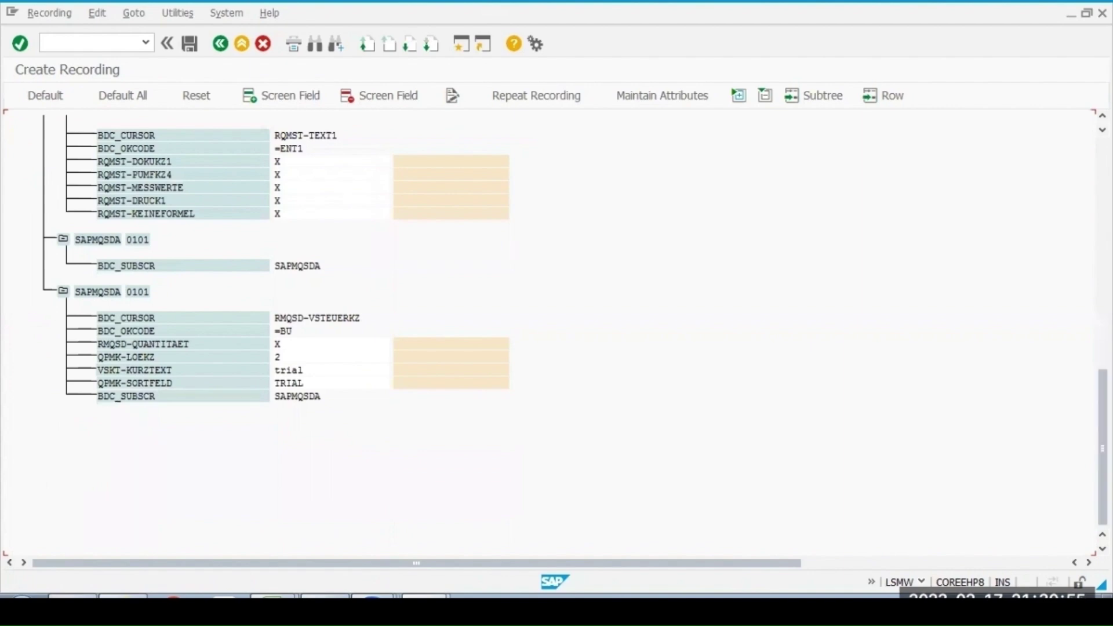
click(122, 97)
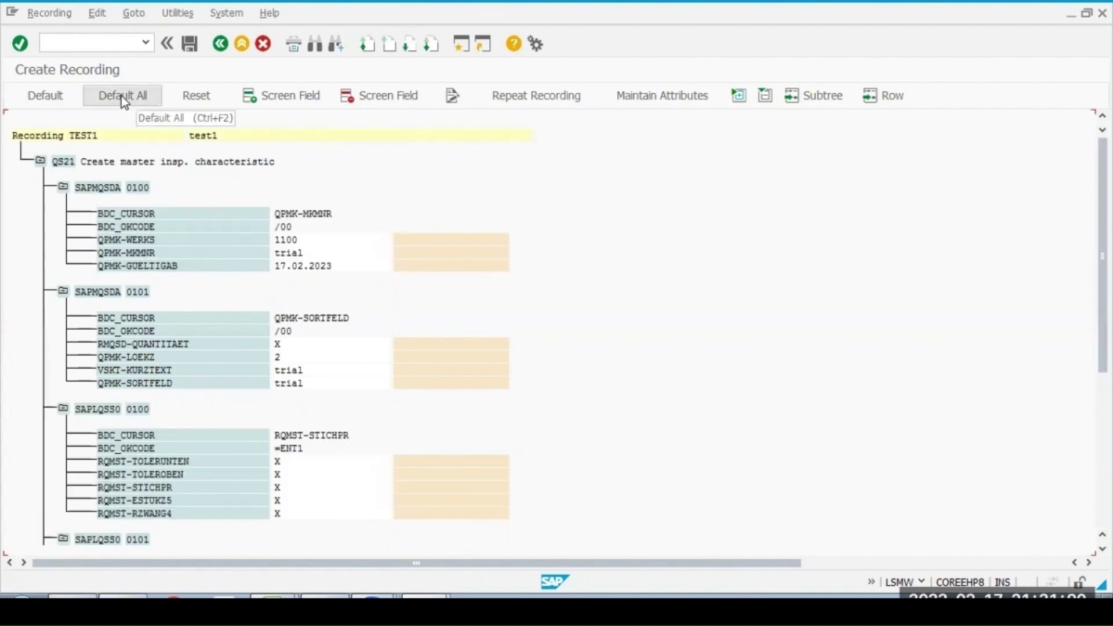
click(120, 96)
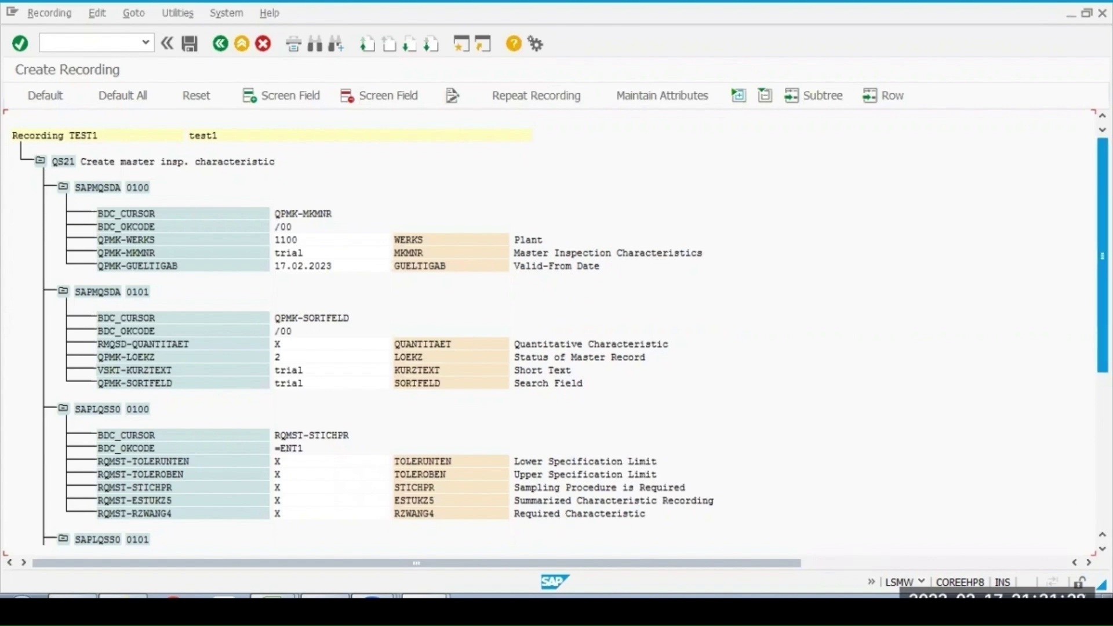
- Review the field names and descriptions assigned across all recorded QS21 screens, checking for fields that occur more than once
scroll(1102, 548, down, 5)
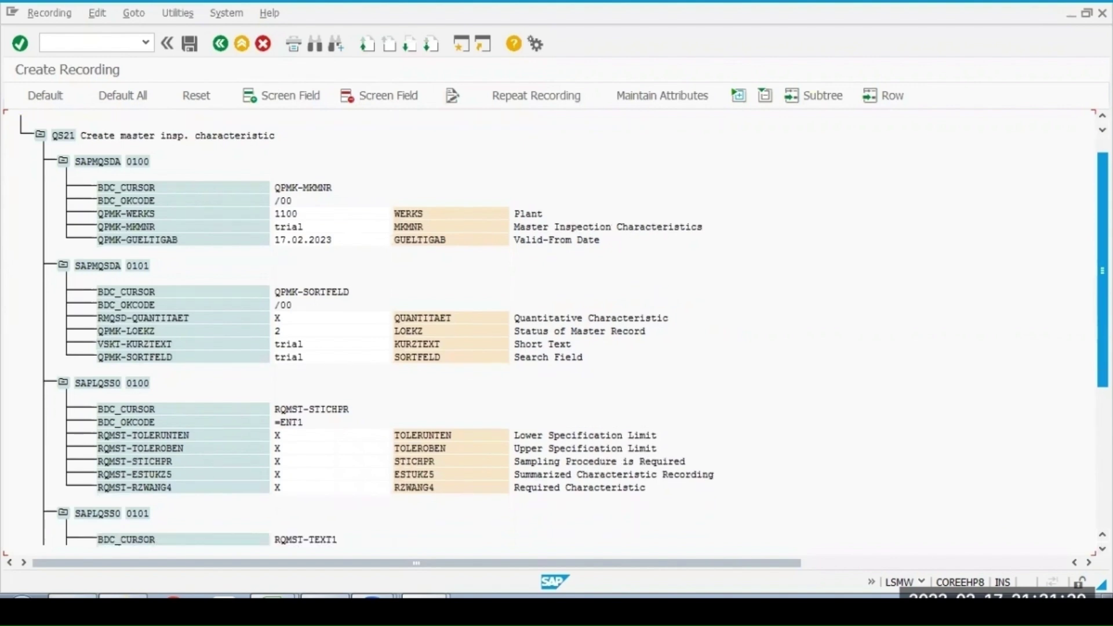
scroll(557, 330, down, 5)
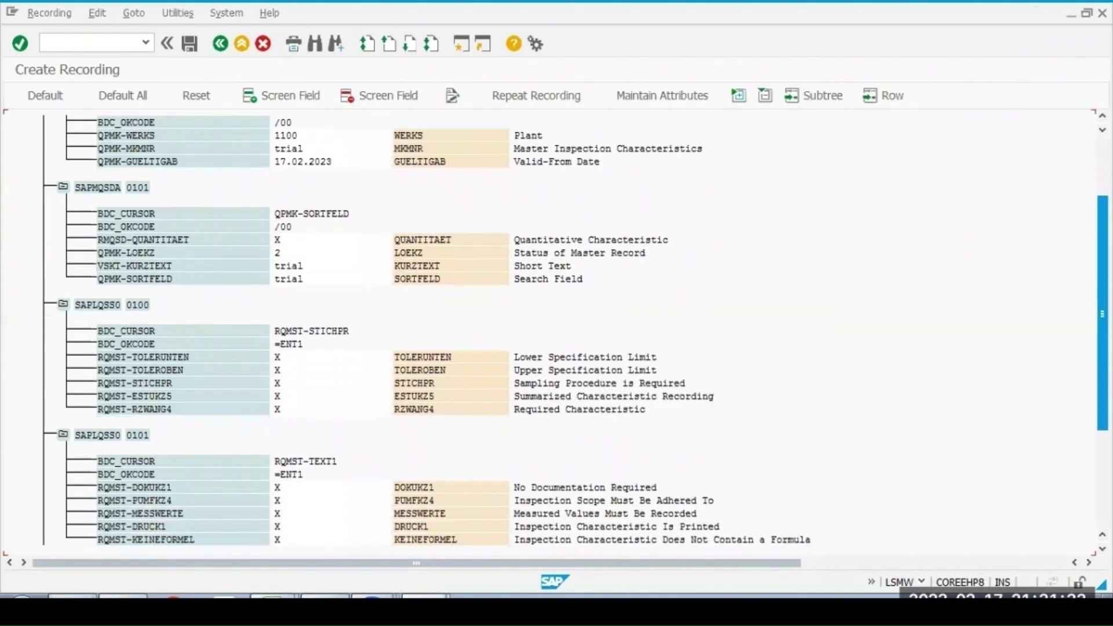
scroll(900, 526, down, 1)
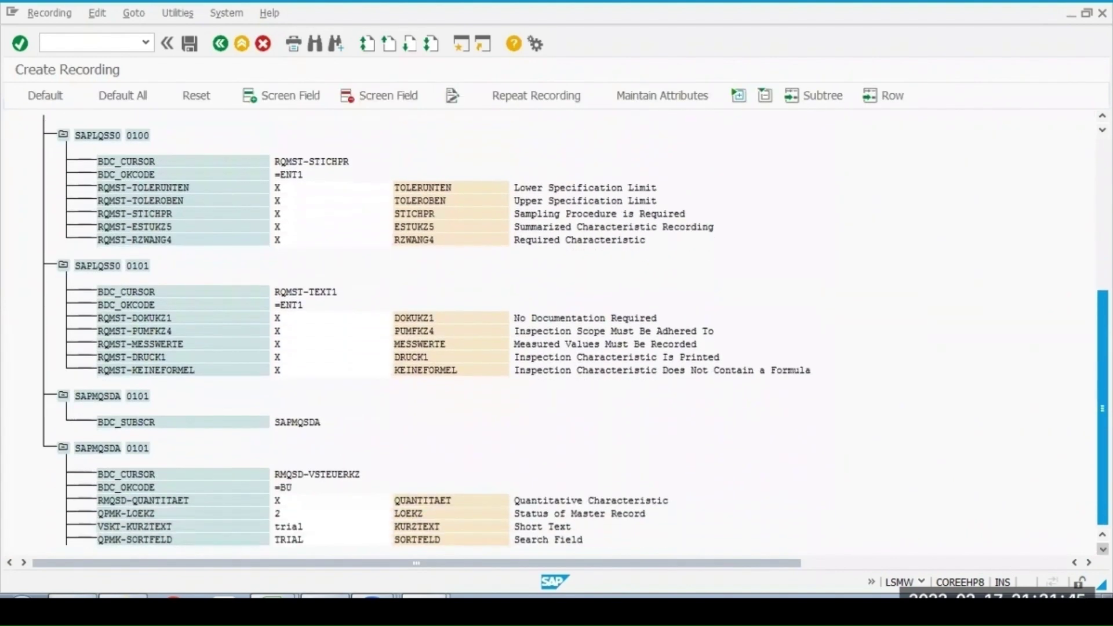
click(154, 488)
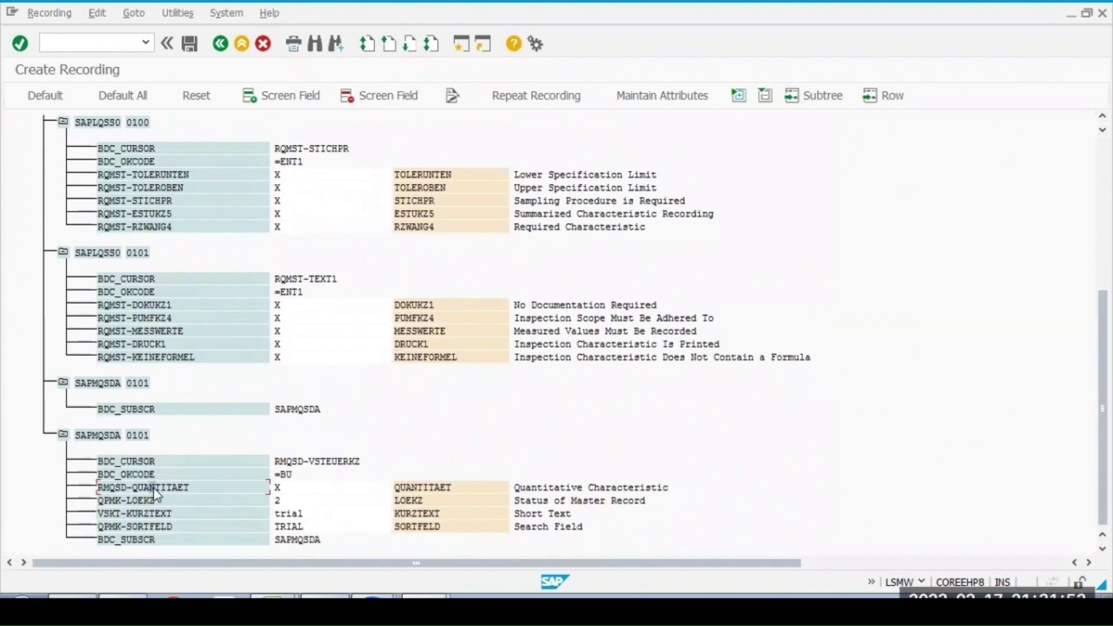
drag(1102, 408, 1103, 256)
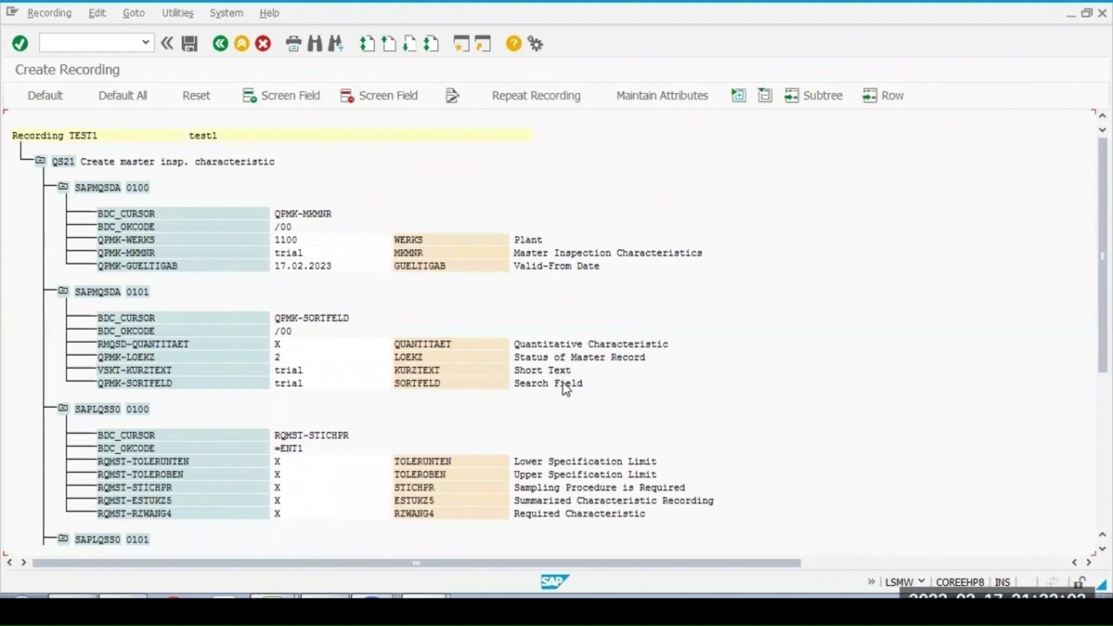
- Delete the repeated fields RMQSD-QUANTITAET, QPMK-LOEKZ, VSKT-KURZTEXT and QPMK-SORTFELD from the recording's final SAPMQSDA 0101 screen
click(1103, 549)
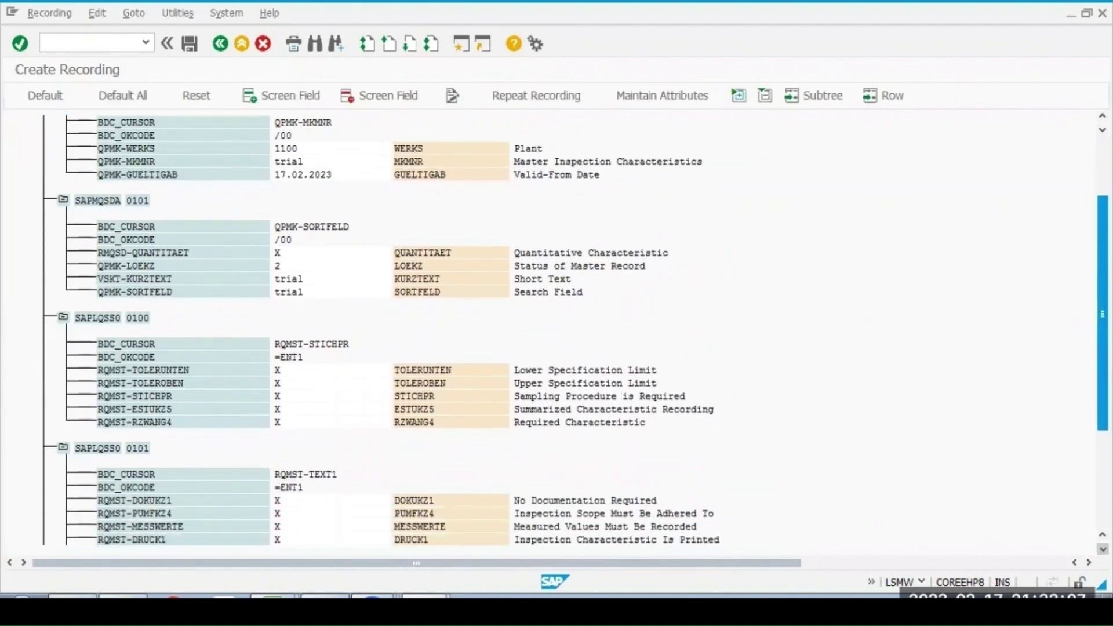
click(1103, 549)
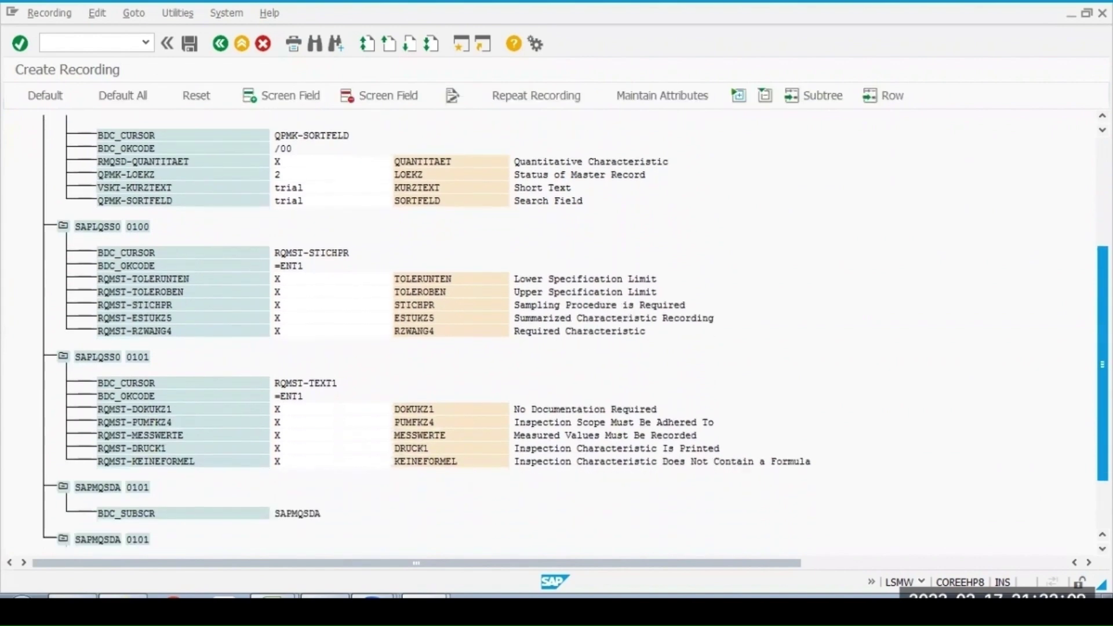
click(1102, 549)
click(1103, 549)
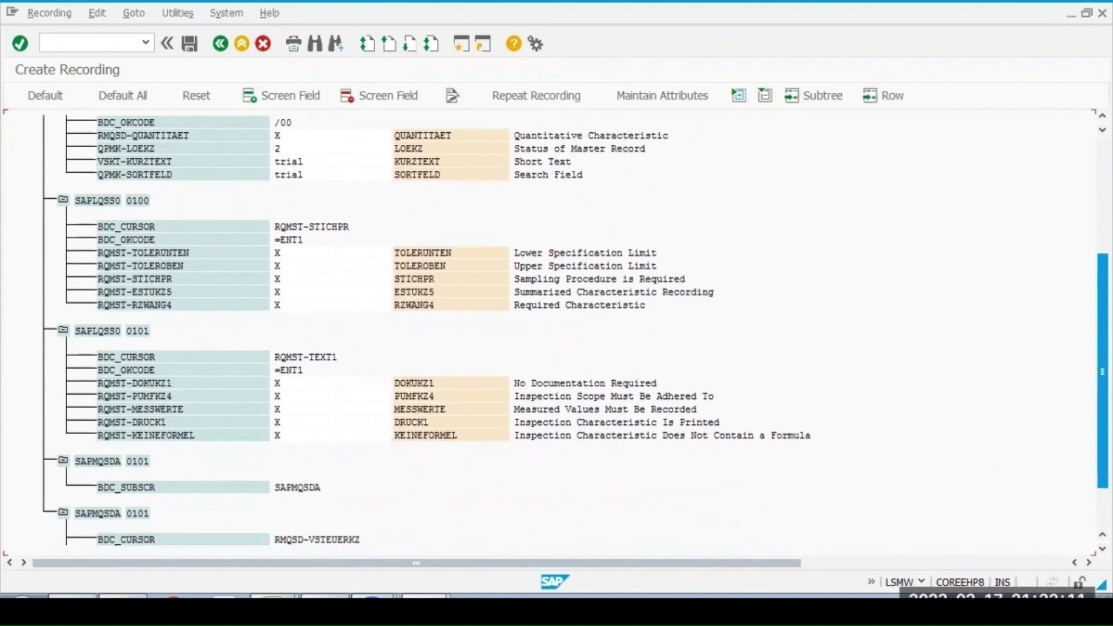
click(1102, 512)
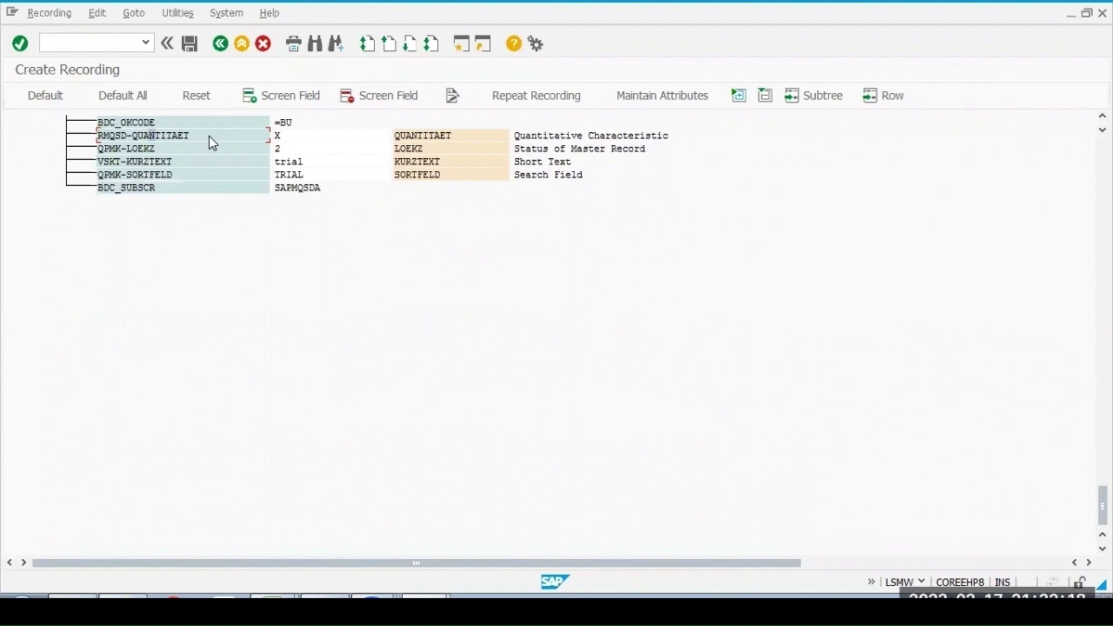
click(367, 95)
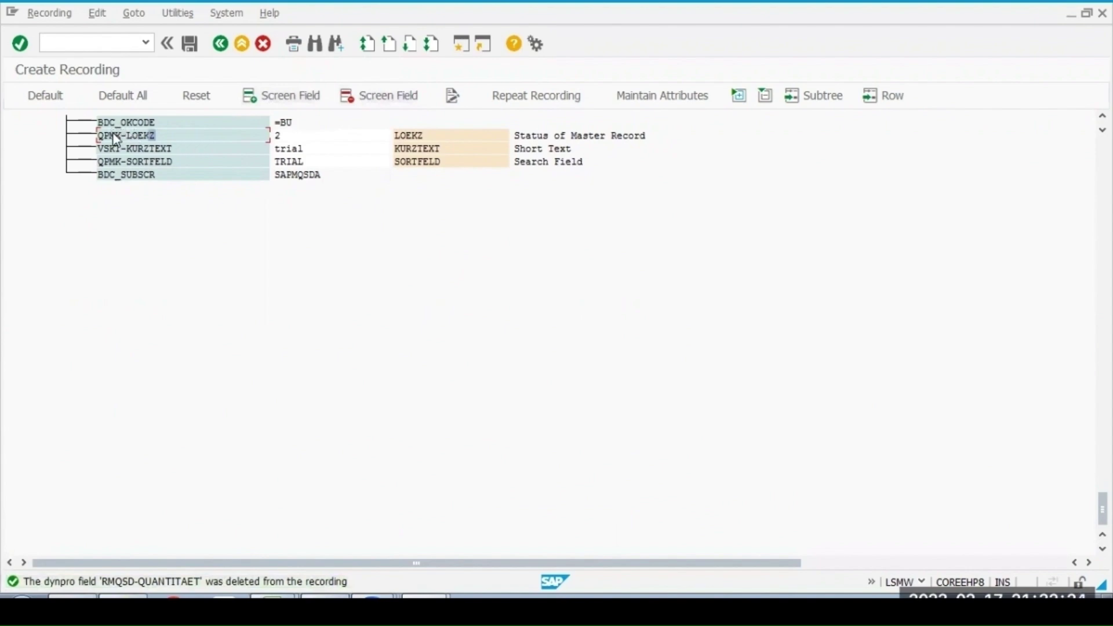
click(379, 97)
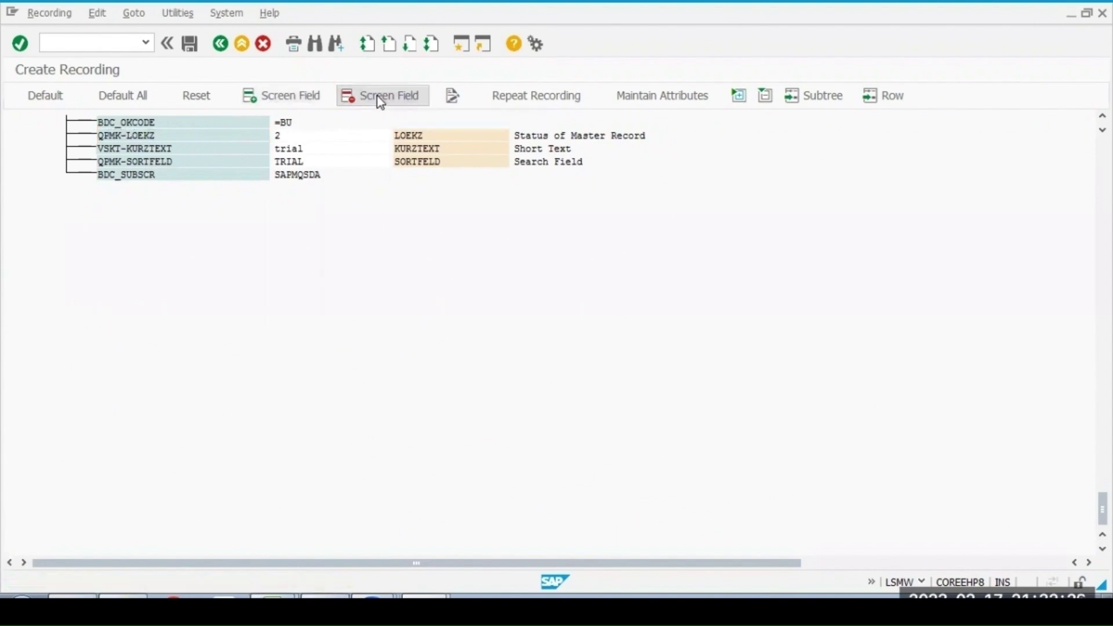
click(168, 137)
click(371, 103)
click(179, 138)
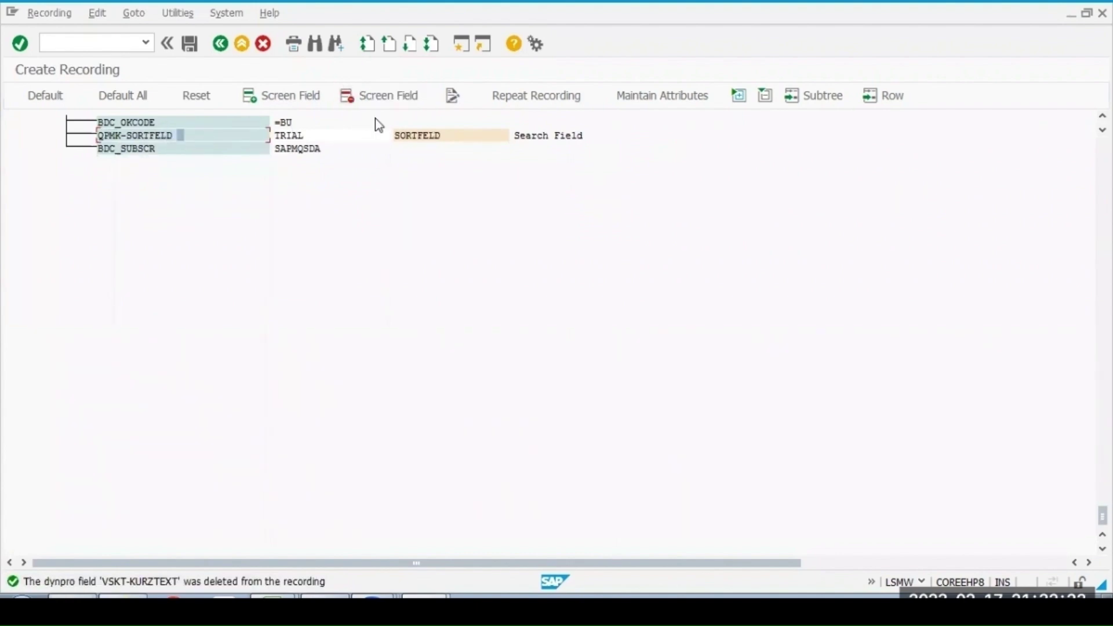
click(380, 97)
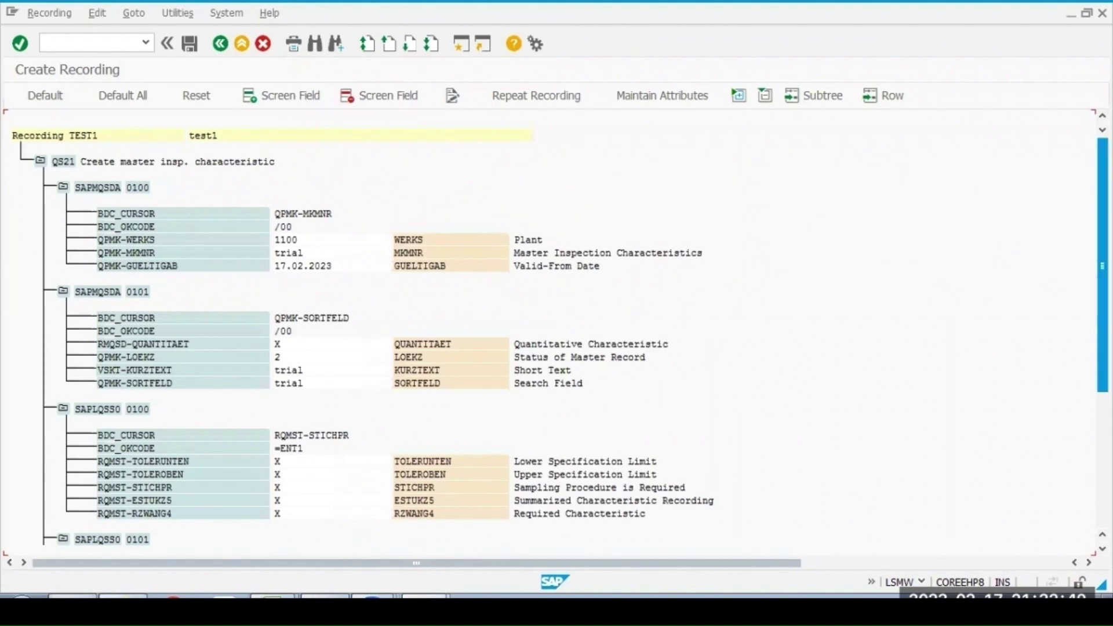
- Save the edited recording TEST1 and return to the attributes of object INSPECTION
click(184, 50)
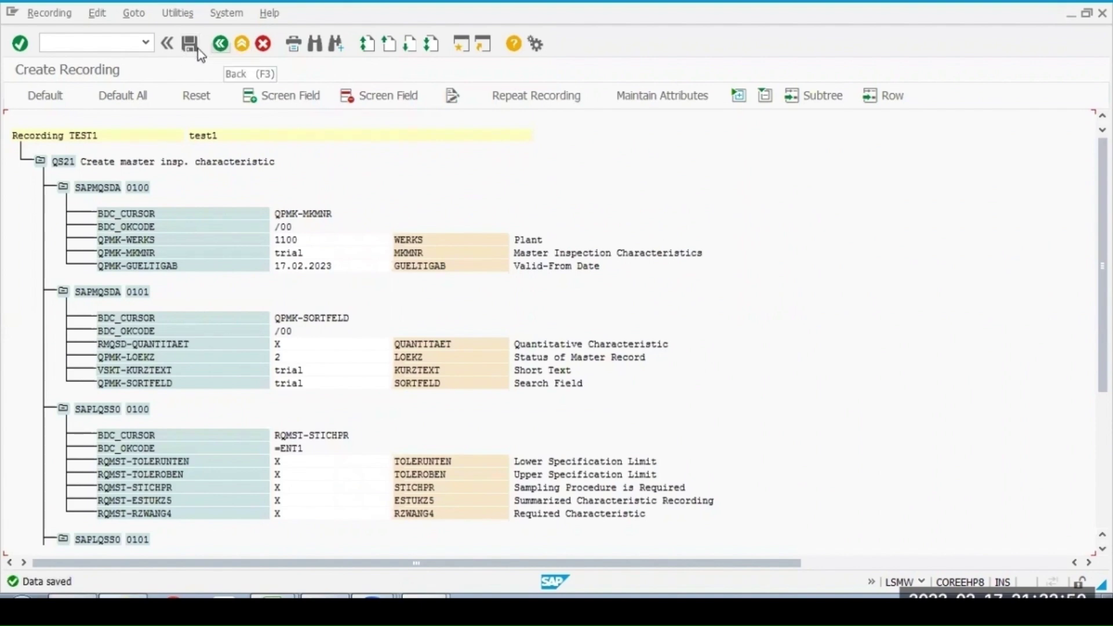
click(197, 50)
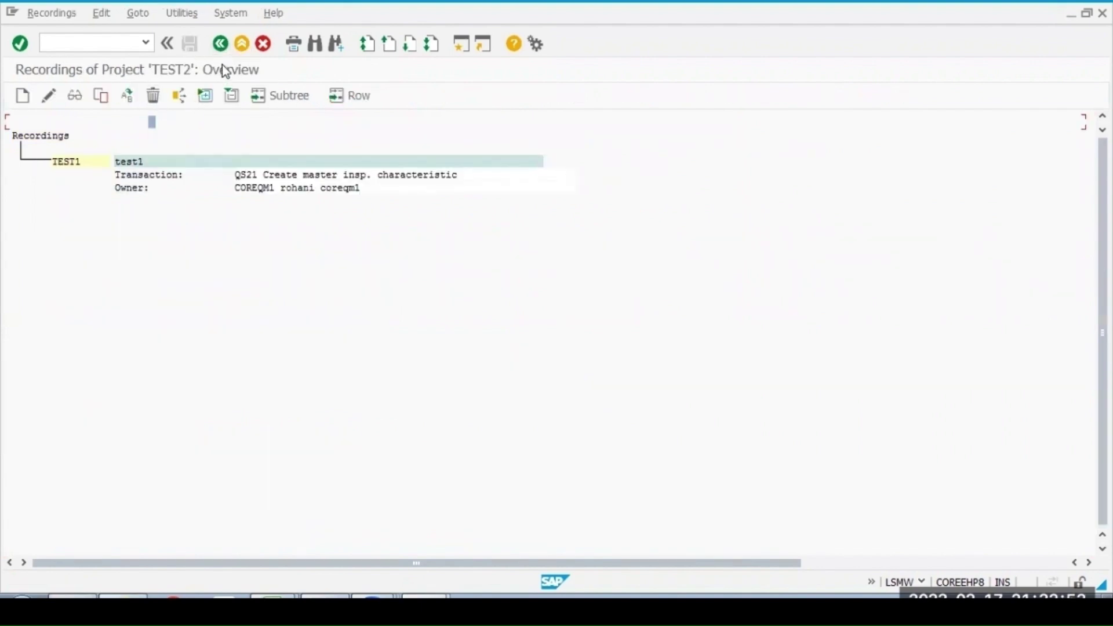
key(F3)
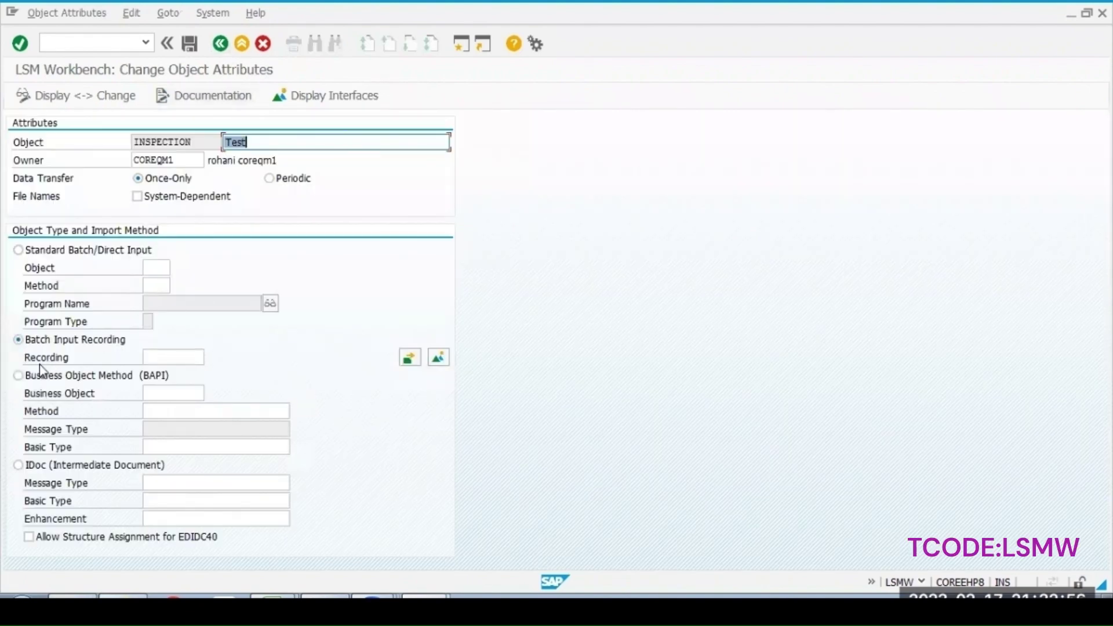
- Assign recording TEST1 as the object's batch input recording, save the attributes, and return to the process steps
click(167, 355)
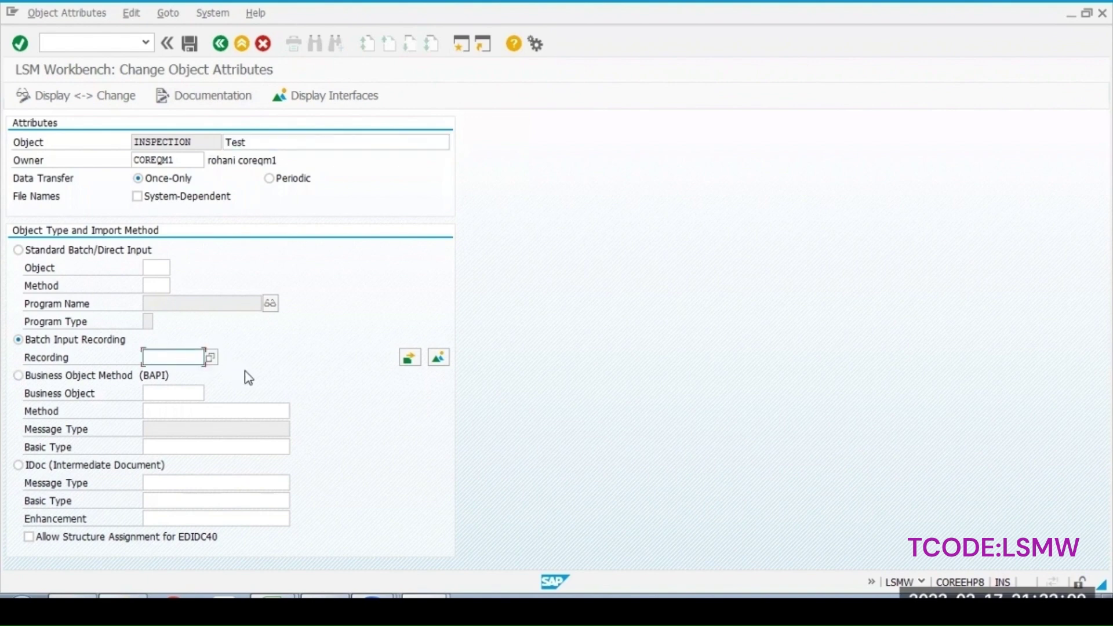
click(211, 358)
click(190, 43)
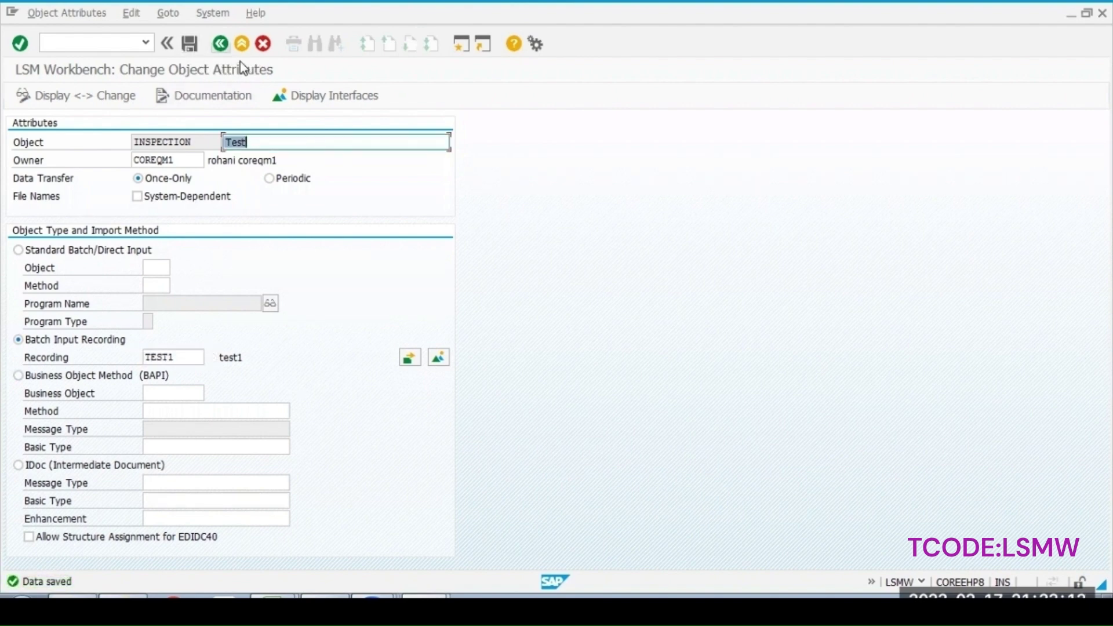
key(F3)
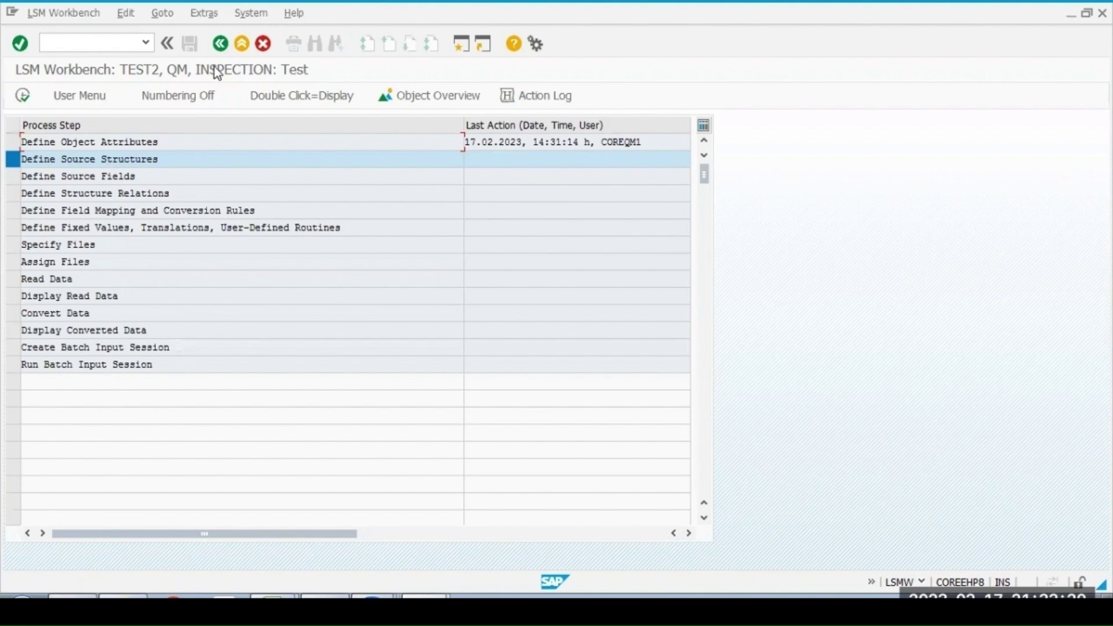
- Under Define Source Structures, create source structure sstest with description SSTest, save it, and return to the process steps
click(22, 95)
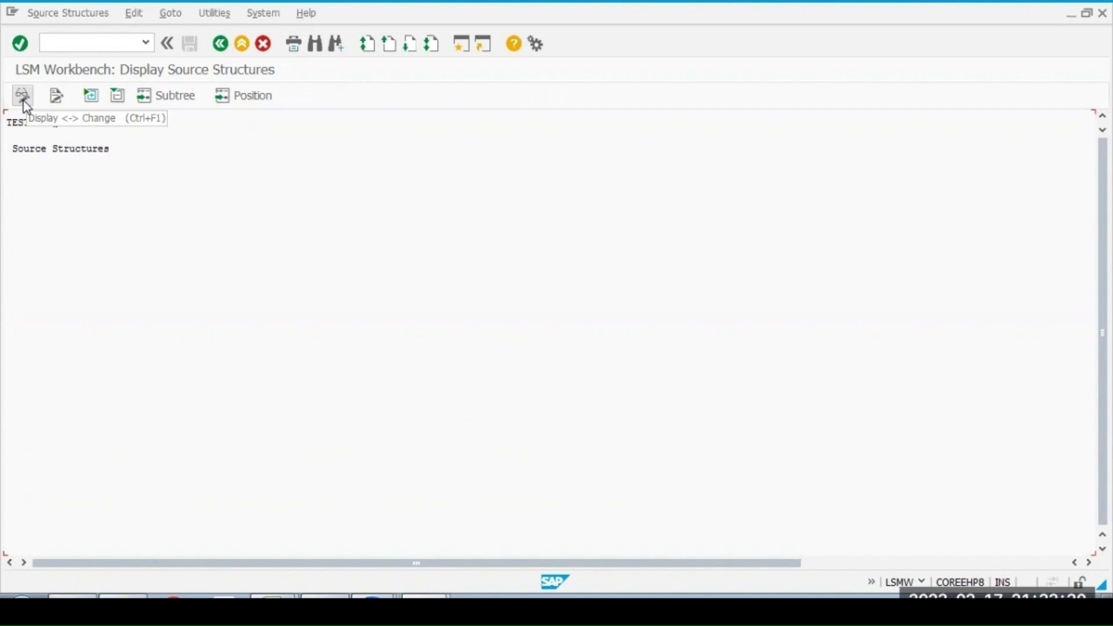
click(23, 97)
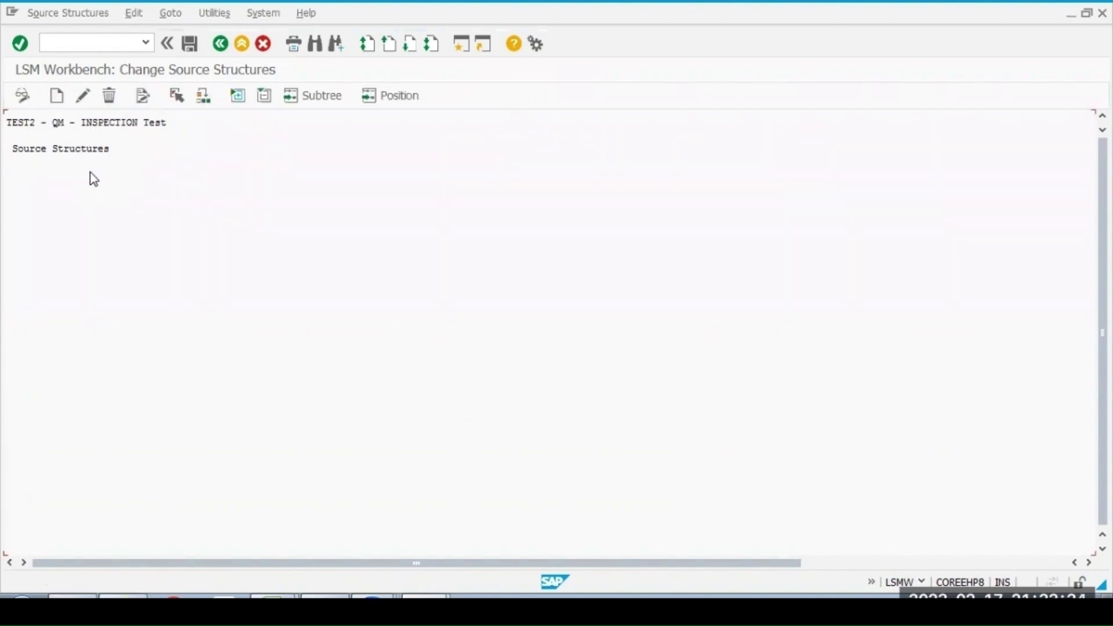
click(56, 97)
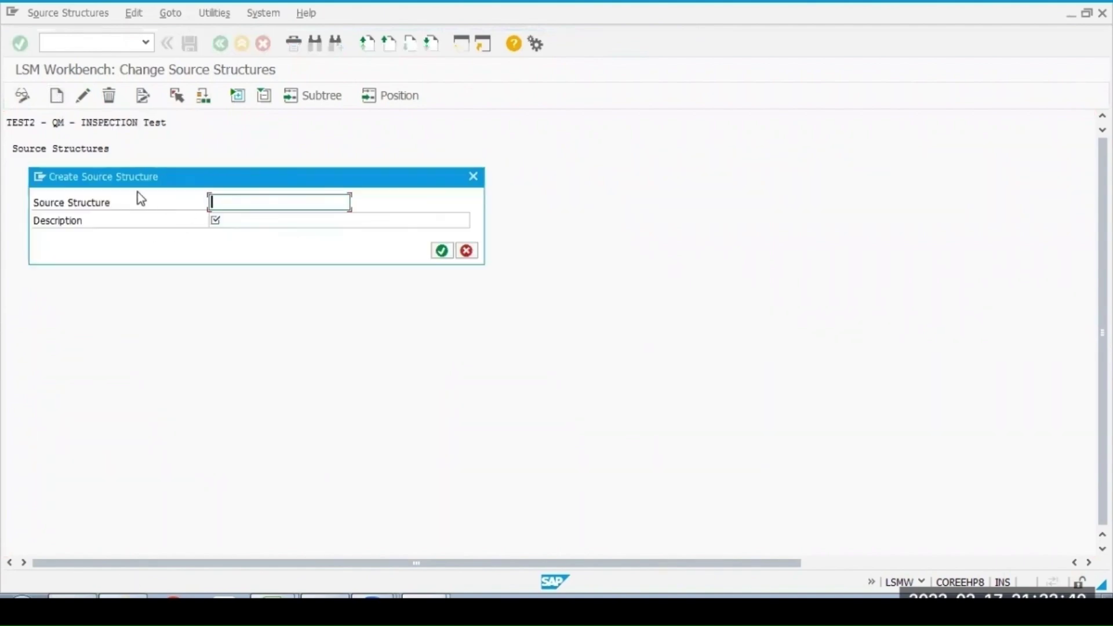
text(ss)
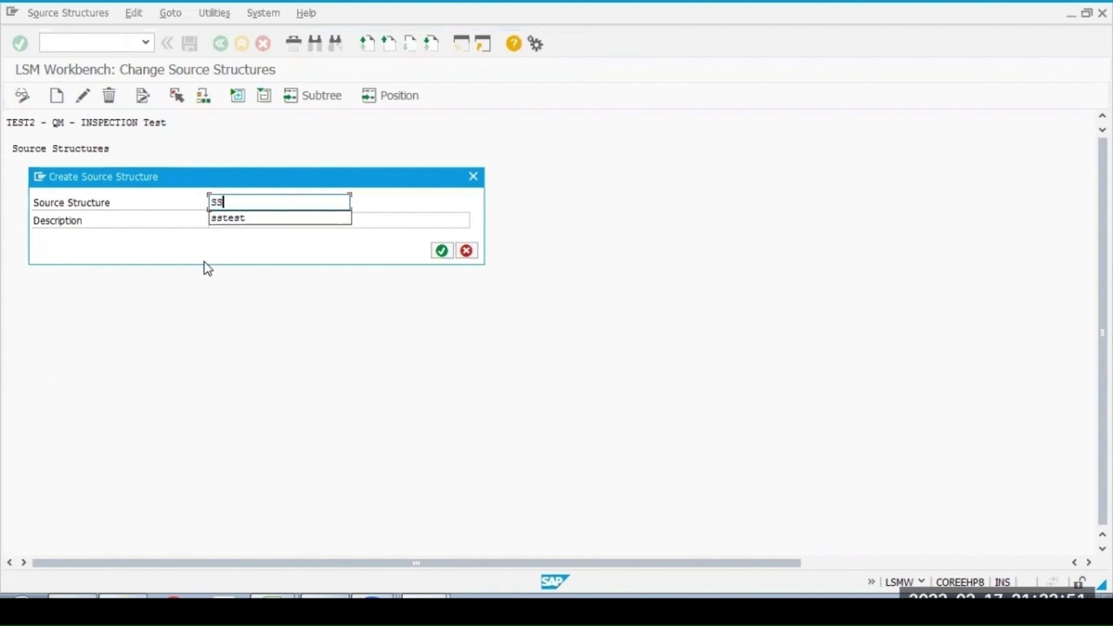
click(232, 218)
click(222, 218)
text(SS)
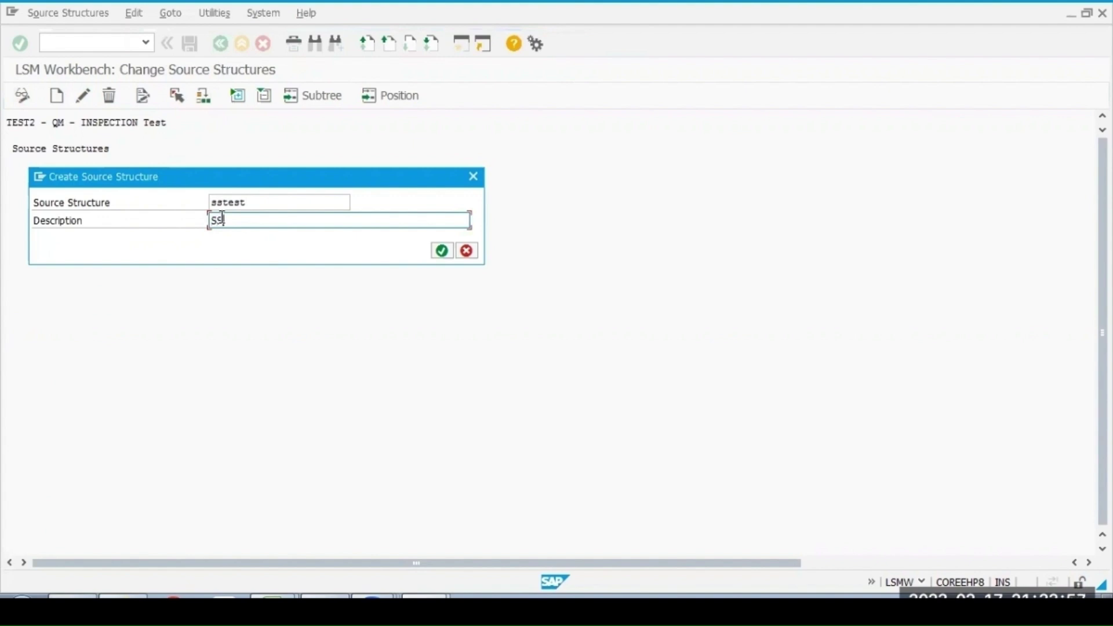
text( Test)
key(Return)
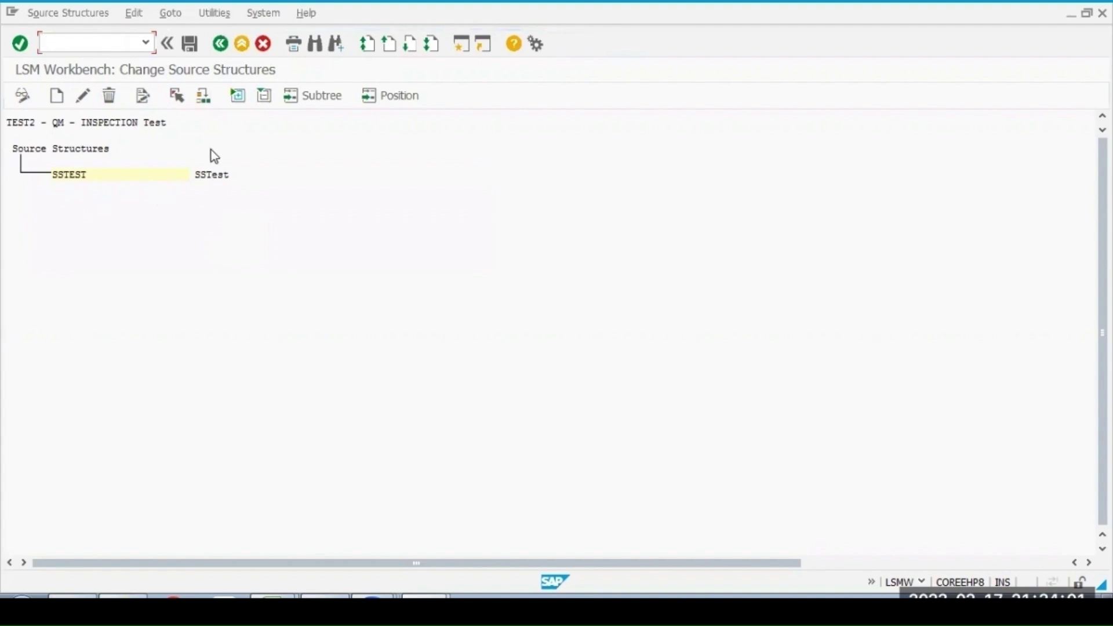
click(196, 49)
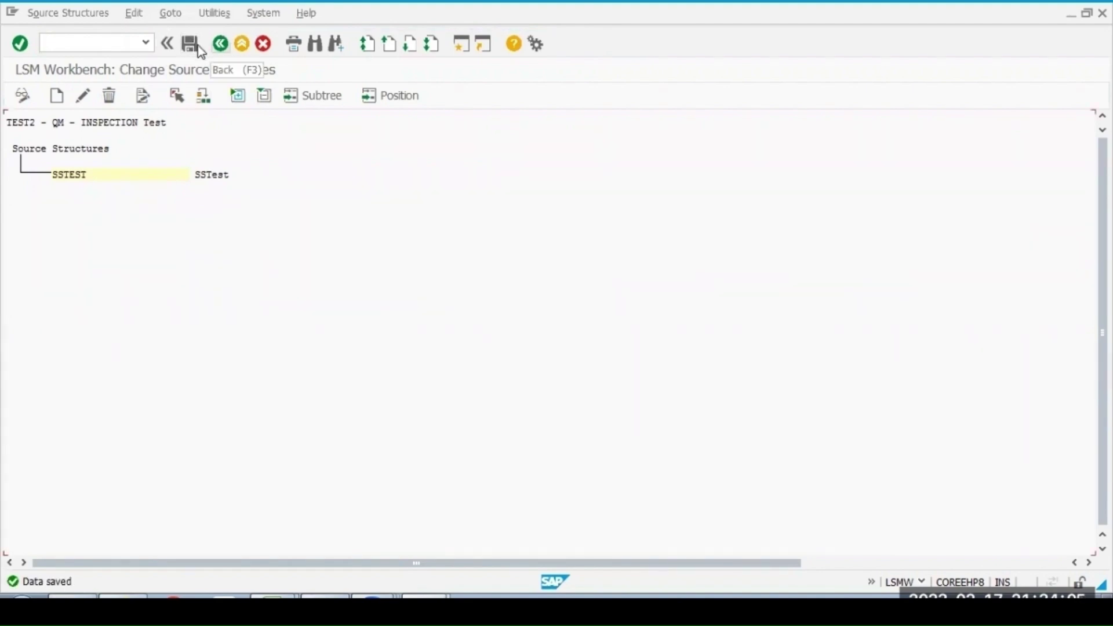
key(F3)
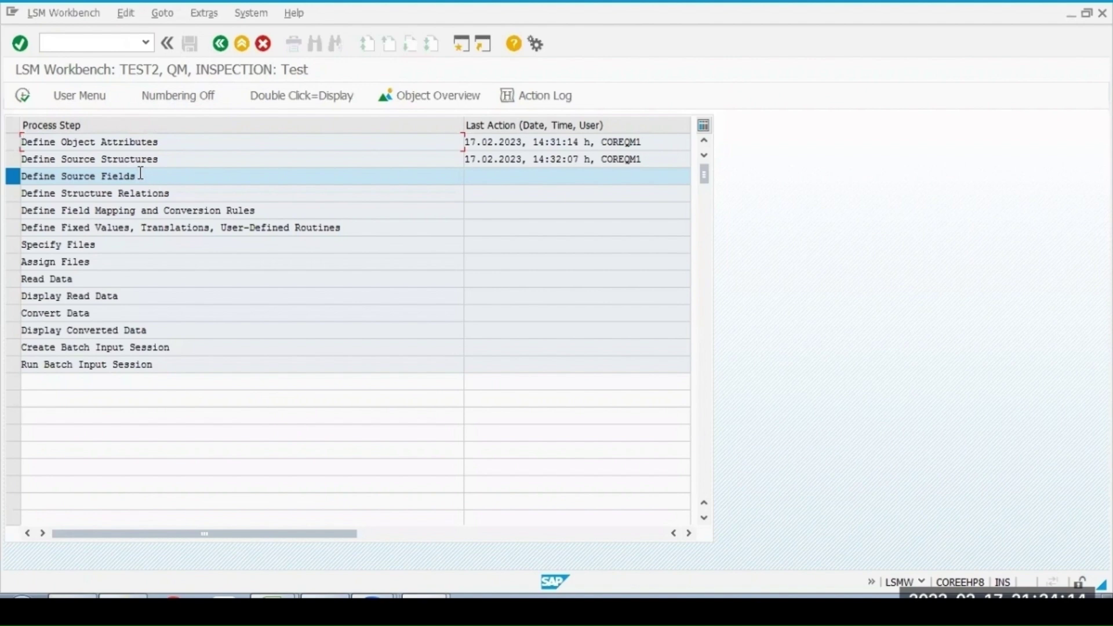
- Display the object overview as a table and copy WERKS through KEINEFORMEL, field name to target length, into Excel's DataMigration sheet at A17
click(420, 99)
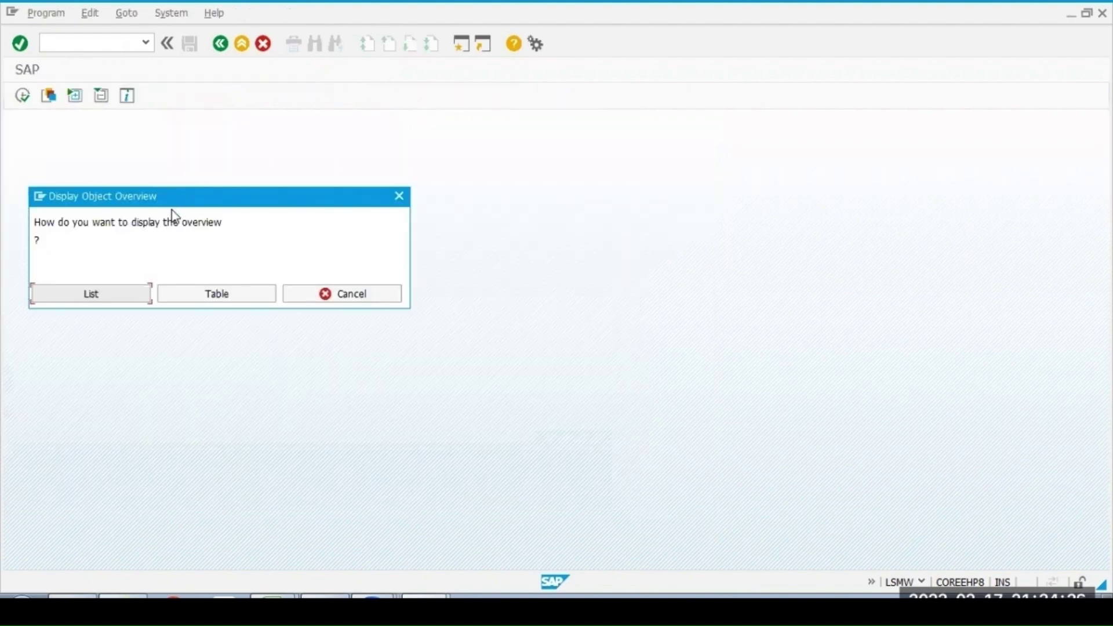
click(220, 300)
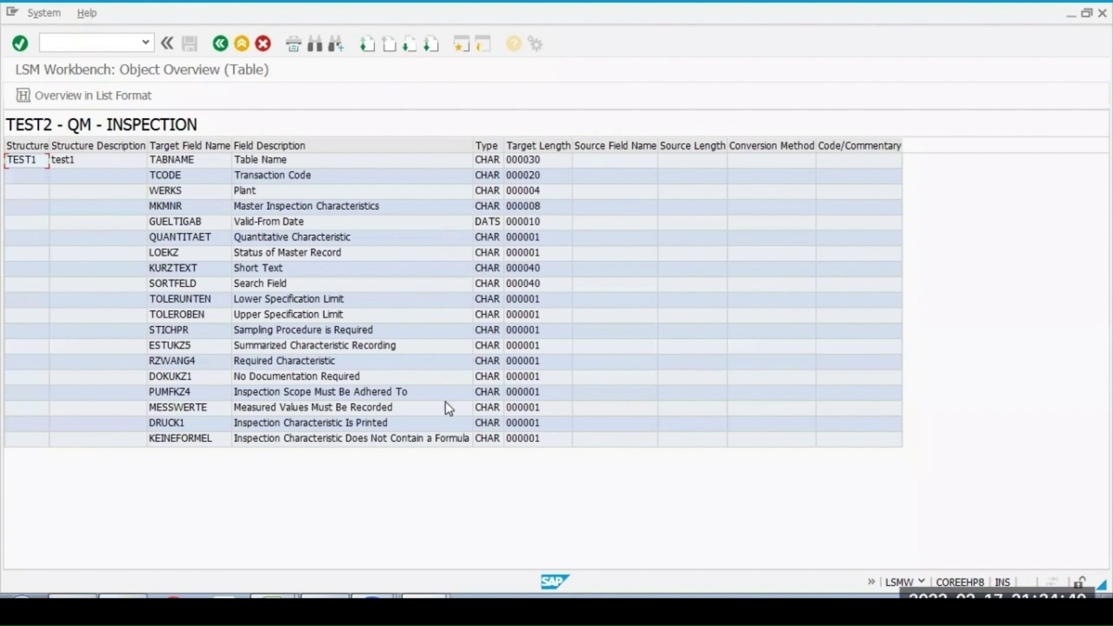
click(169, 192)
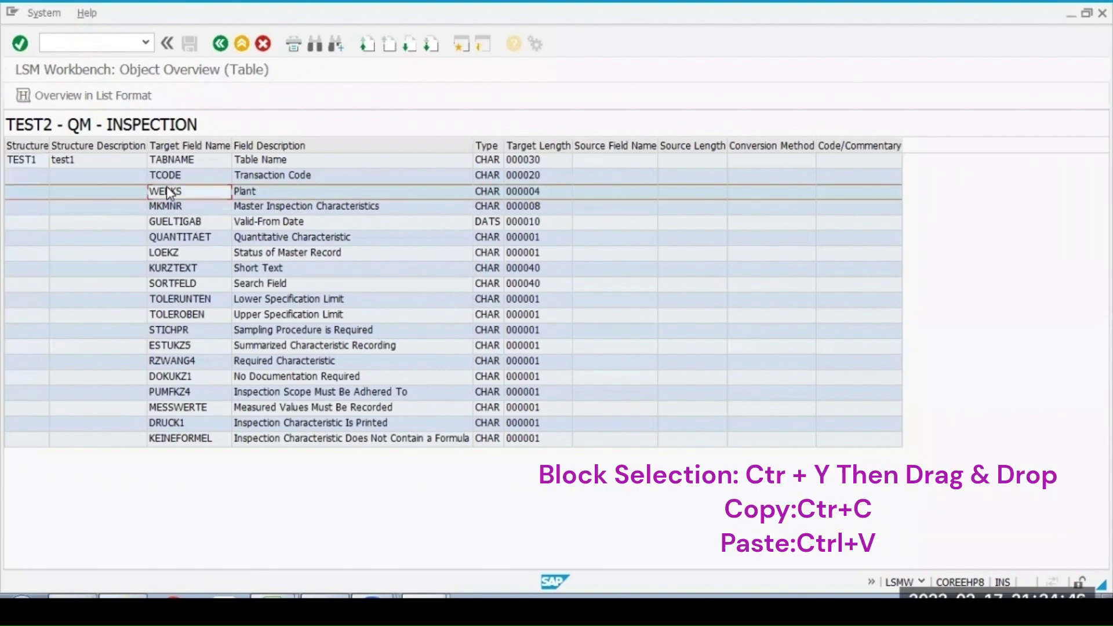
key(ctrl+y)
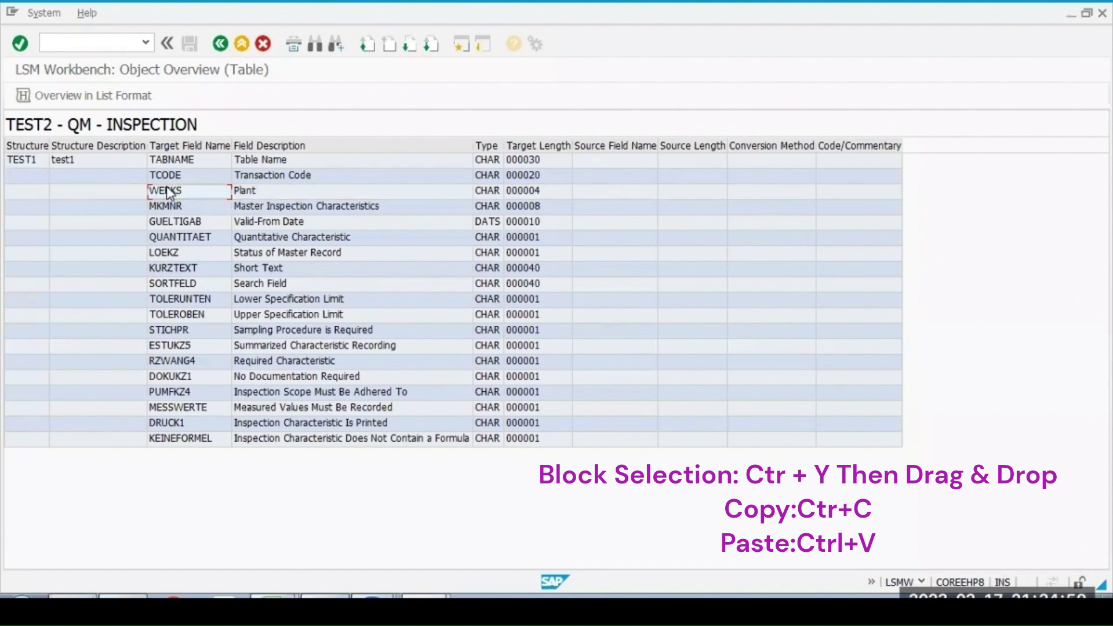
drag(169, 193, 524, 443)
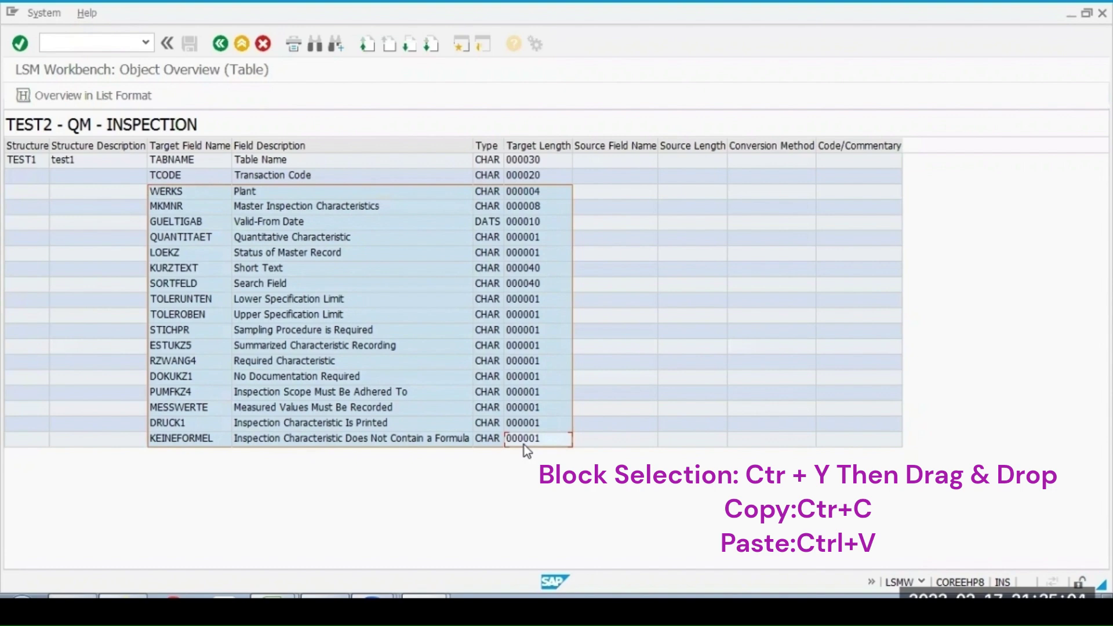
key(ctrl+c)
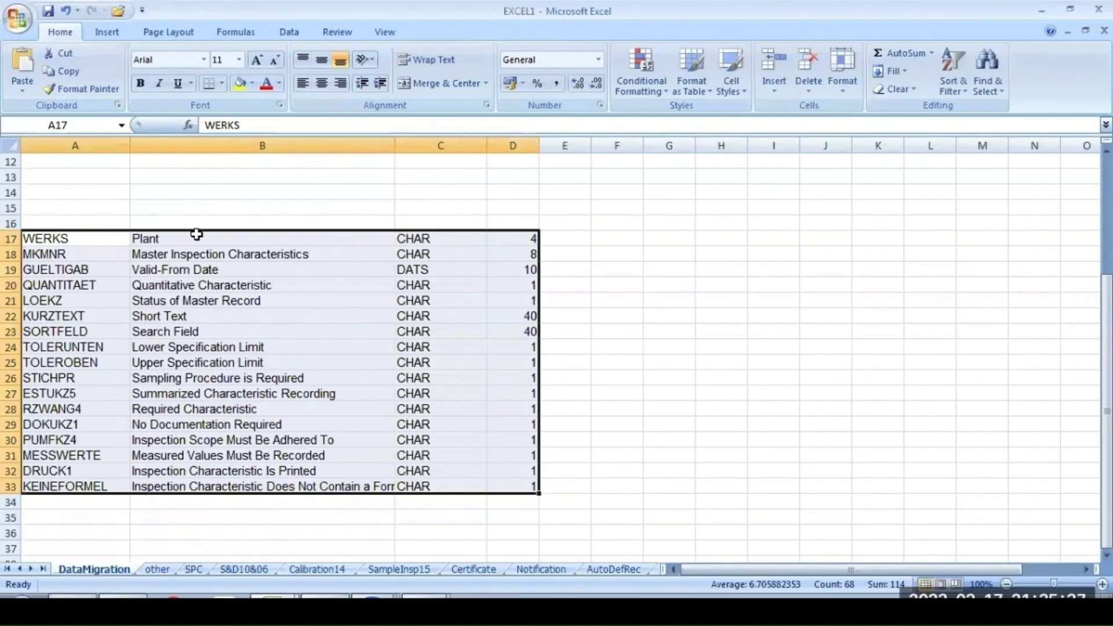
- Copy the field descriptions in cells B17:B33, from Plant to the last inspection characteristic entry
click(196, 234)
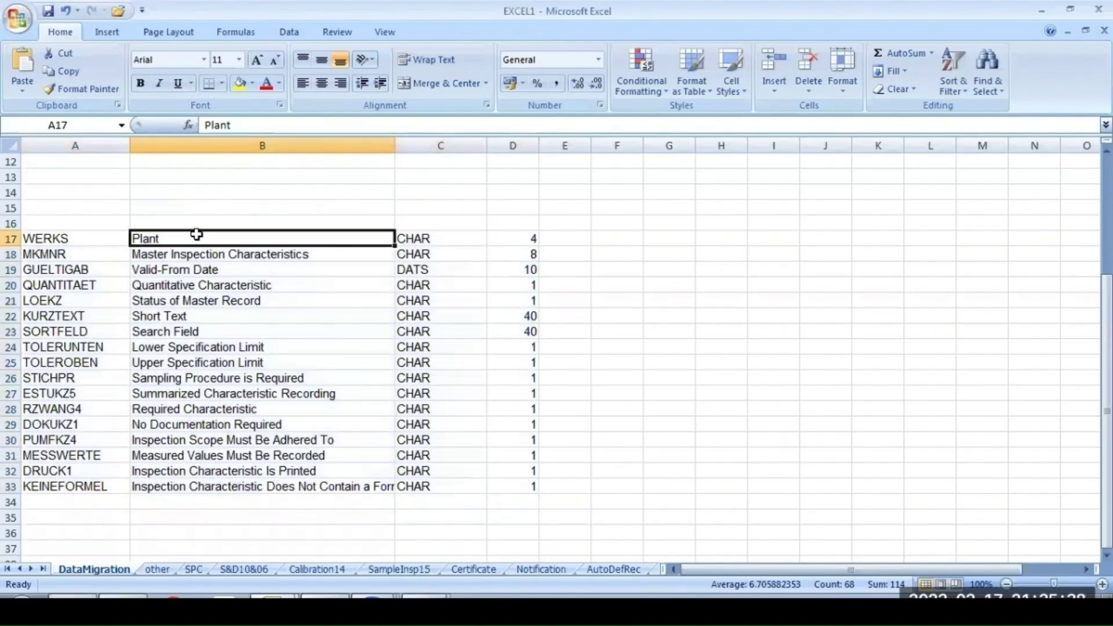
key(shift+Down)
key(shift+Down)
key(shift+Down)
key(shift+Down)
key(shift+Down)
key(shift+Down)
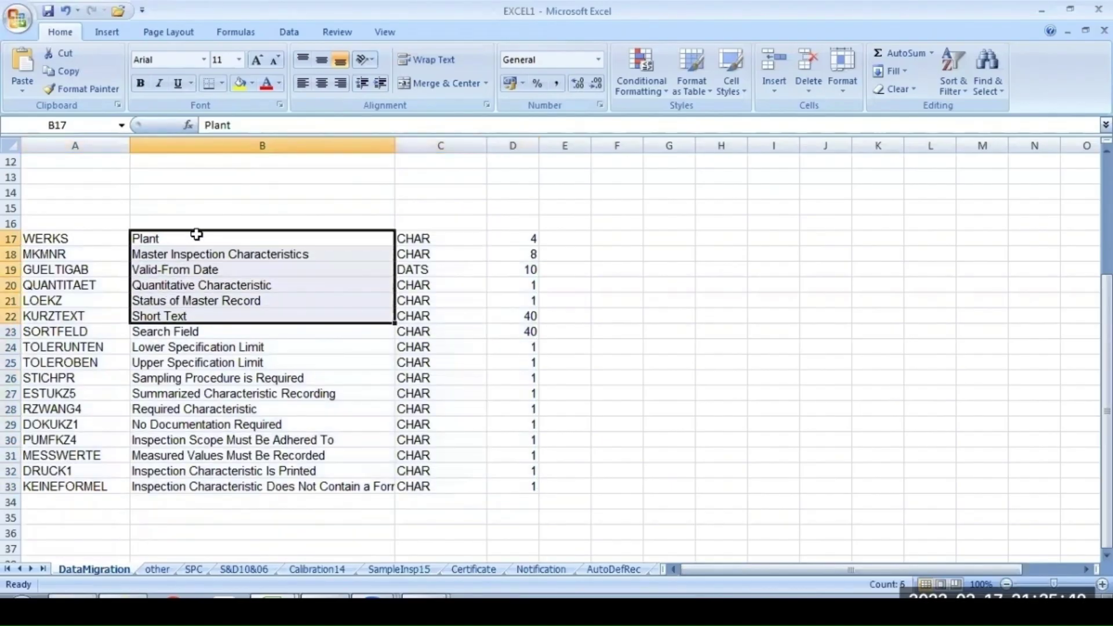
key(shift+Down)
key(shift+Down)
key(shift+Down)
key(shift+Down)
key(shift+Down)
key(shift+Down)
key(shift+Down)
key(shift+Down)
key(shift+Down)
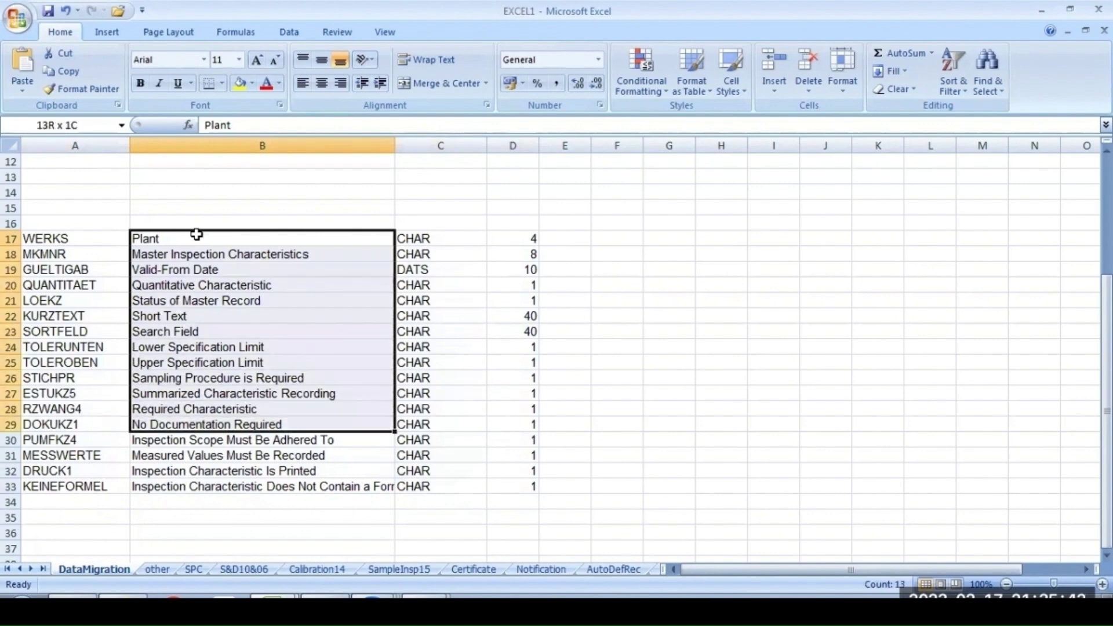
key(shift+Down)
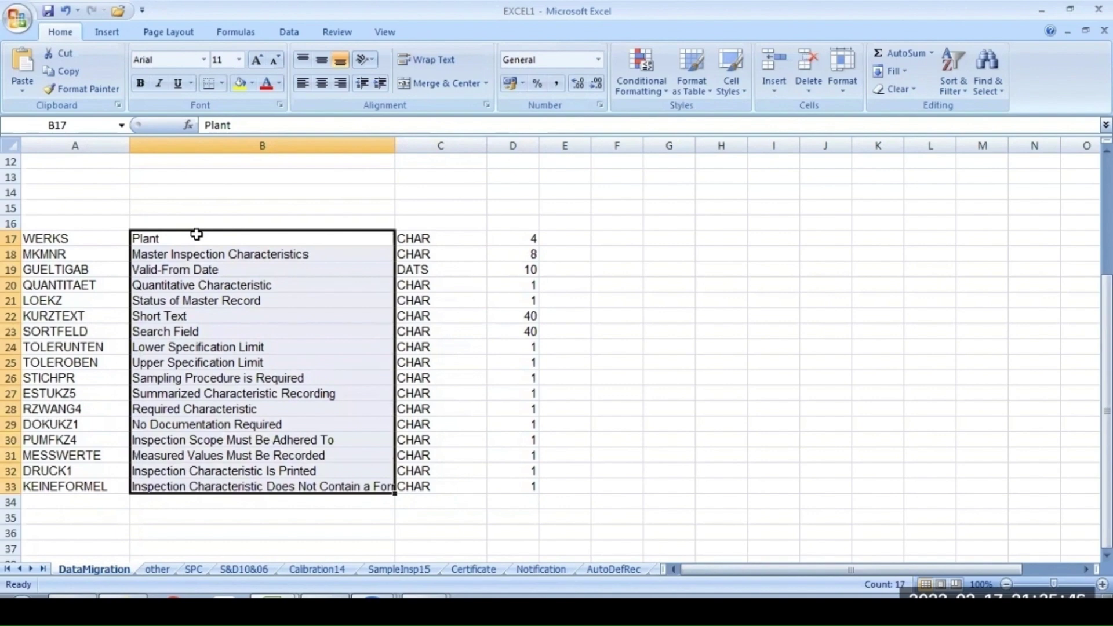
key(ctrl+c)
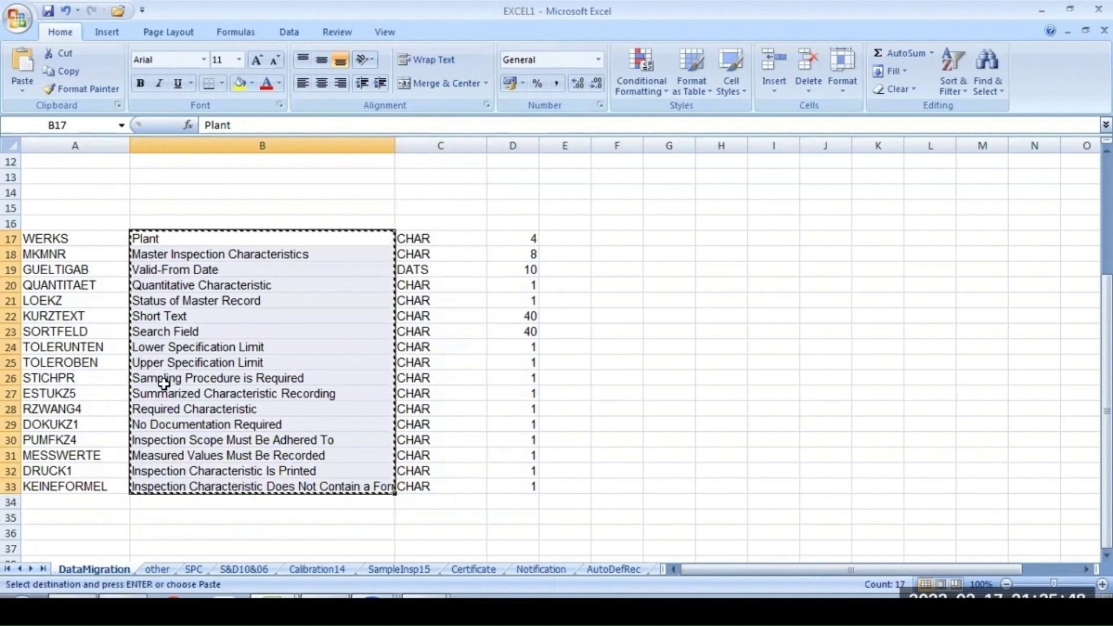
- Paste the copied field descriptions transposed as a heading row starting at cell A36
click(44, 535)
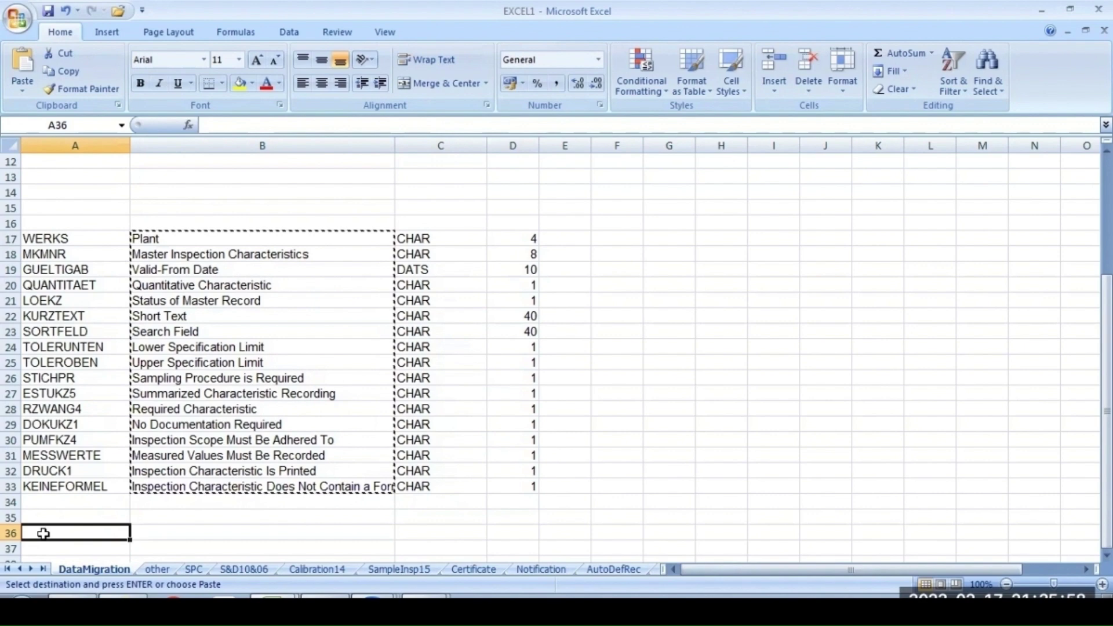
right_click(43, 533)
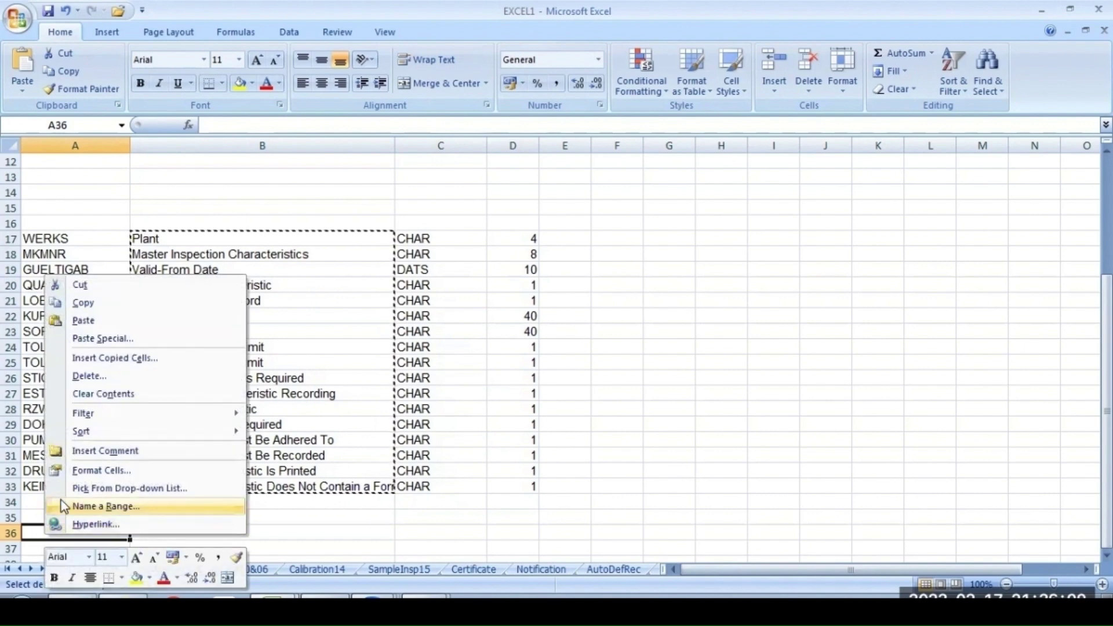
click(107, 341)
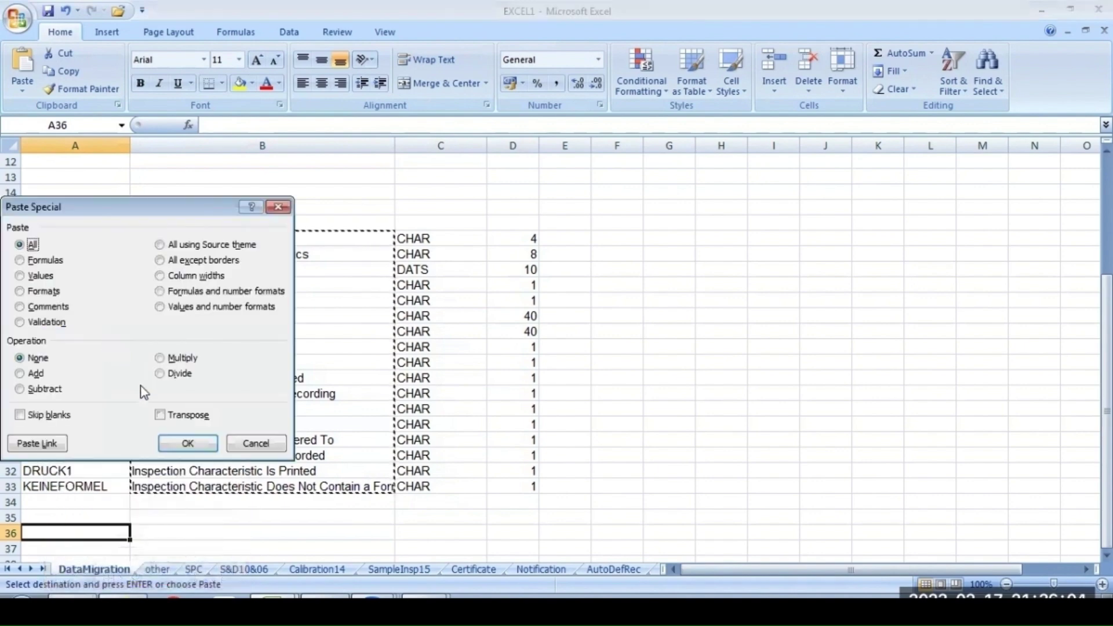
click(160, 415)
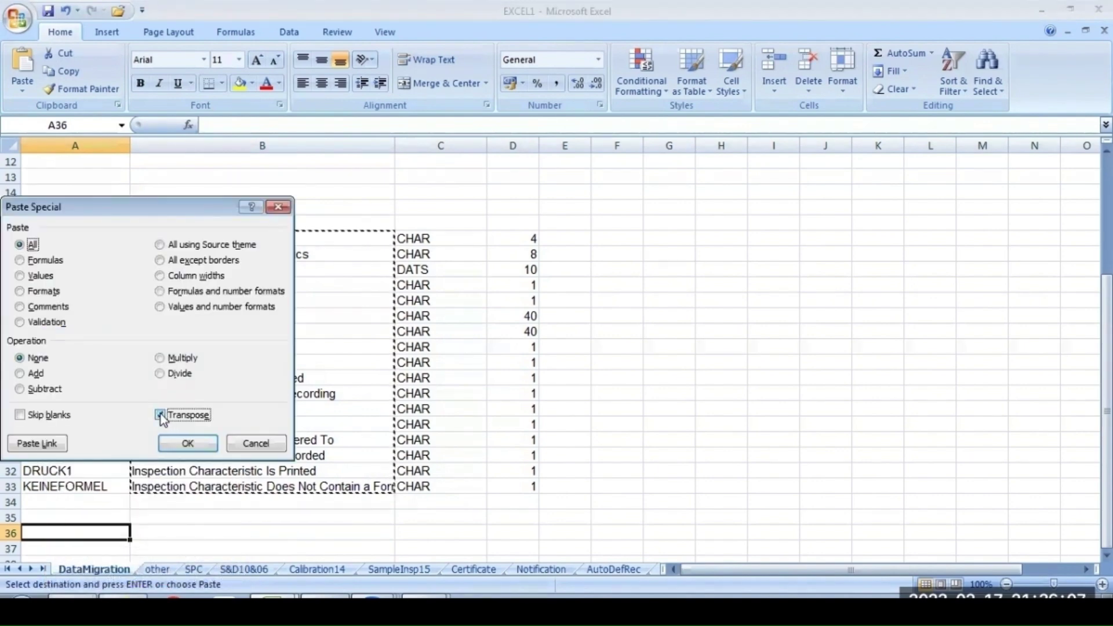
click(193, 442)
click(194, 440)
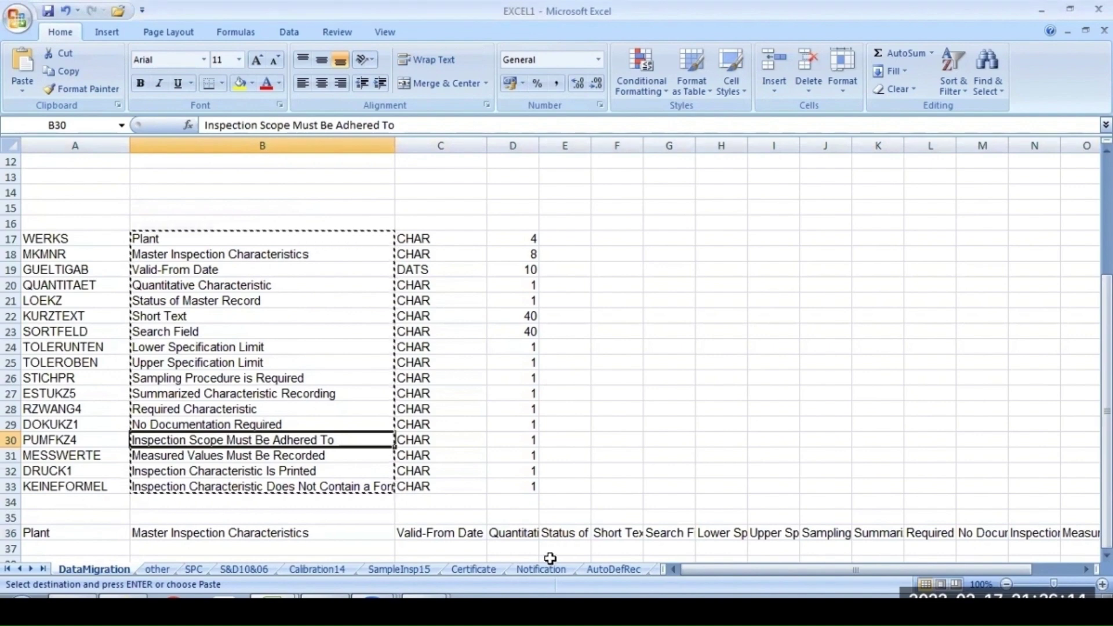
- Look through the transposed headings along row 36, from Plant towards the last inspection characteristic entry
click(65, 535)
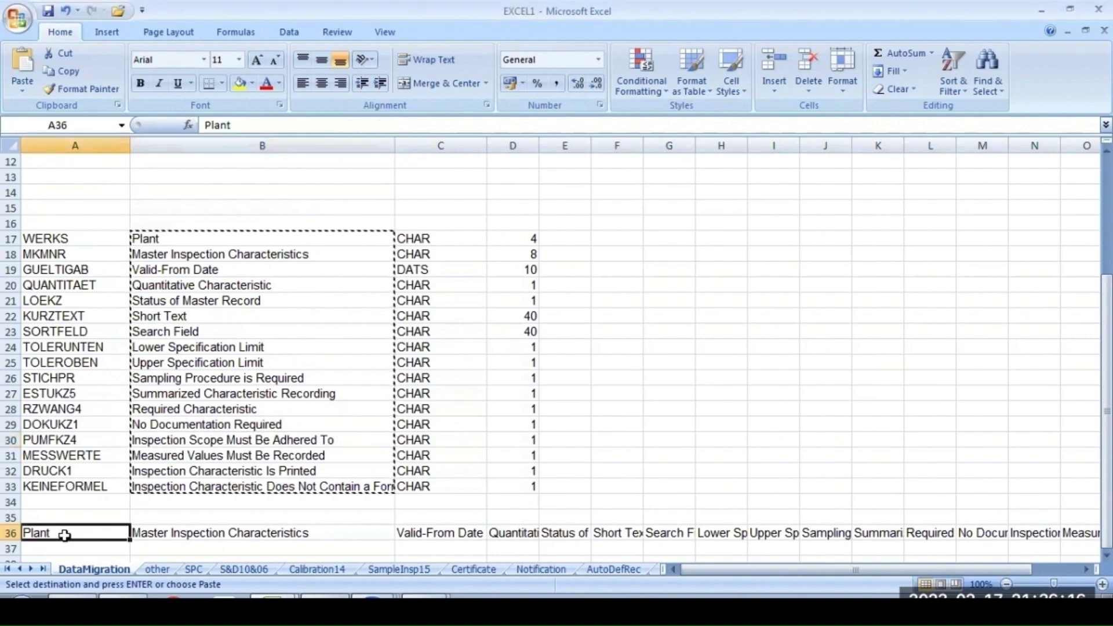
key(Right)
key(Right)
key(Right)
key(Right)
key(Right)
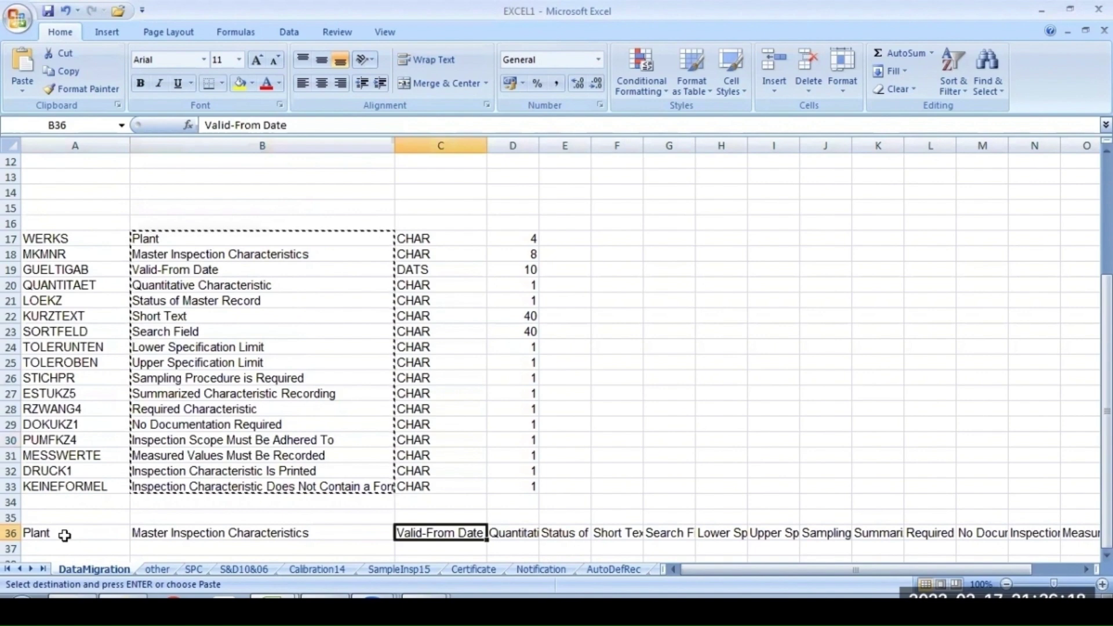
key(Right)
key(Right)
key(Right)
key(Right)
key(Right)
key(Right)
key(Right)
key(Right)
key(Right)
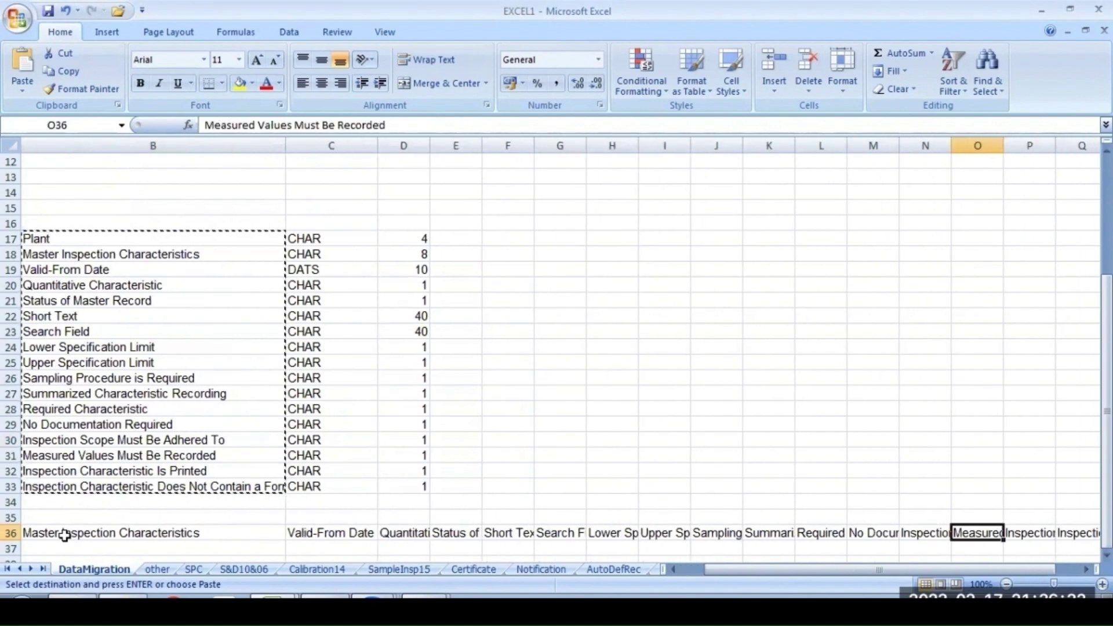
key(Left)
key(Left)
key(Left)
key(Left)
key(Left)
key(Left)
key(Left)
key(Left)
key(Left)
key(Left)
key(Left)
key(Left)
key(Left)
key(Left)
- Shorten the data type of WERKS and MKMNR in cells C17 and C18 to C
click(433, 239)
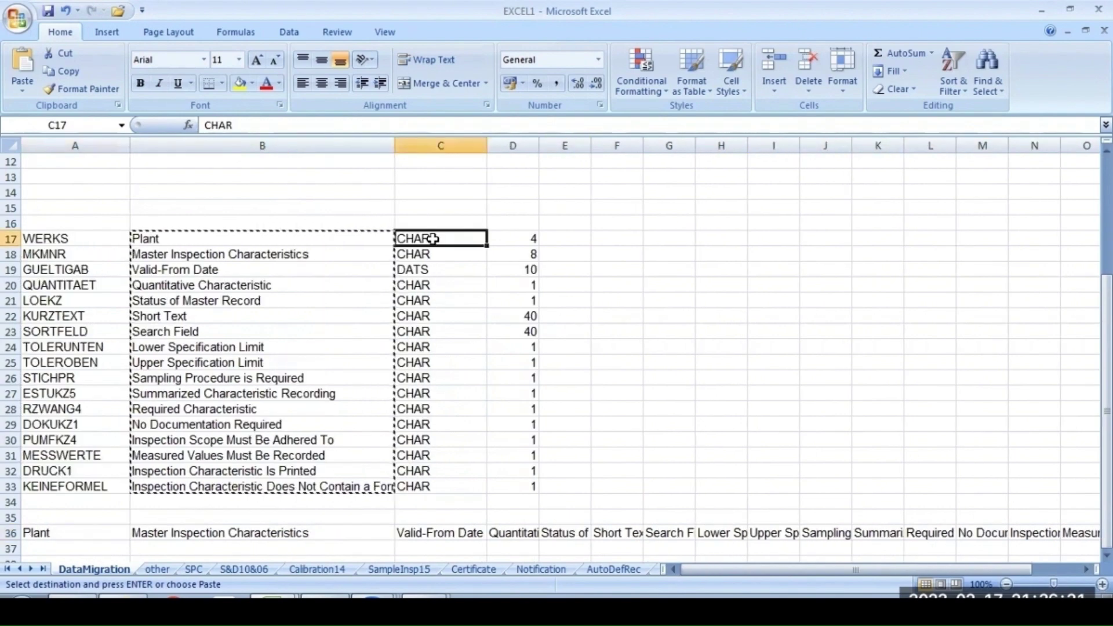
key(Escape)
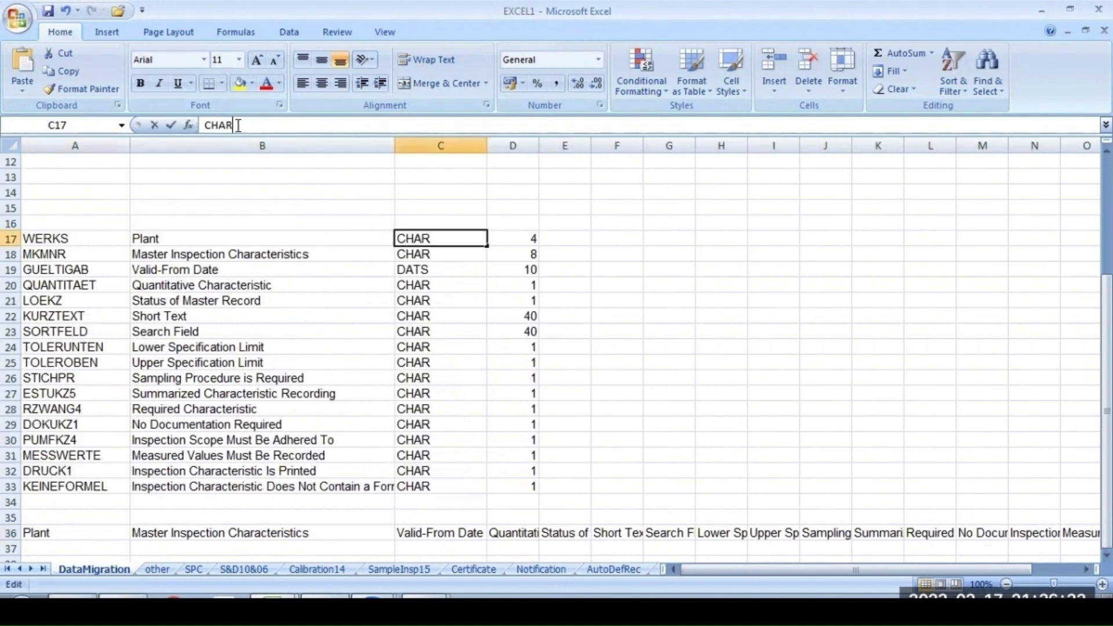
click(239, 125)
key(BackSpace)
key(BackSpace)
key(BackSpace)
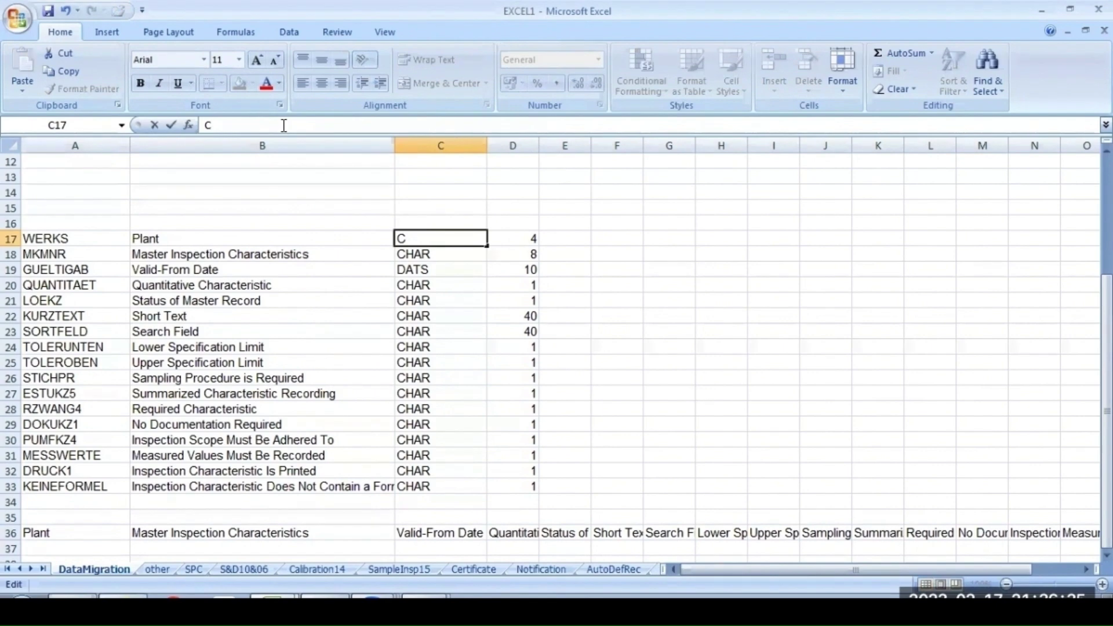
click(423, 254)
click(243, 125)
key(BackSpace)
key(BackSpace)
key(BackSpace)
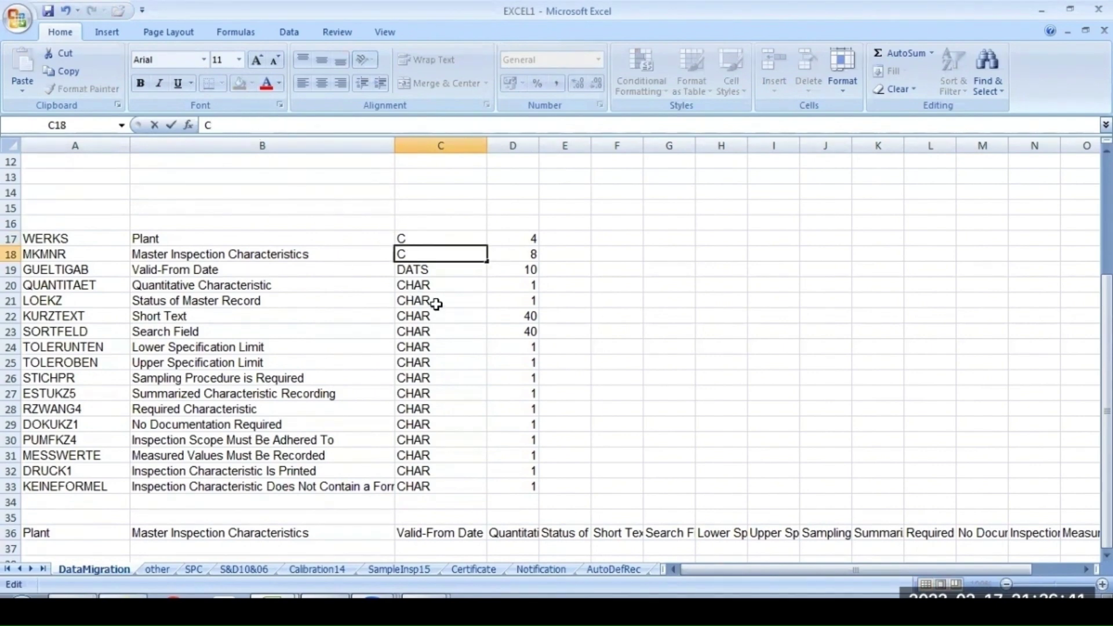
- Set the data type in C20 to C and fill it down through C33
click(418, 285)
text(C)
key(Return)
click(417, 286)
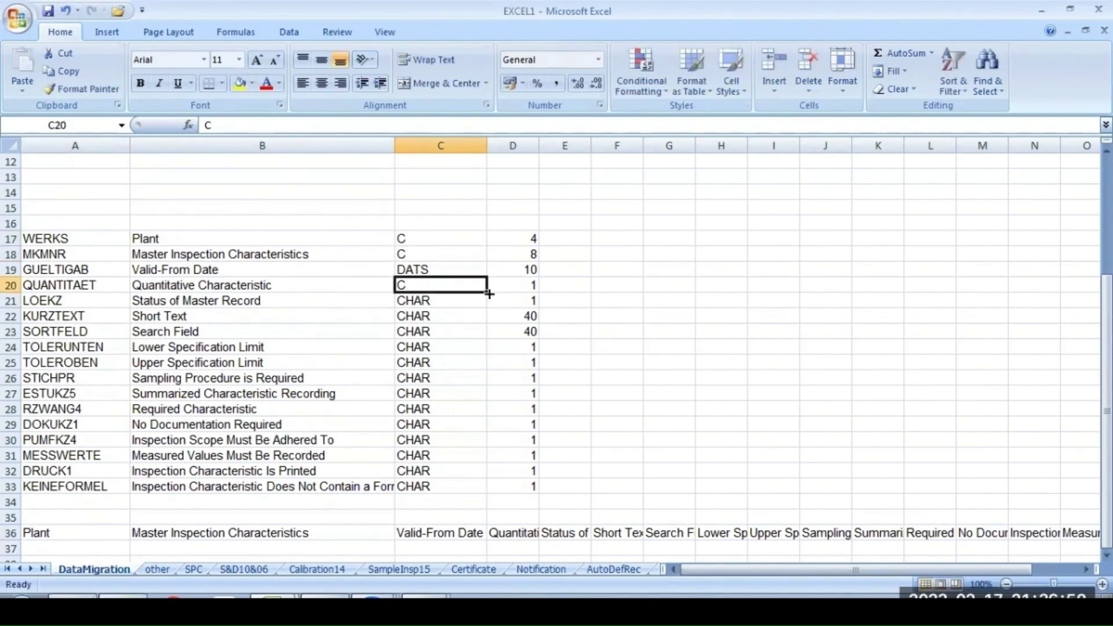
drag(489, 293, 496, 492)
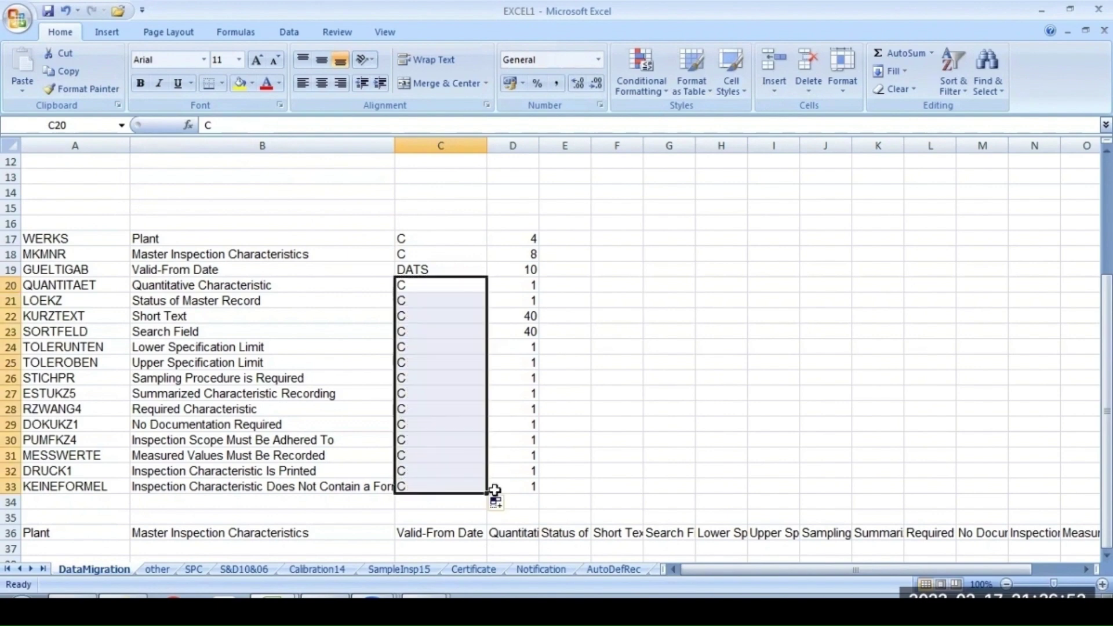
click(609, 311)
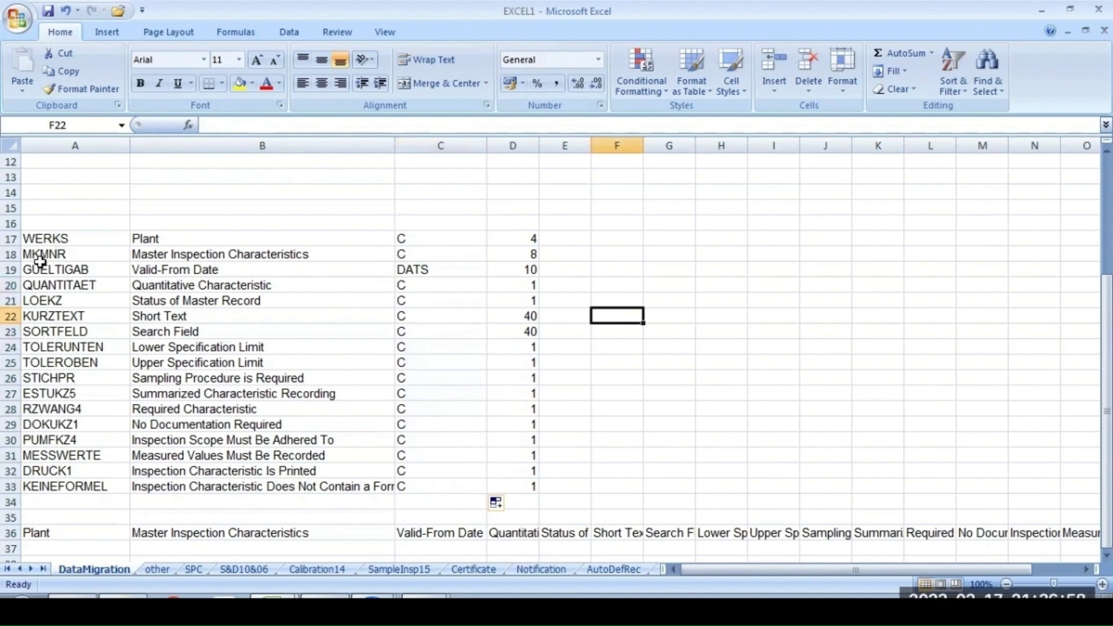
- Switch to SAP, open Define Source Fields in change mode, and open structure SSTEST's field table with a wider Length column
click(371, 597)
click(400, 573)
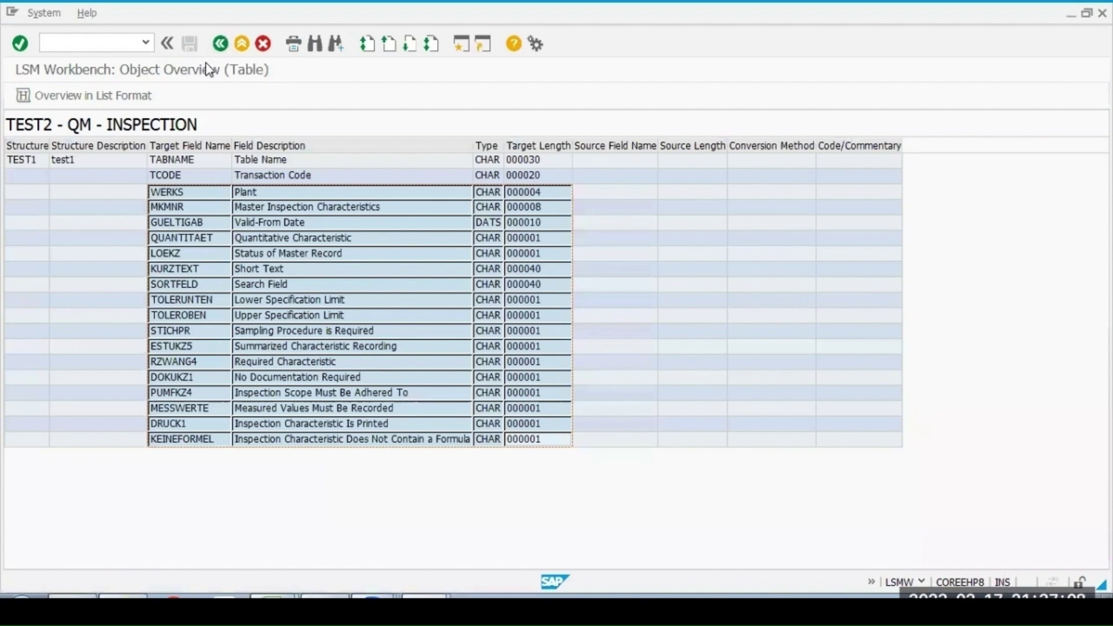
key(F3)
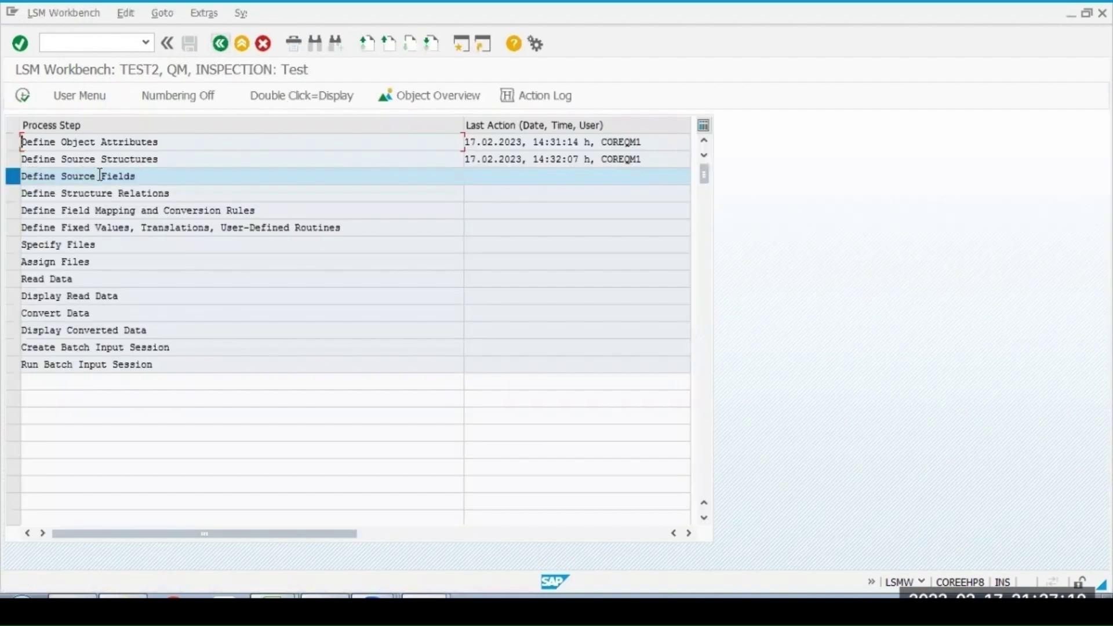
click(23, 95)
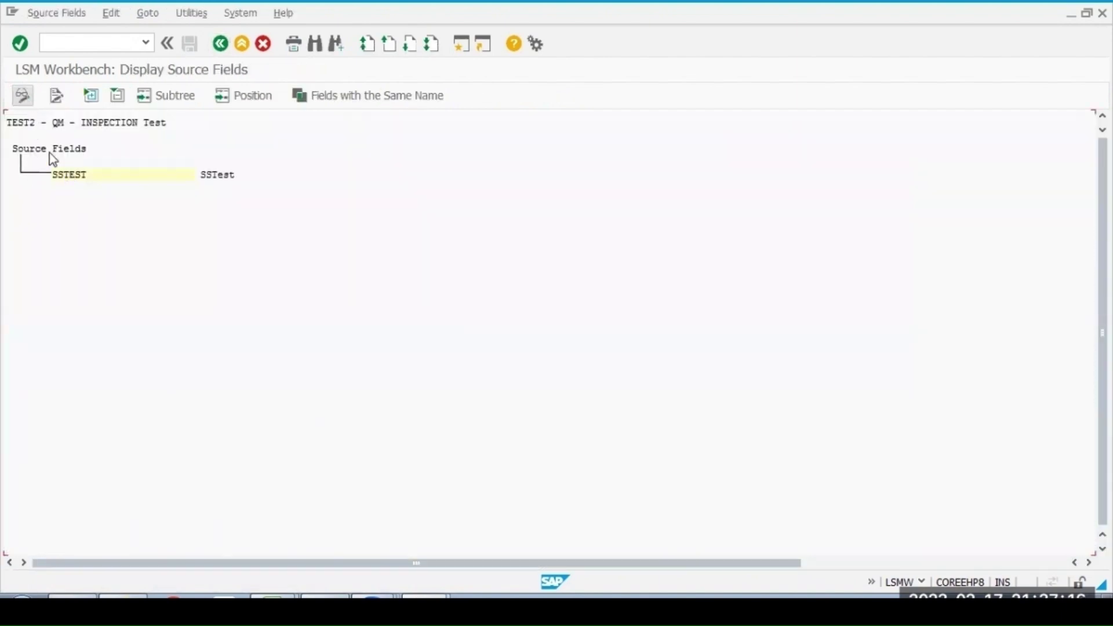
click(22, 95)
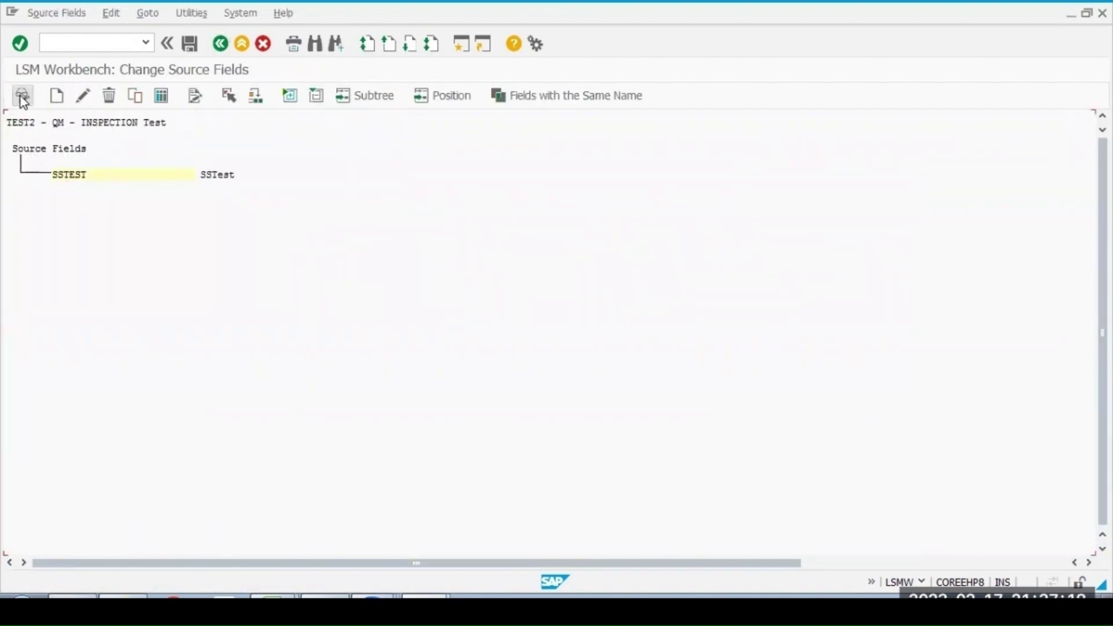
click(66, 175)
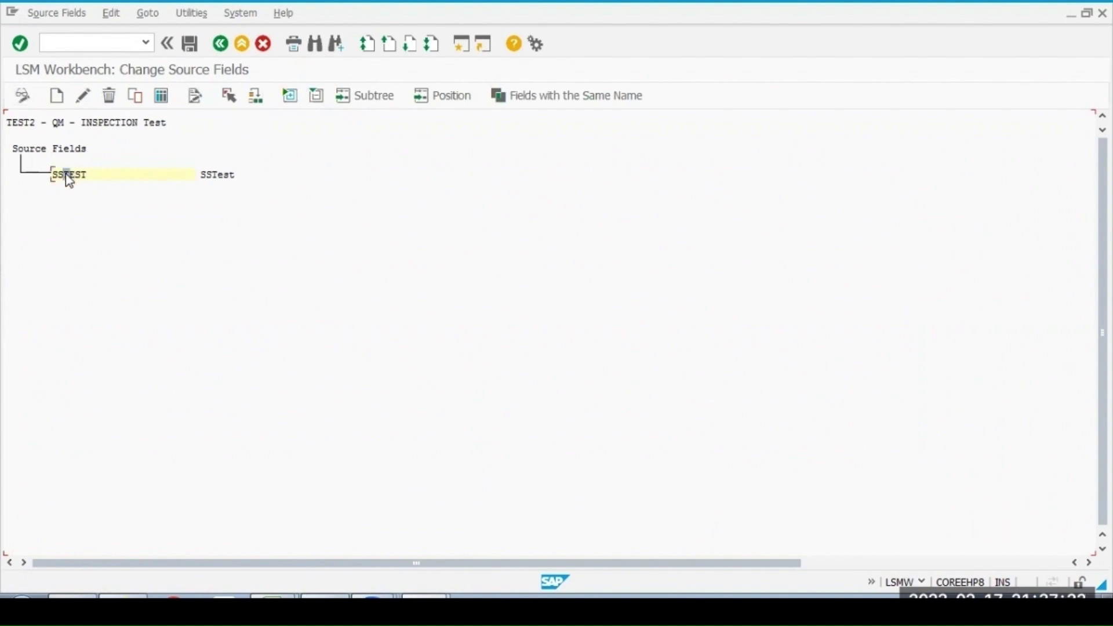
click(166, 105)
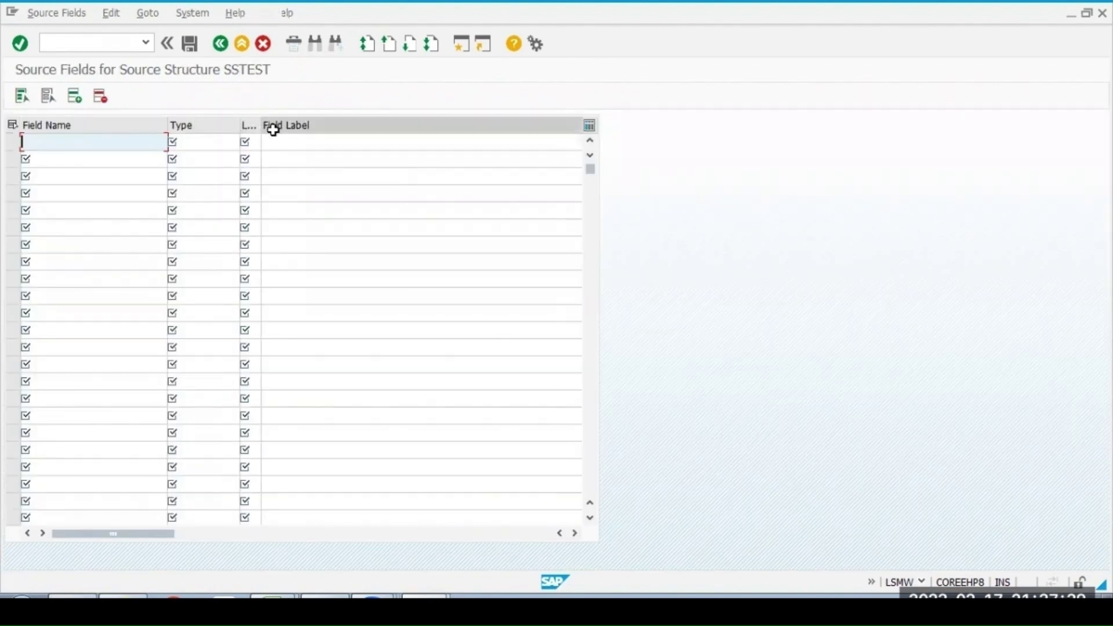
drag(258, 126, 312, 138)
- Copy the field names in Excel cells A17:A33, WERKS through KEINEFORMEL, into the Field Name column of SAP's SSTEST table
key(alt+Tab)
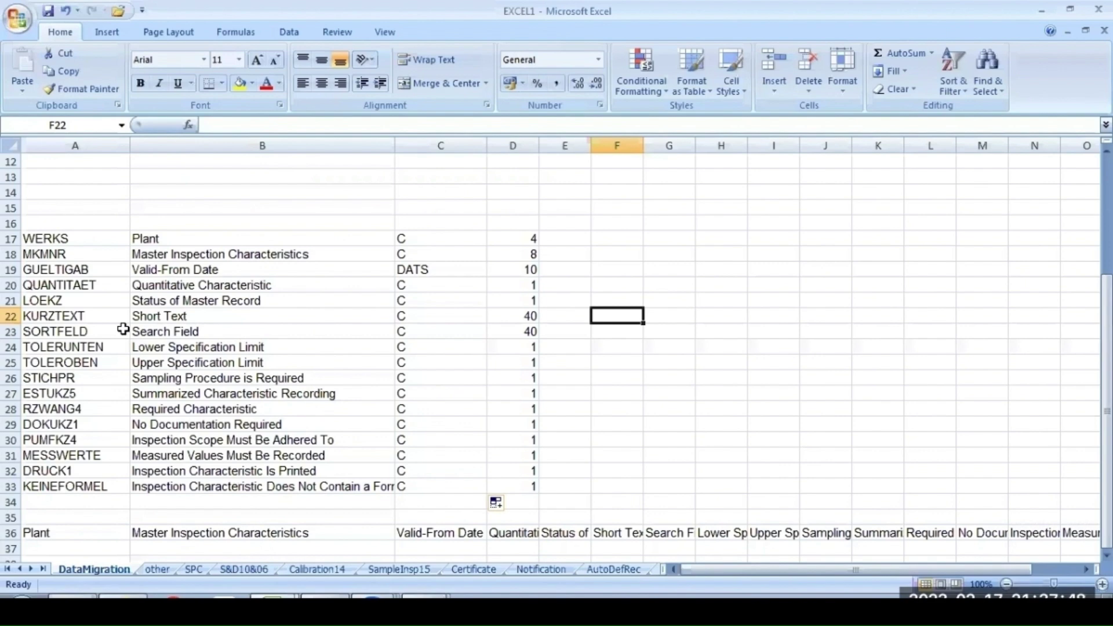
click(87, 238)
key(shift+Down)
key(shift+Down)
key(shift+Down)
key(shift+Down)
key(shift+Down)
key(shift+Down)
key(shift+Down)
key(shift+Down)
key(shift+Down)
key(shift+Down)
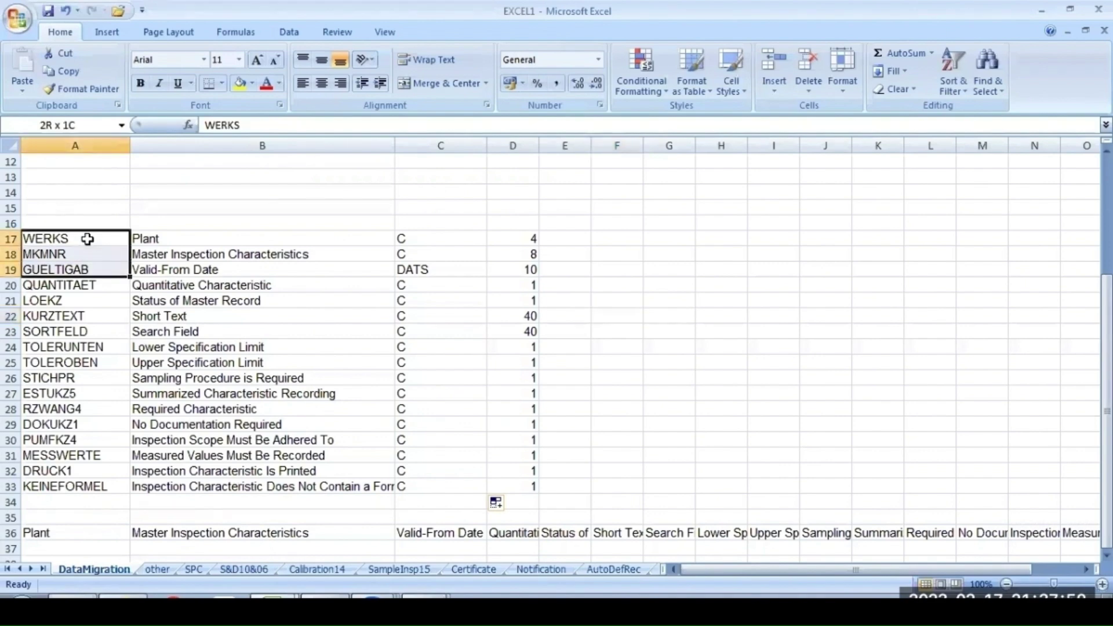
key(shift+Down)
key(shift+Down)
key(shift+Down)
key(shift+Down)
key(shift+Down)
key(shift+Down)
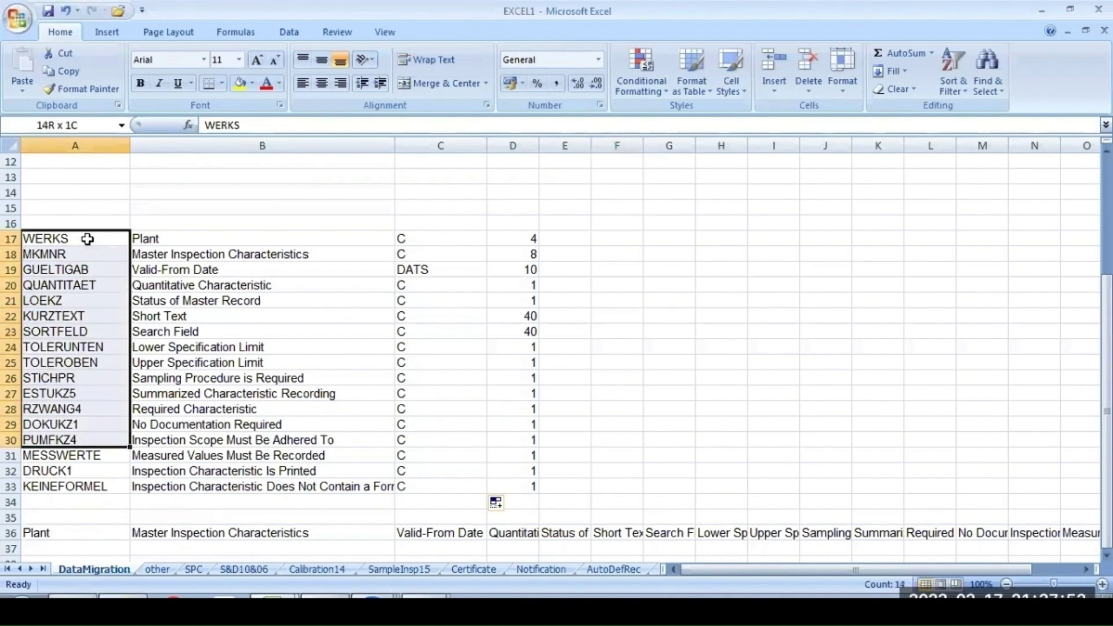
key(ctrl+c)
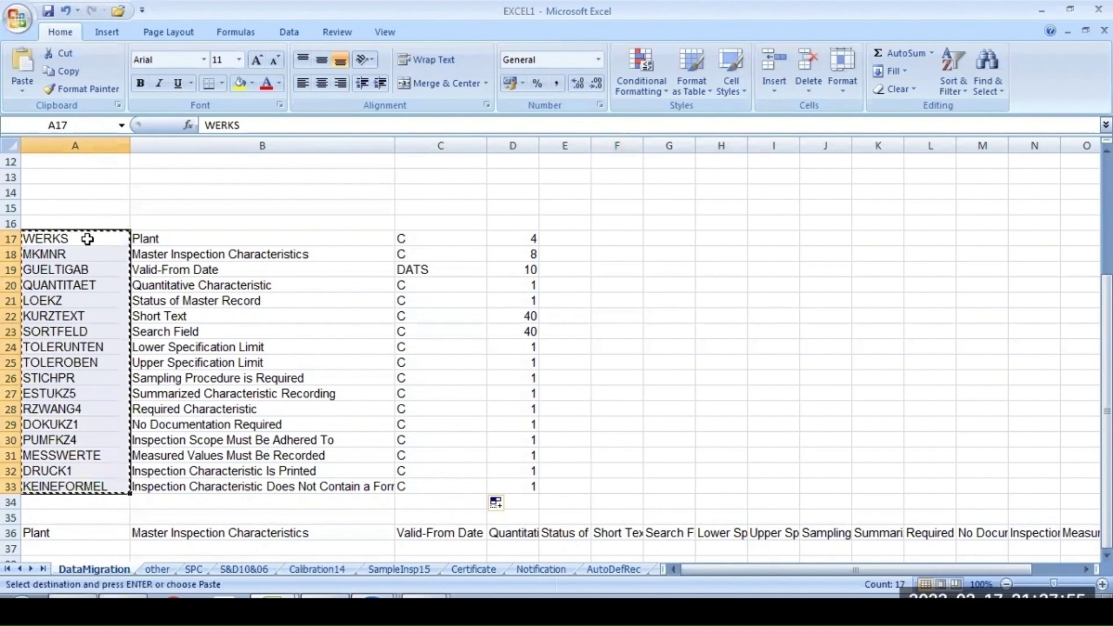
key(alt+Tab)
key(ctrl+v)
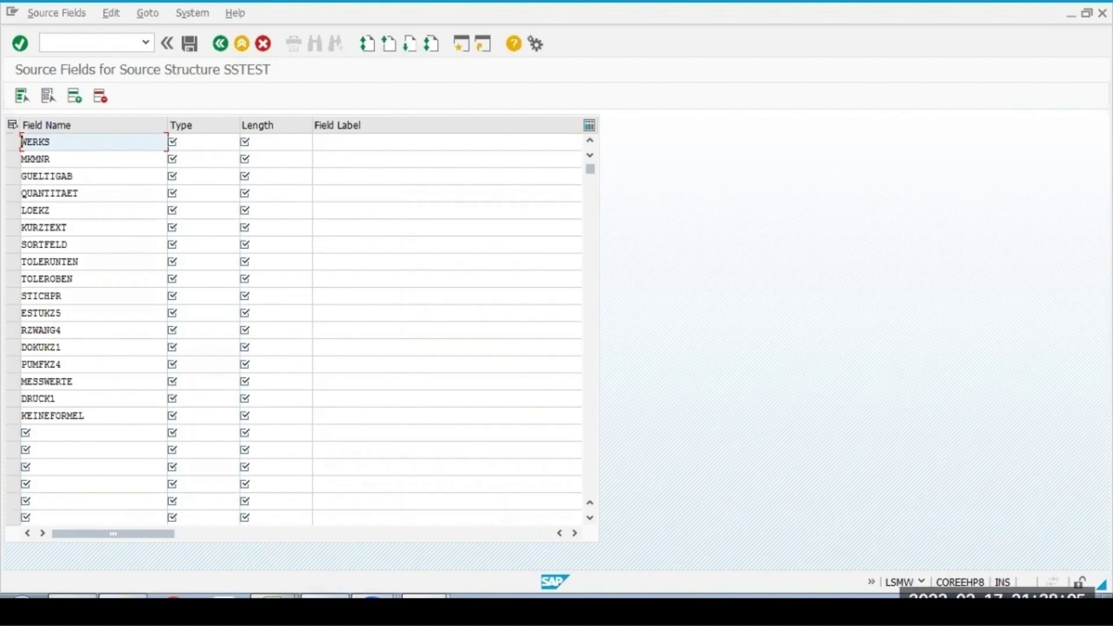
- Copy the descriptions in Excel cells B17:B33 into the Field Label column of SAP's SSTEST table, starting at the WERKS row
key(alt+Tab)
click(226, 239)
key(shift+Down)
key(shift+Down)
key(shift+Down)
key(ctrl+shift+Down)
key(ctrl+c)
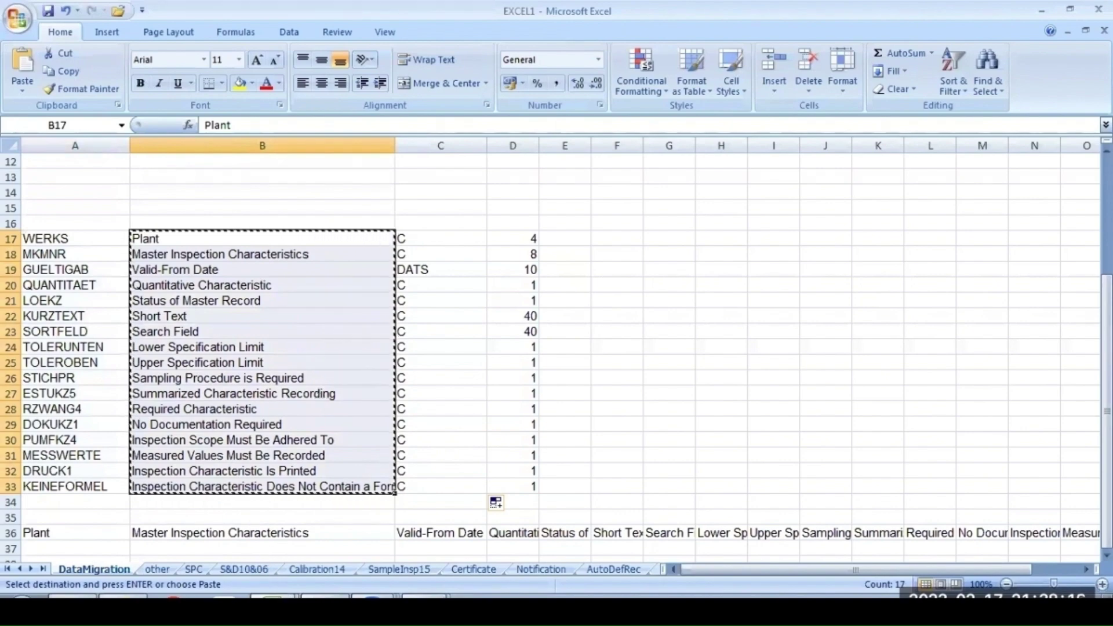
click(325, 596)
click(329, 141)
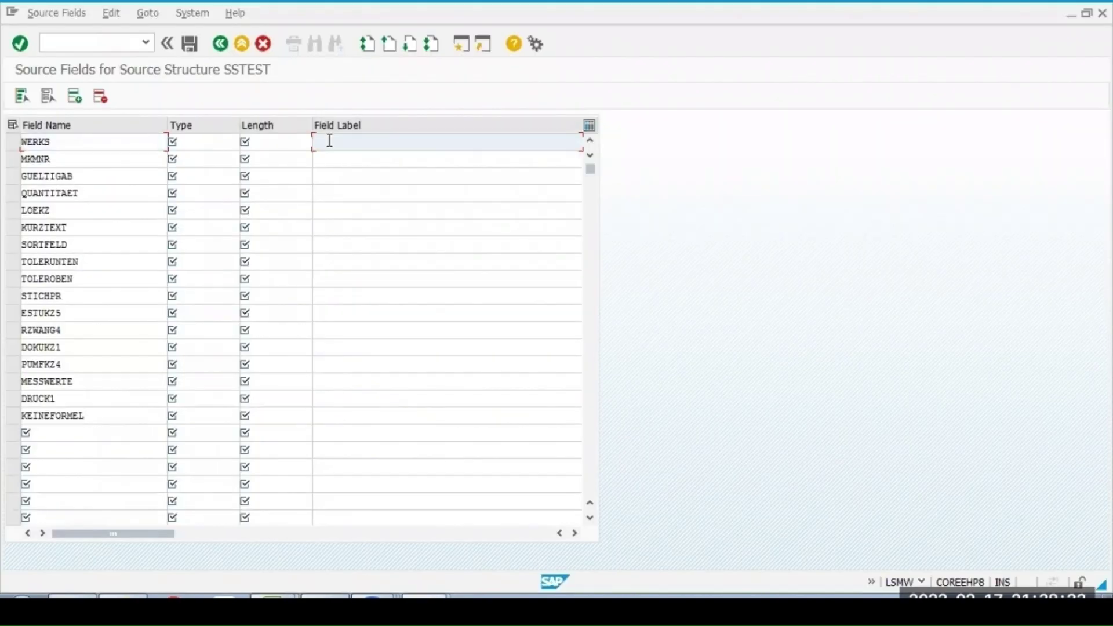
key(ctrl+v)
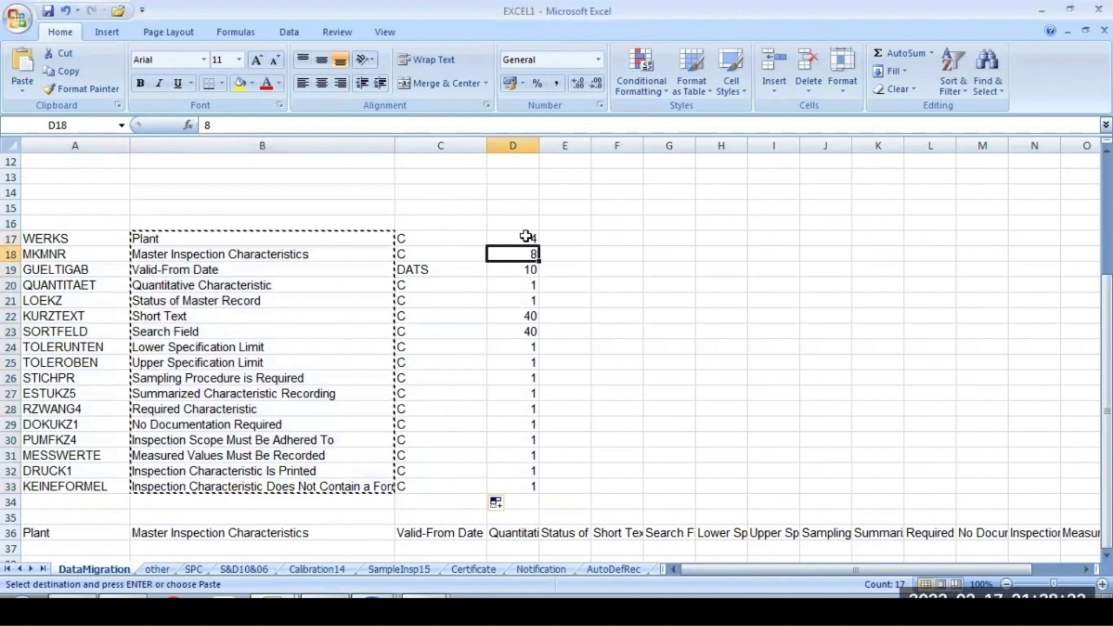
- Copy the field lengths in Excel cells D17:D33 into the Length column of SAP's SSTEST table, starting at the Plant row
click(526, 236)
key(shift+Down)
key(shift+Down)
key(shift+Down)
key(shift+Down)
key(shift+Down)
key(shift+Down)
key(shift+Down)
key(shift+Down)
key(shift+Down)
key(shift+Down)
key(shift+Down)
key(shift+Down)
key(shift+Down)
key(shift+Down)
key(shift+Down)
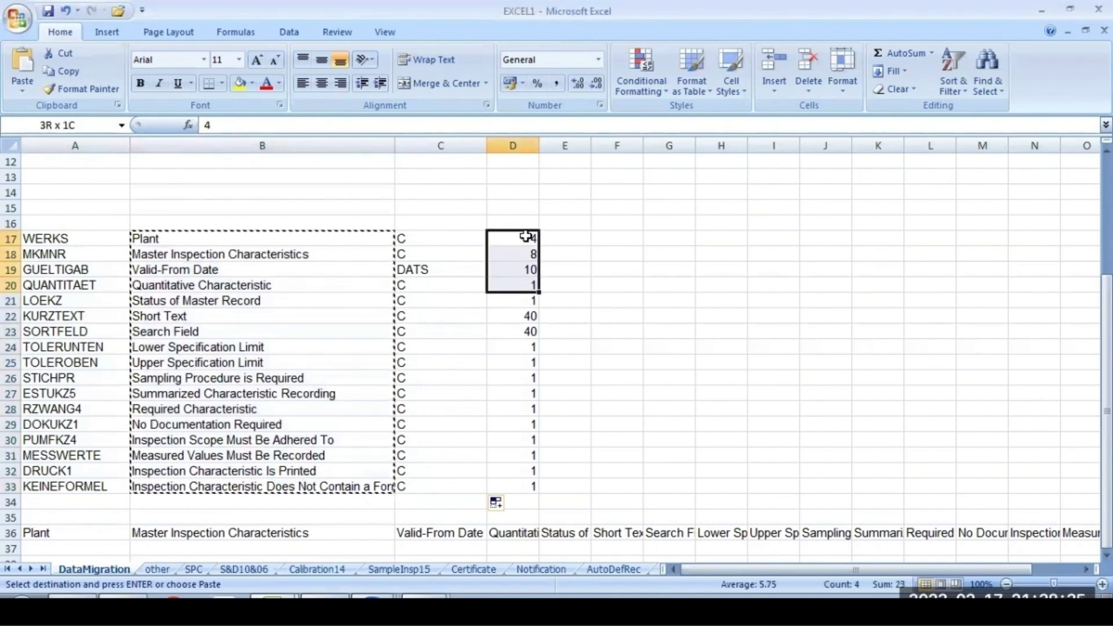
key(ctrl+c)
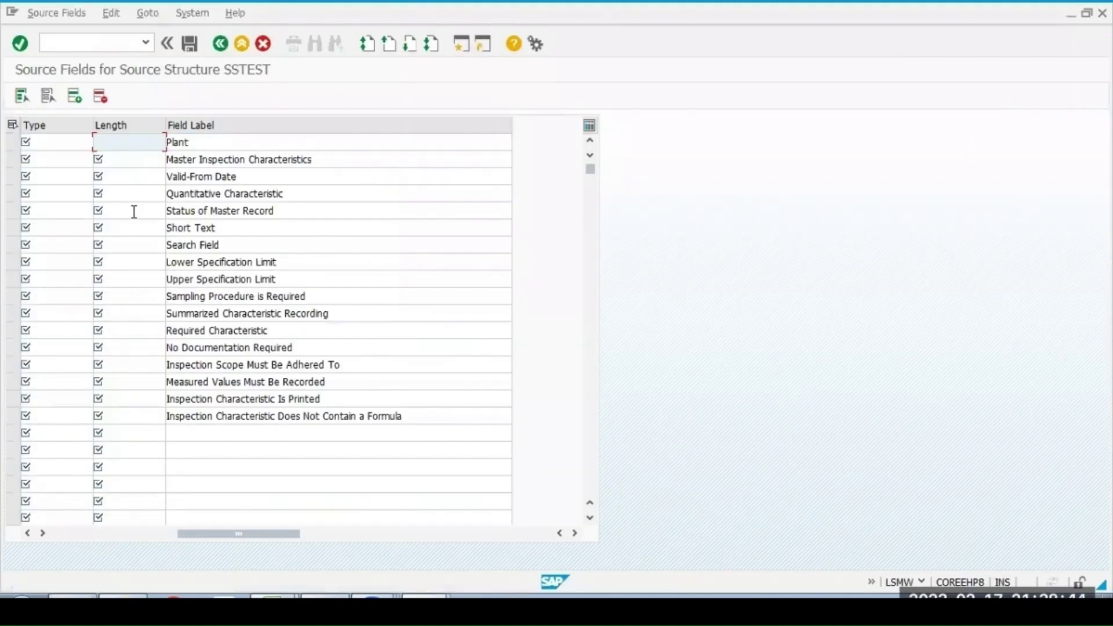
click(111, 140)
key(ctrl+v)
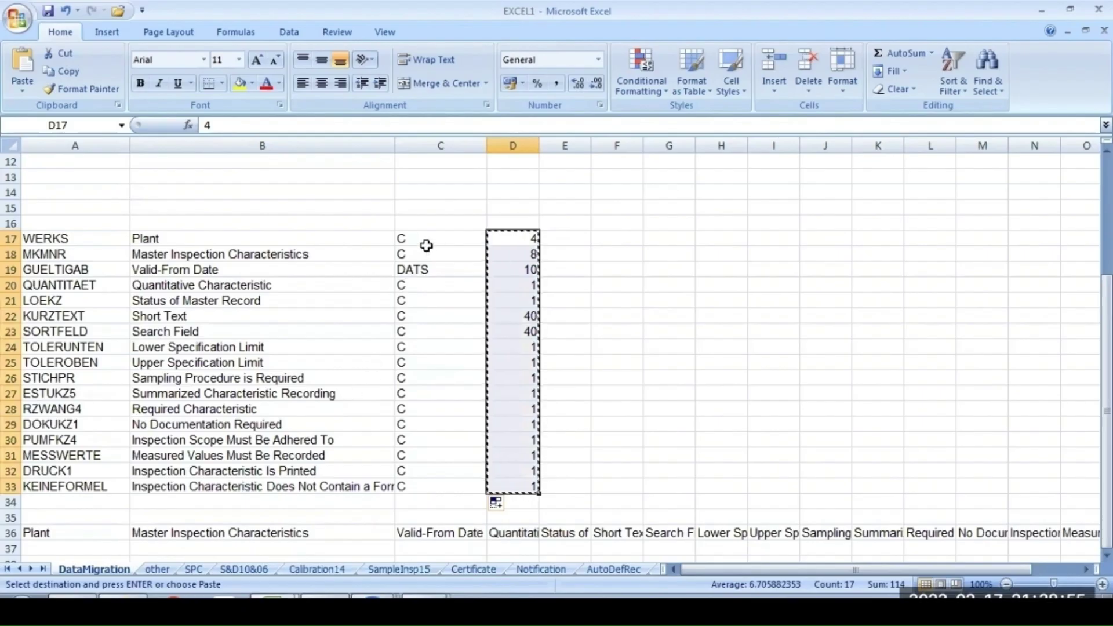
- Copy the data types in Excel cells C17:C33 into the Type column of SAP's SSTEST table, starting at the Plant row
click(426, 246)
key(shift+Down)
key(shift+Down)
key(shift+Down)
key(shift+Down)
key(shift+Down)
key(shift+Down)
key(shift+Down)
key(shift+Down)
key(shift+Down)
key(shift+Down)
key(shift+Down)
key(shift+Down)
key(shift+Down)
key(shift+Down)
key(shift+Down)
key(shift+Down)
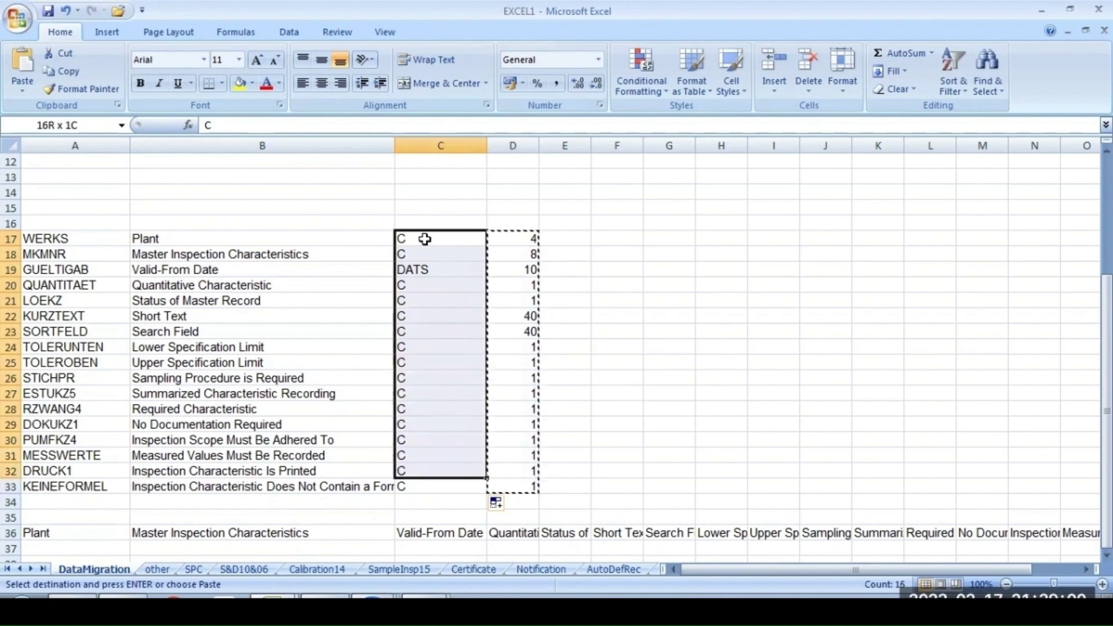
key(ctrl+c)
mouse_move(423, 596)
click(423, 572)
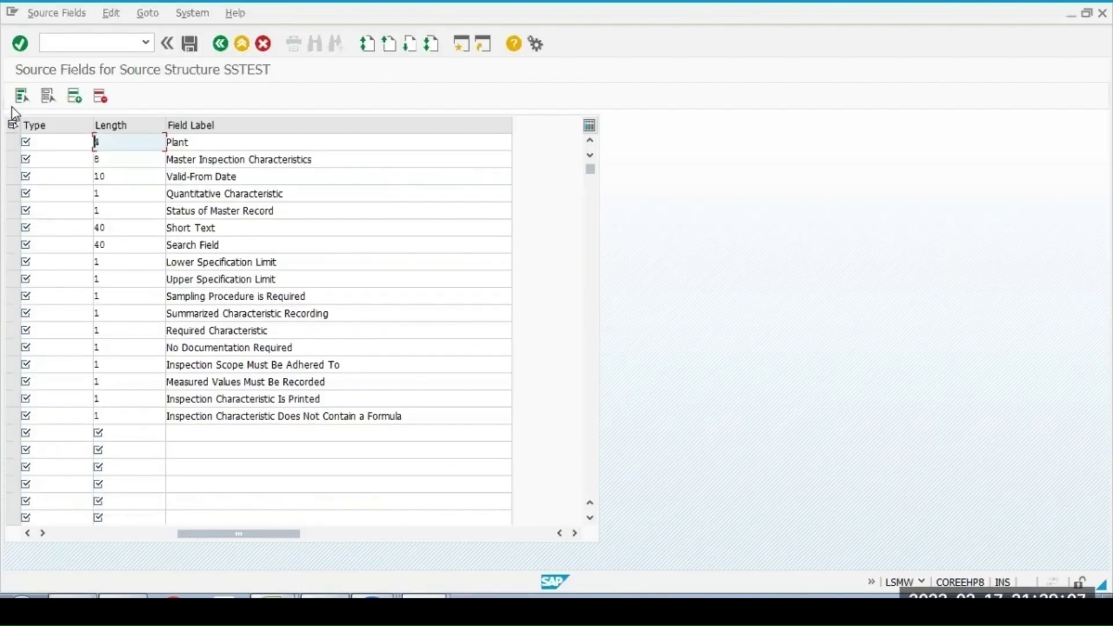
click(41, 145)
key(ctrl+v)
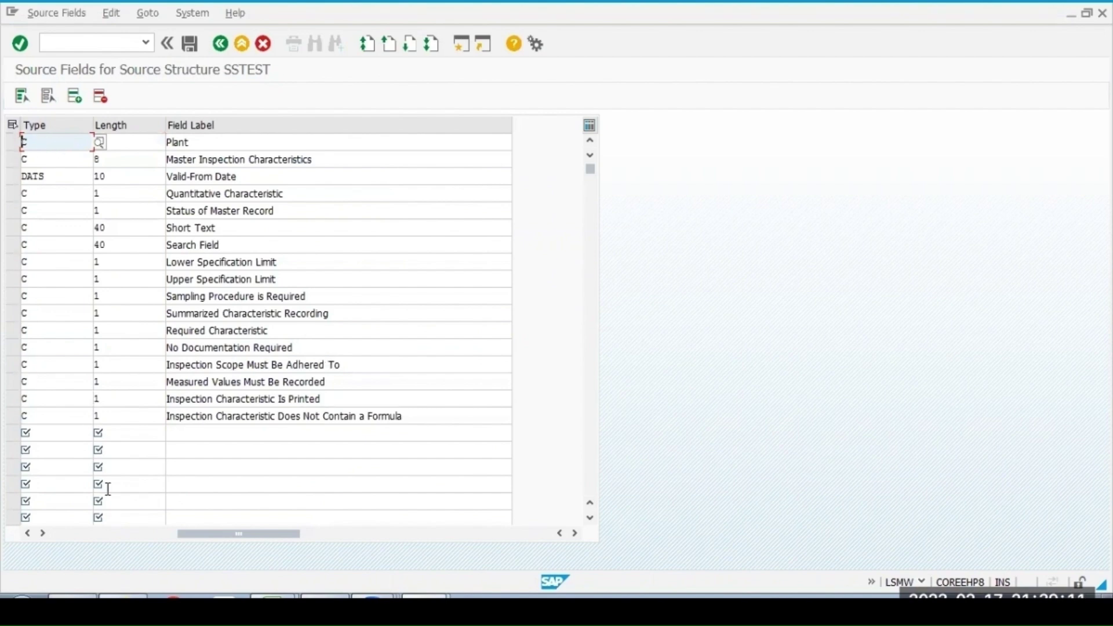
- Set the type of the Valid-From Date field GUELTIGAB to DDMY, choosing from the available field types
click(92, 534)
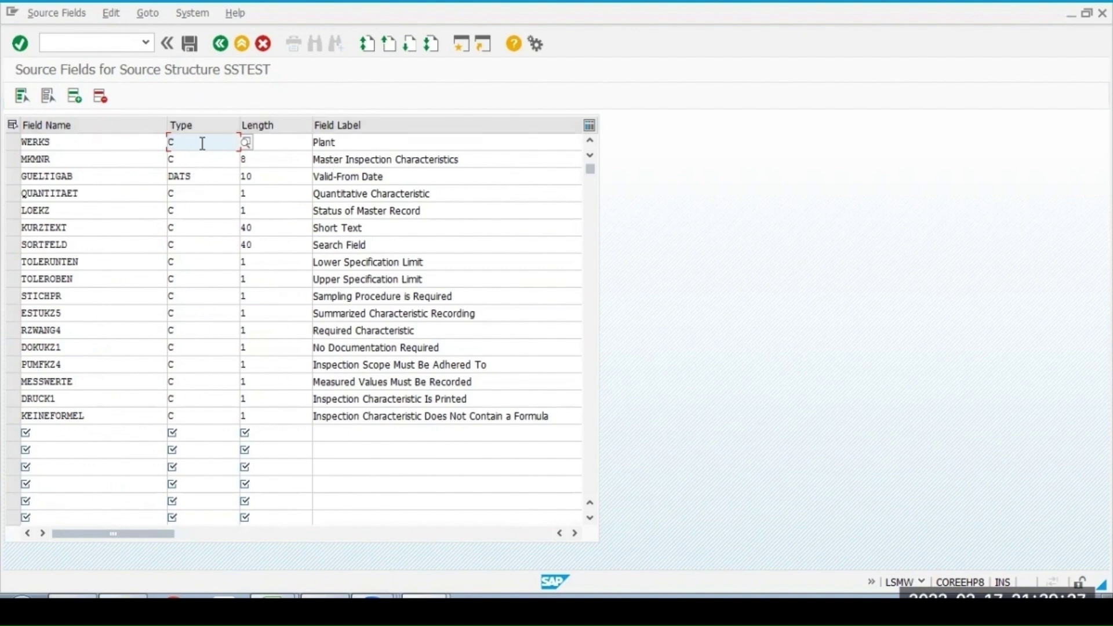
click(246, 142)
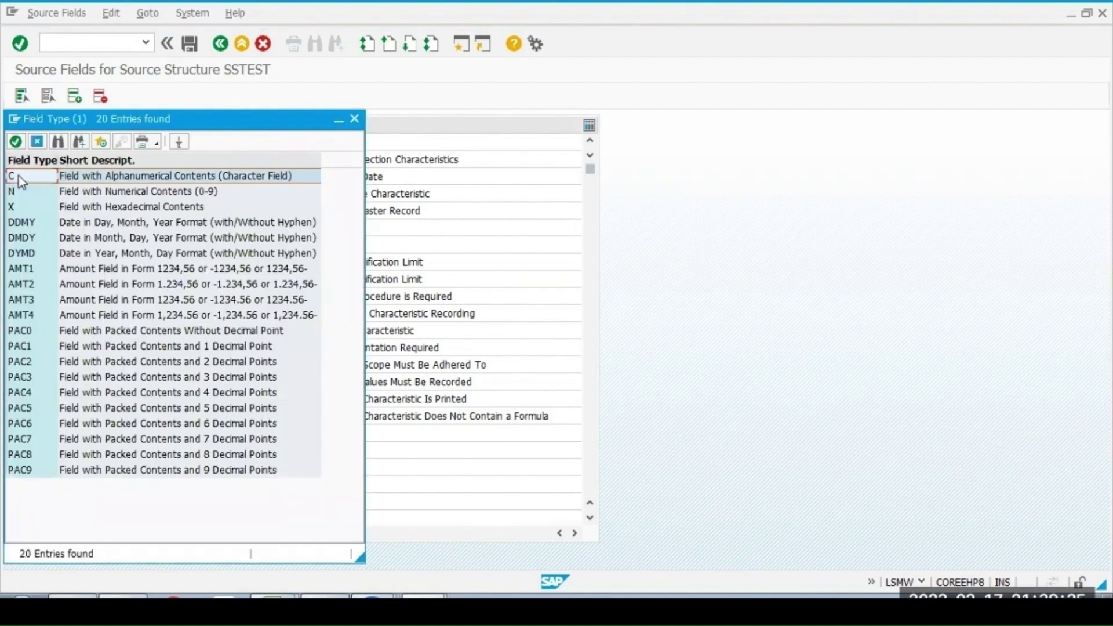
click(359, 120)
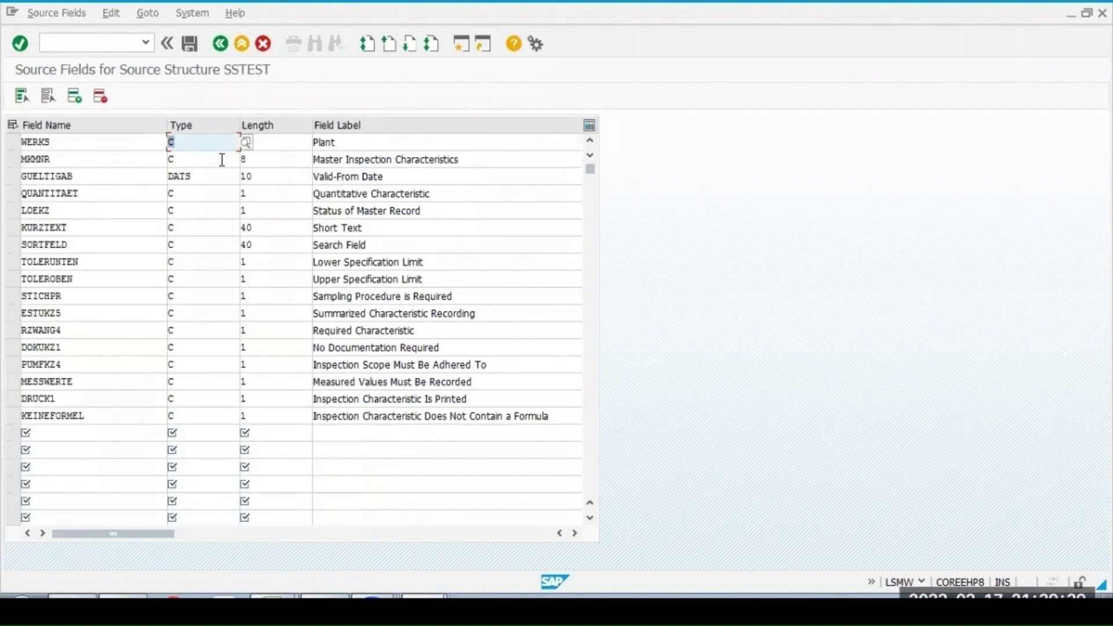
click(190, 176)
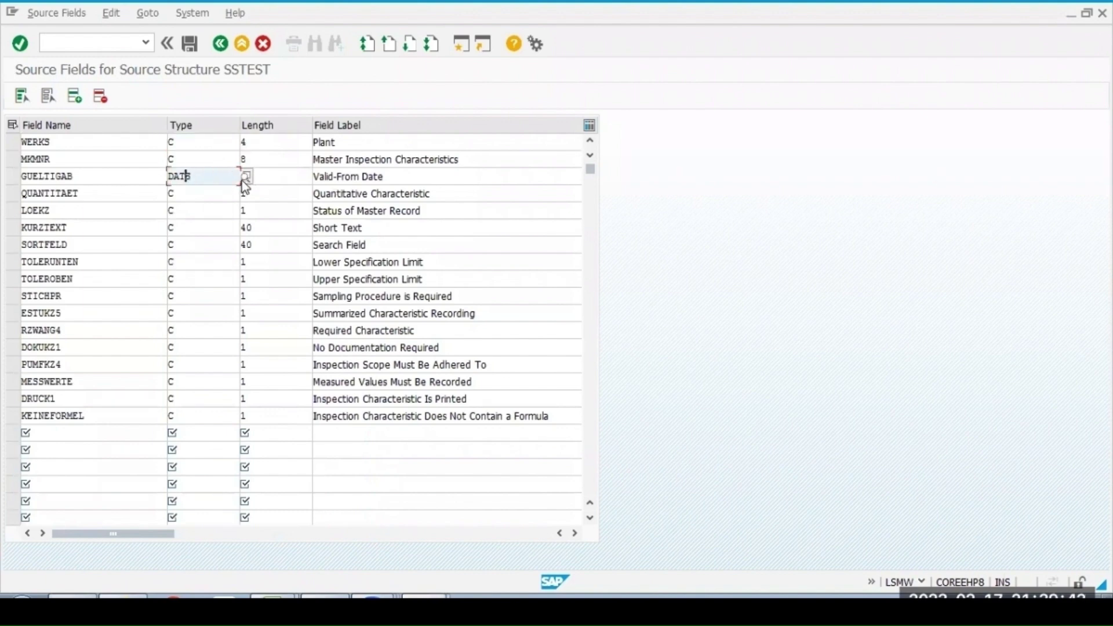
click(245, 178)
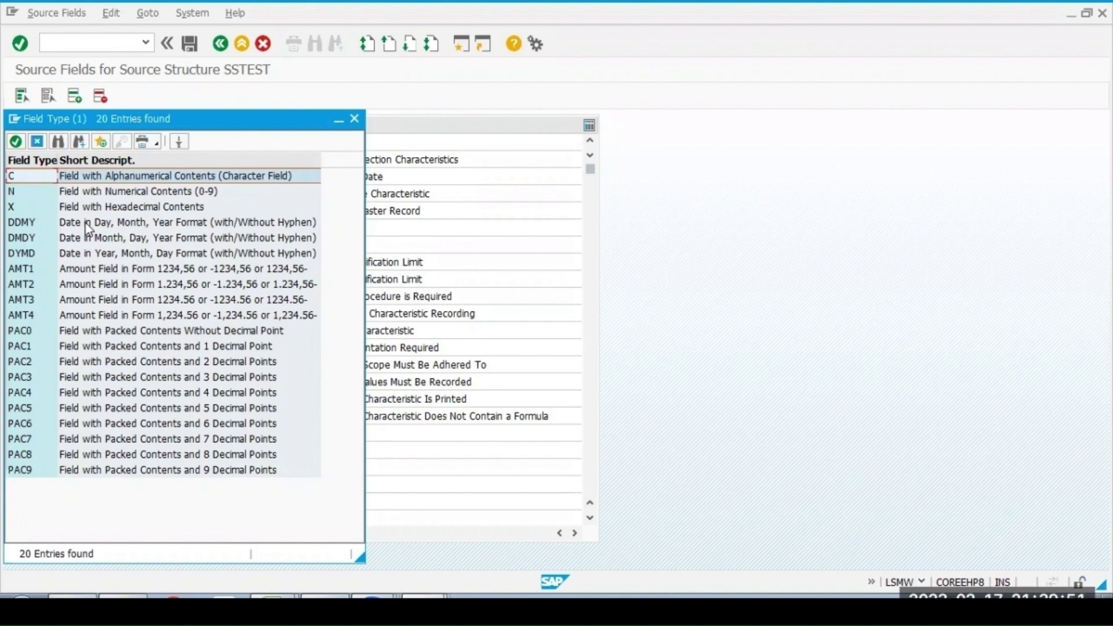
click(121, 224)
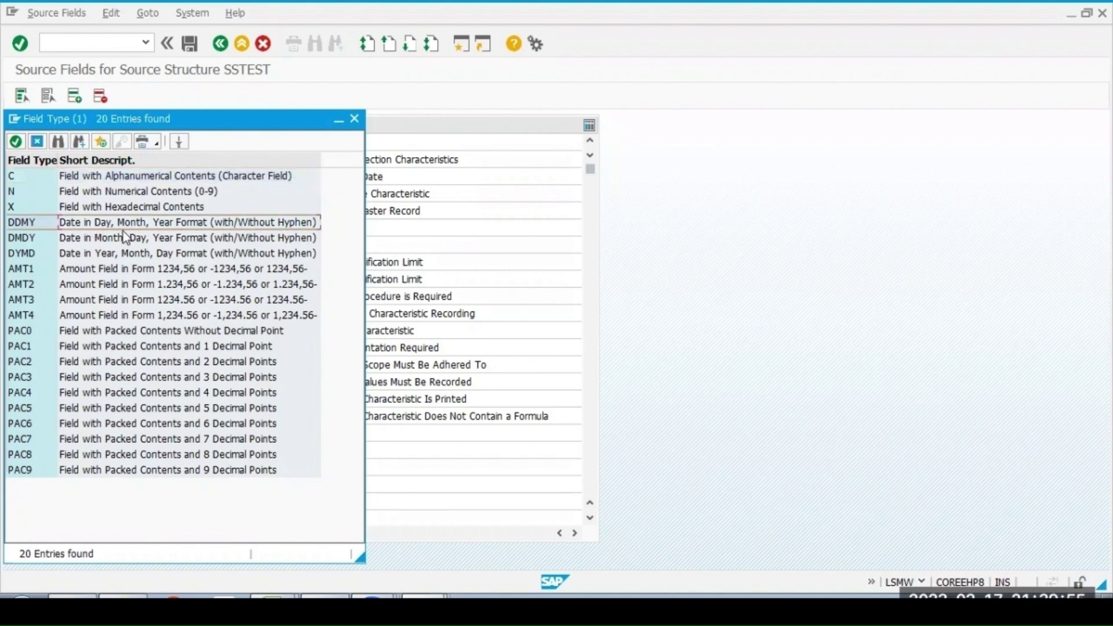
click(22, 220)
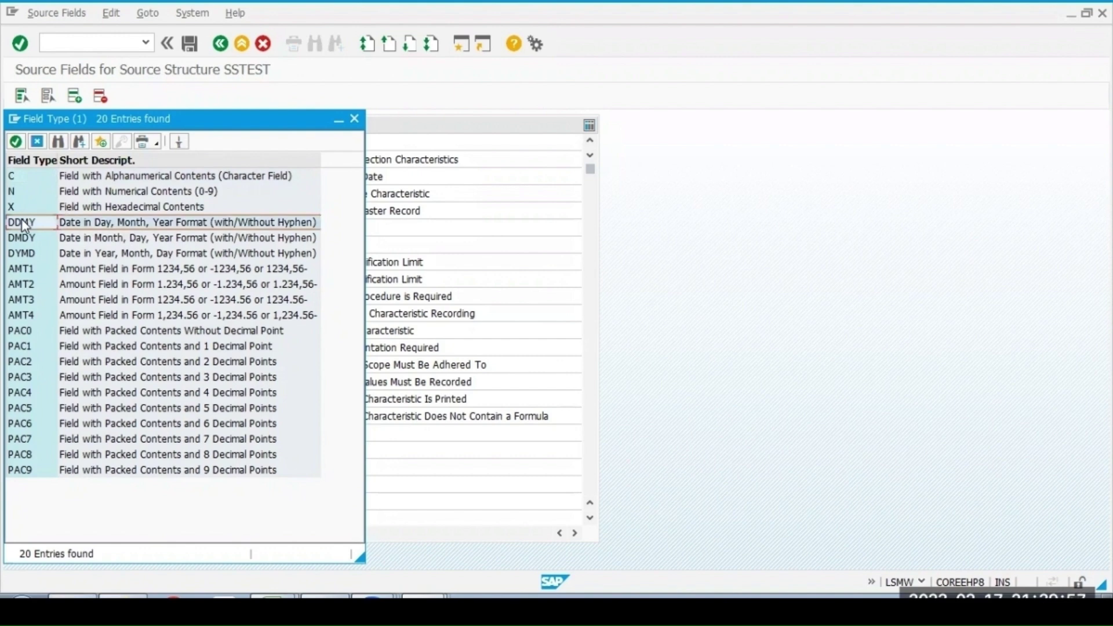
double_click(22, 220)
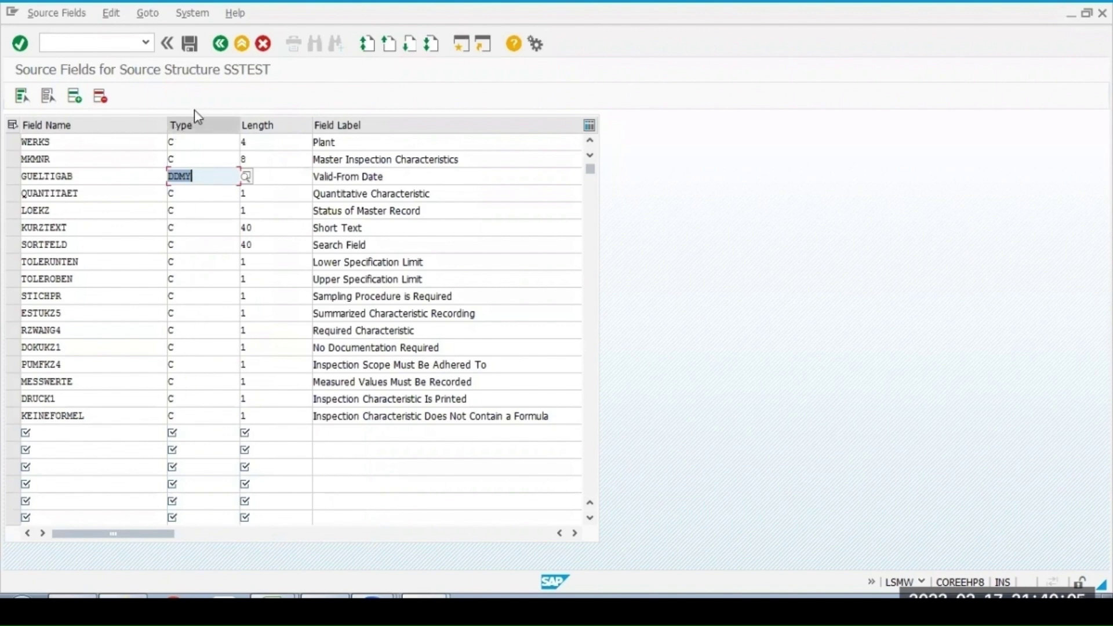
- Save the source fields of structure SSTEST and return to the LSMW process step list
click(192, 47)
key(F3)
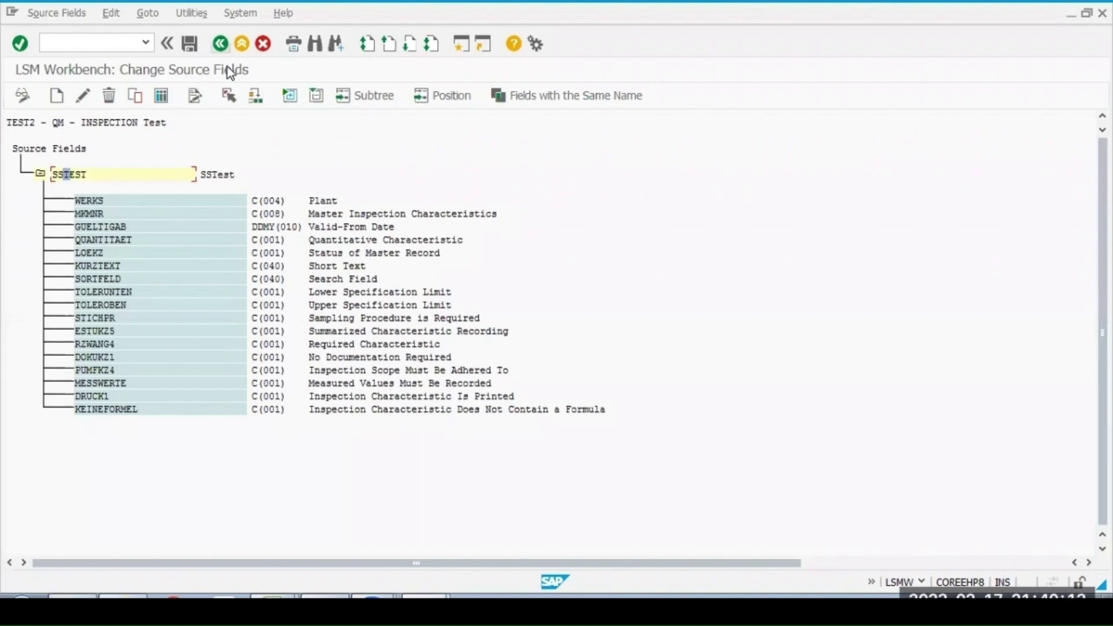
click(192, 44)
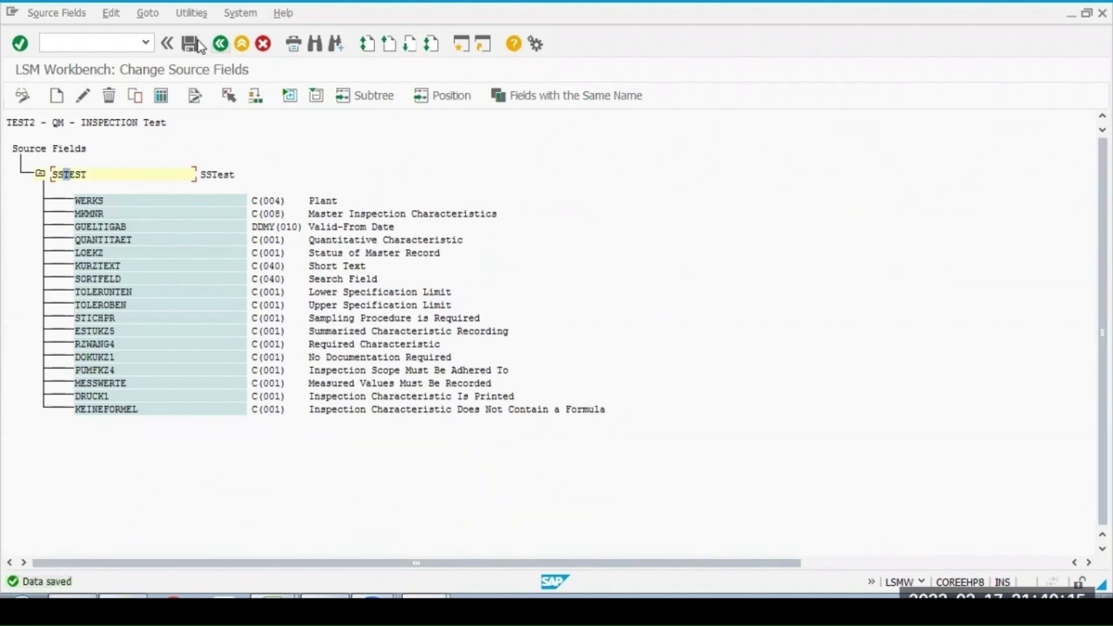
key(F3)
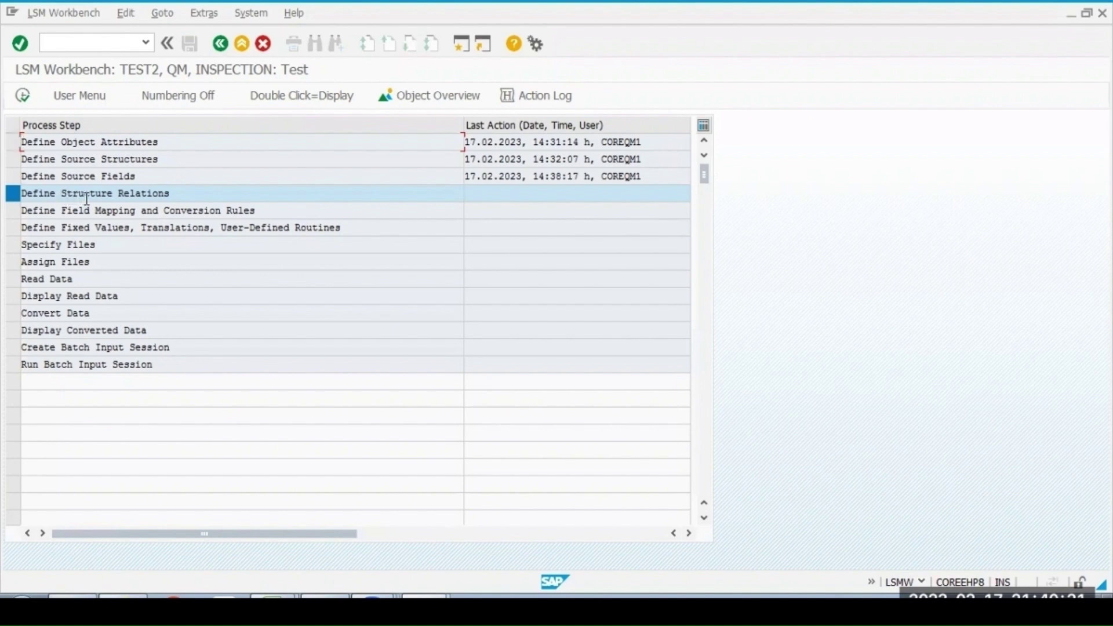
- In Define Structure Relations, try to create a relationship for target structure TEST1, save the structure relations and return to the process steps
click(21, 103)
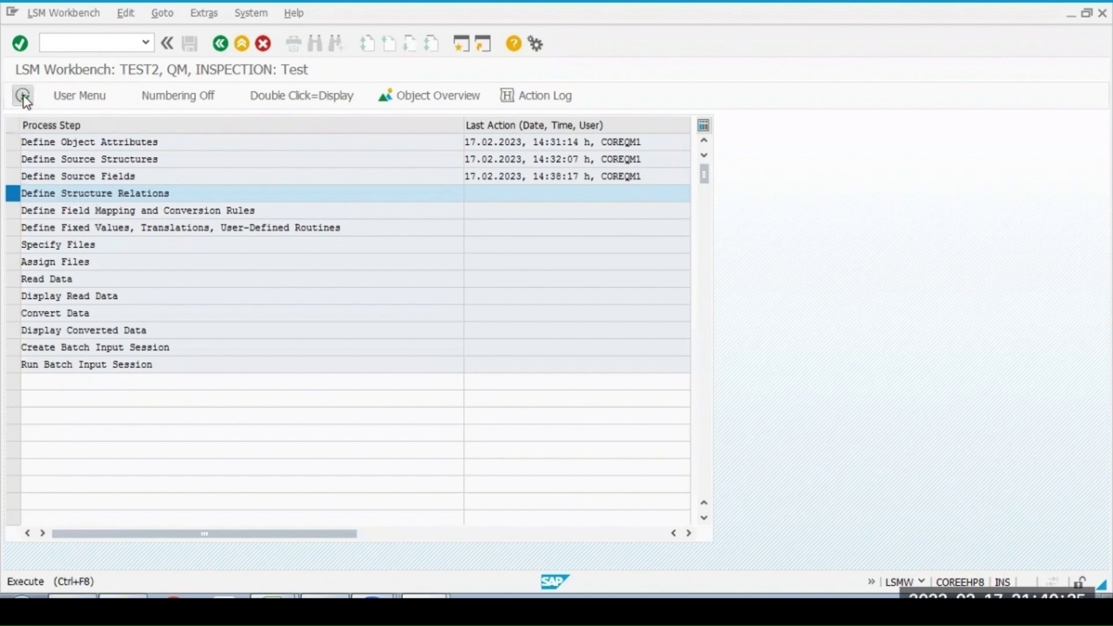
click(23, 98)
click(68, 165)
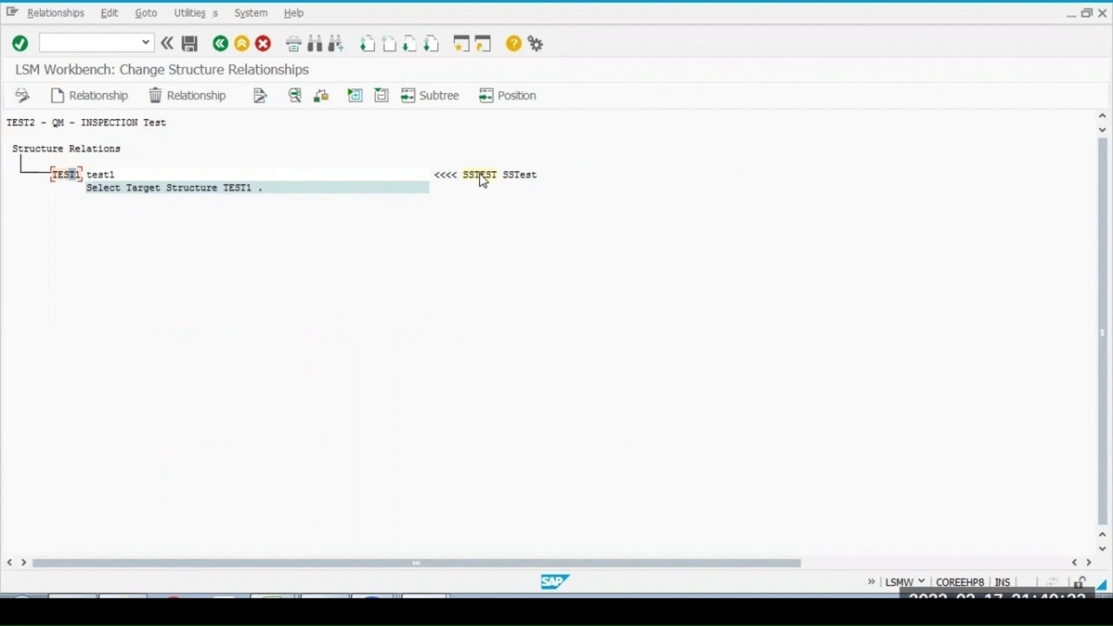
click(113, 100)
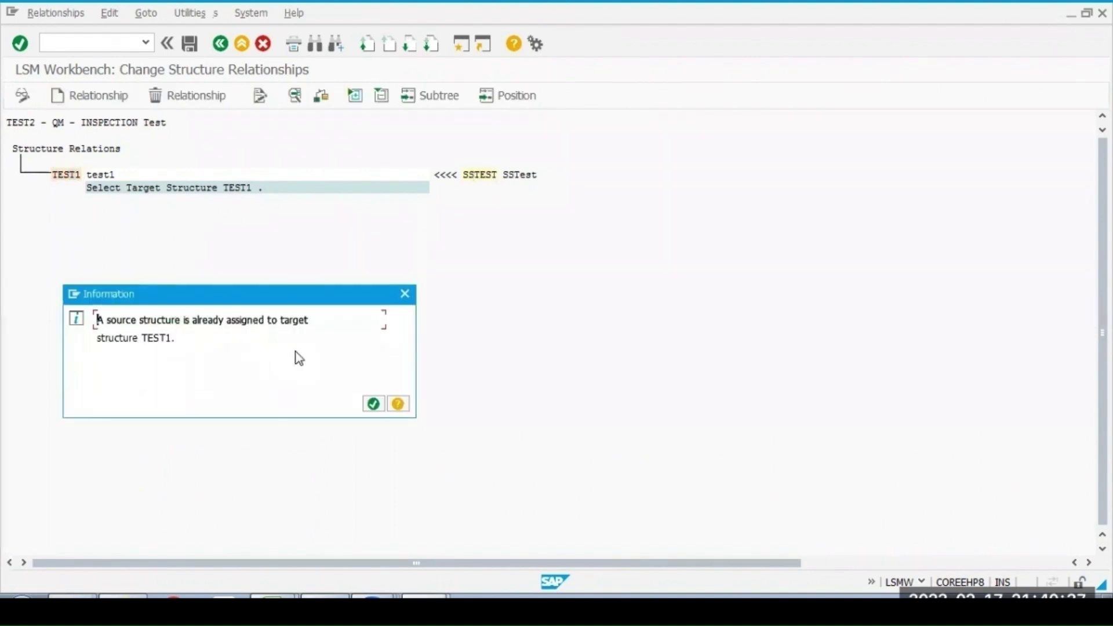
click(371, 404)
click(187, 48)
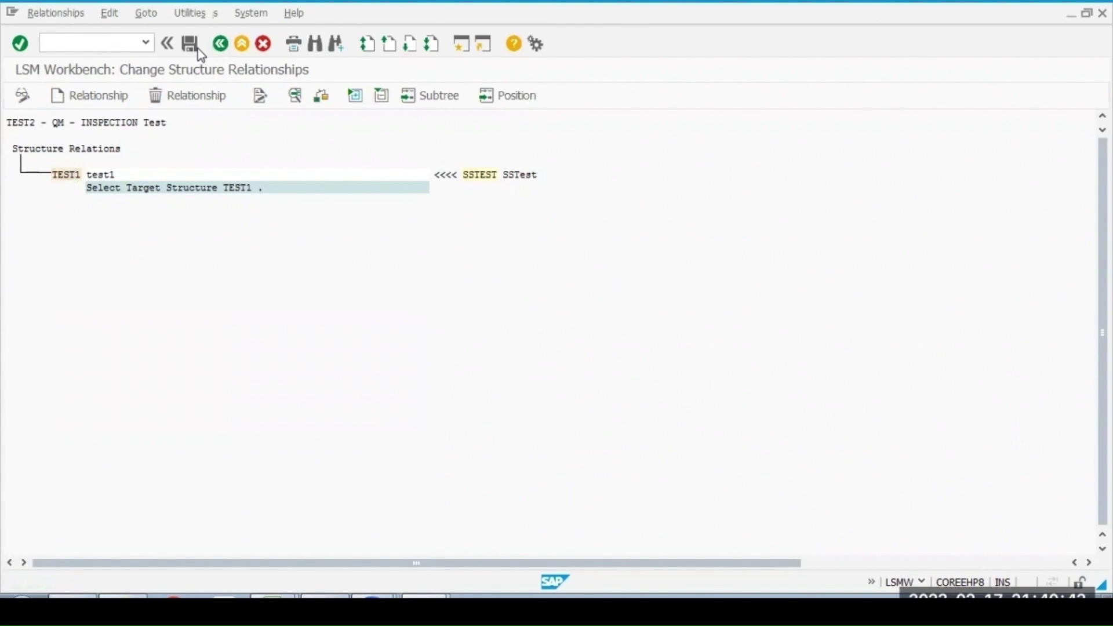
key(F3)
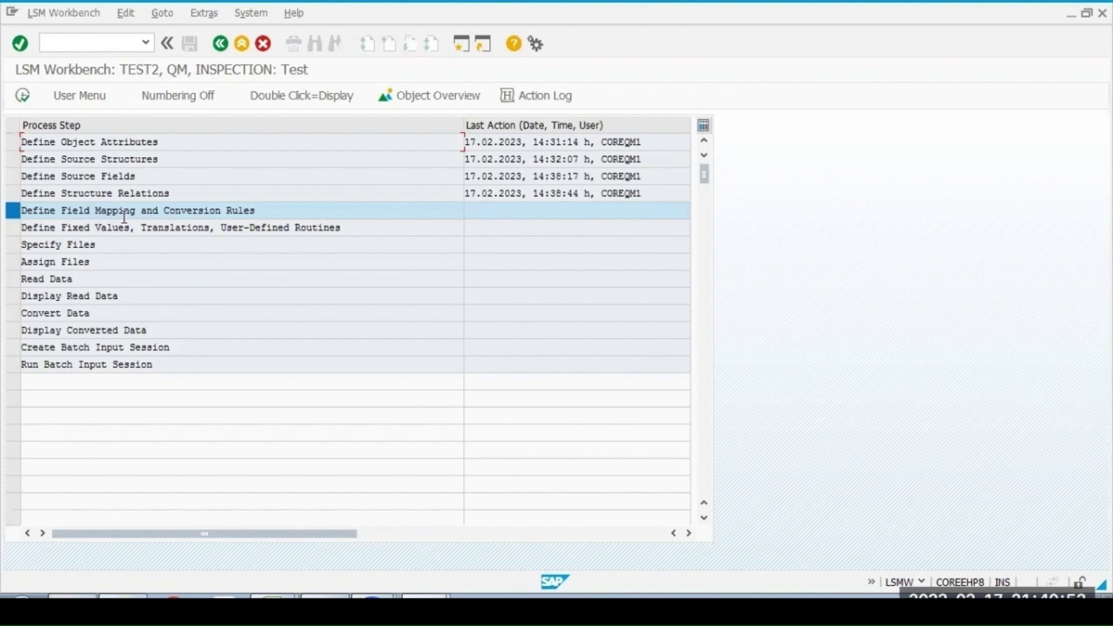
- Auto-map TEST1's target fields to the same-named source fields using the DDMMYYYY date rule, then save the mapping and return to the process steps
click(23, 96)
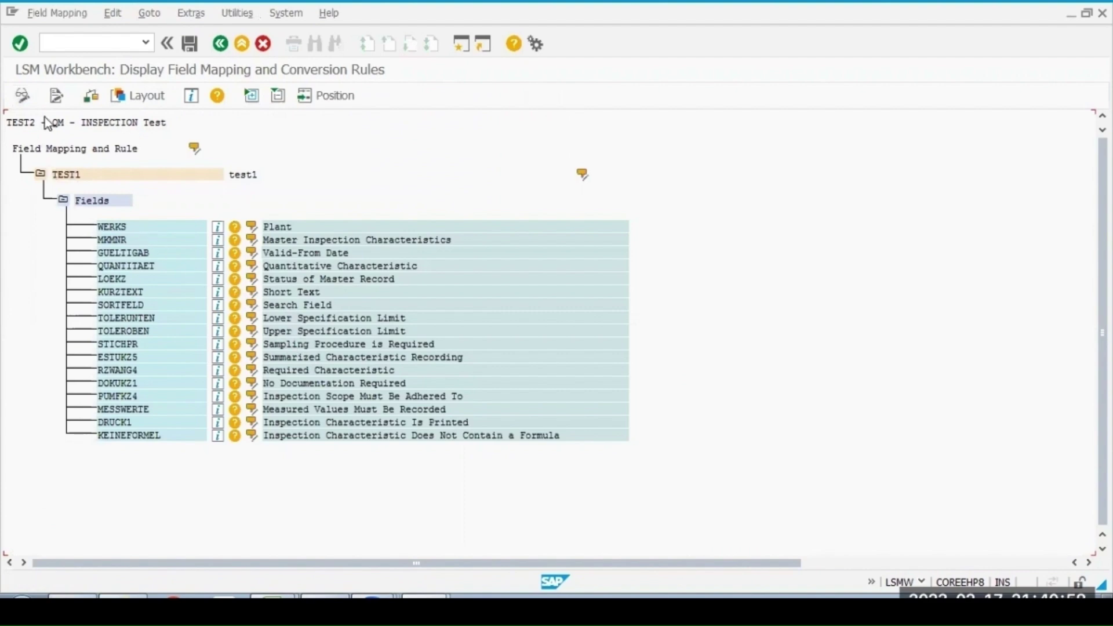
click(23, 96)
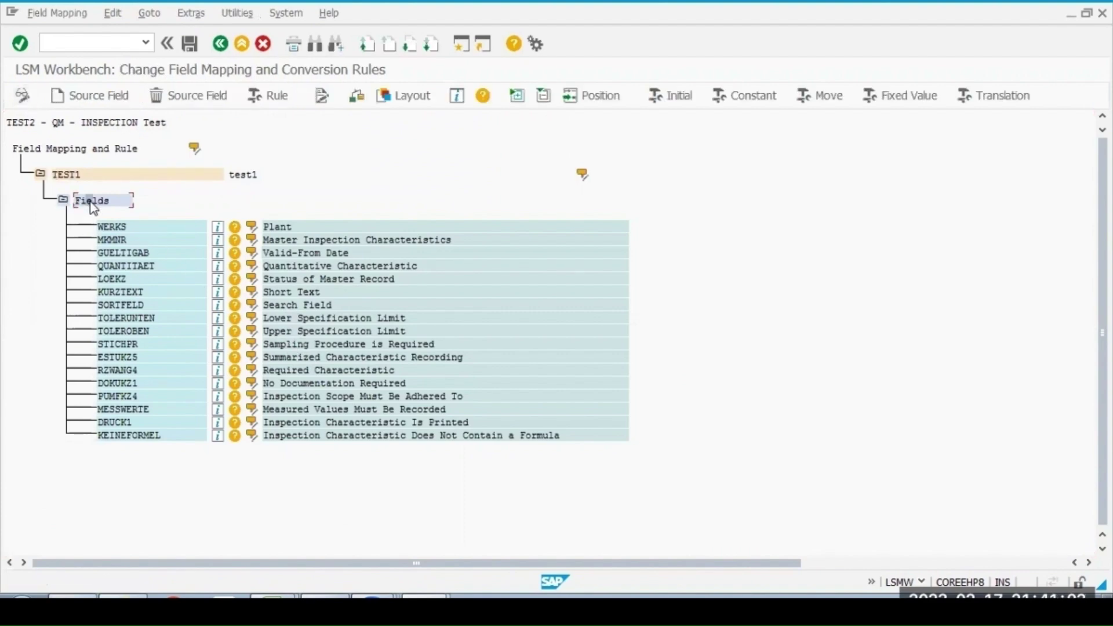
click(187, 15)
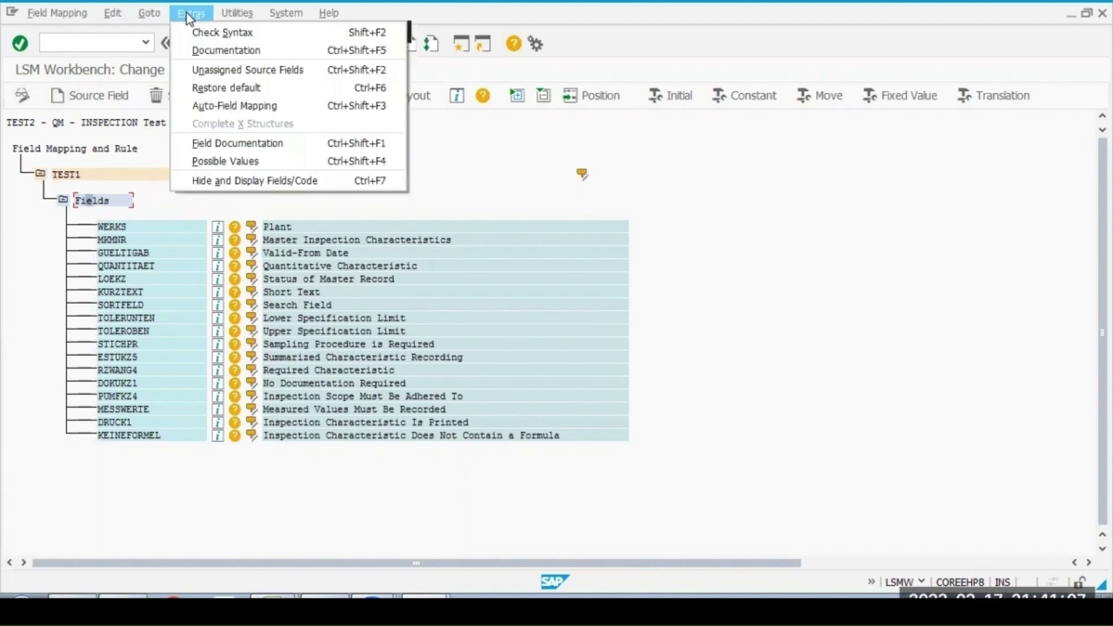
click(215, 106)
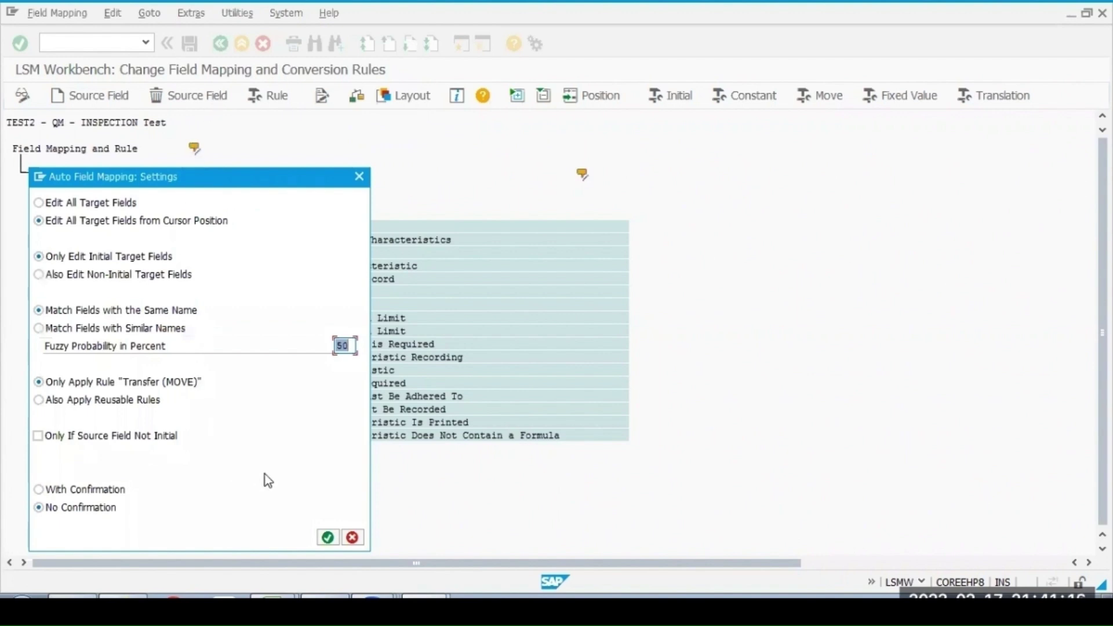
click(324, 538)
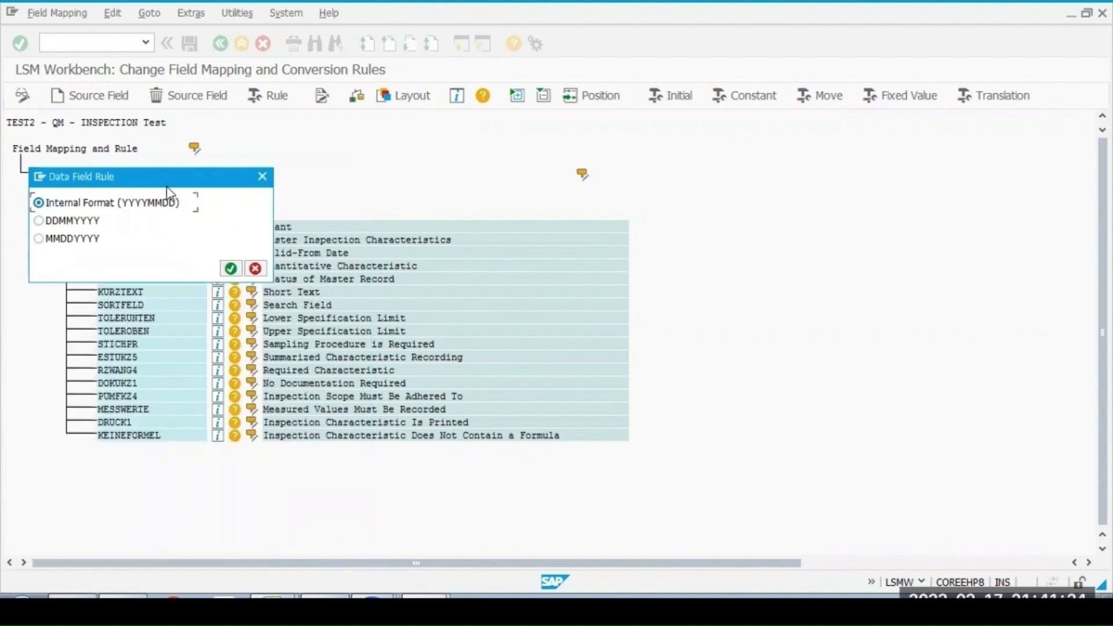
click(46, 225)
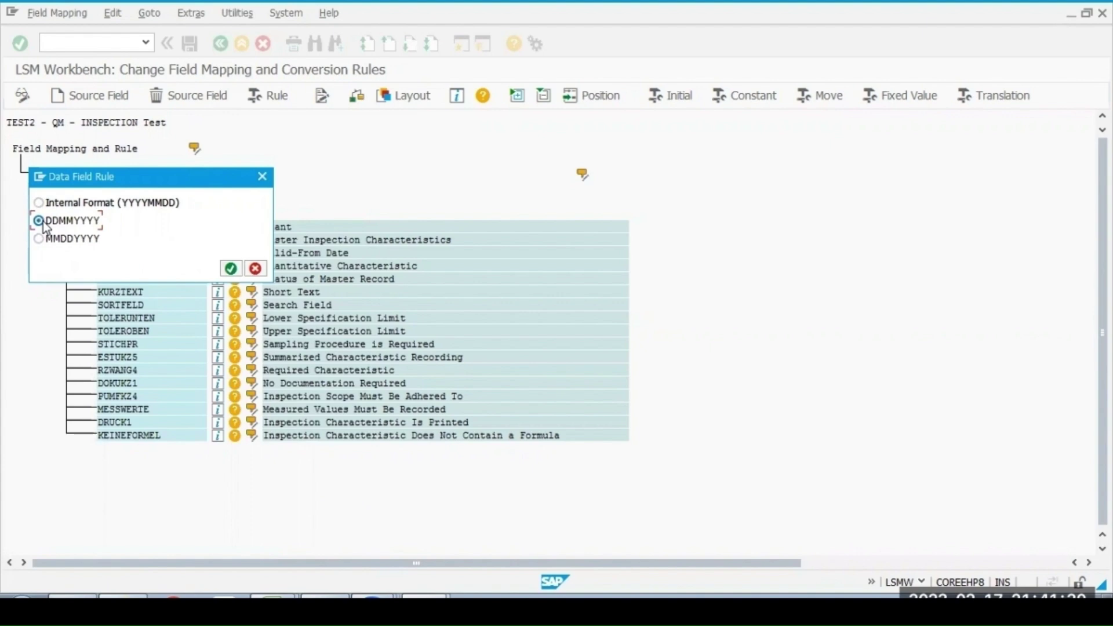
click(231, 269)
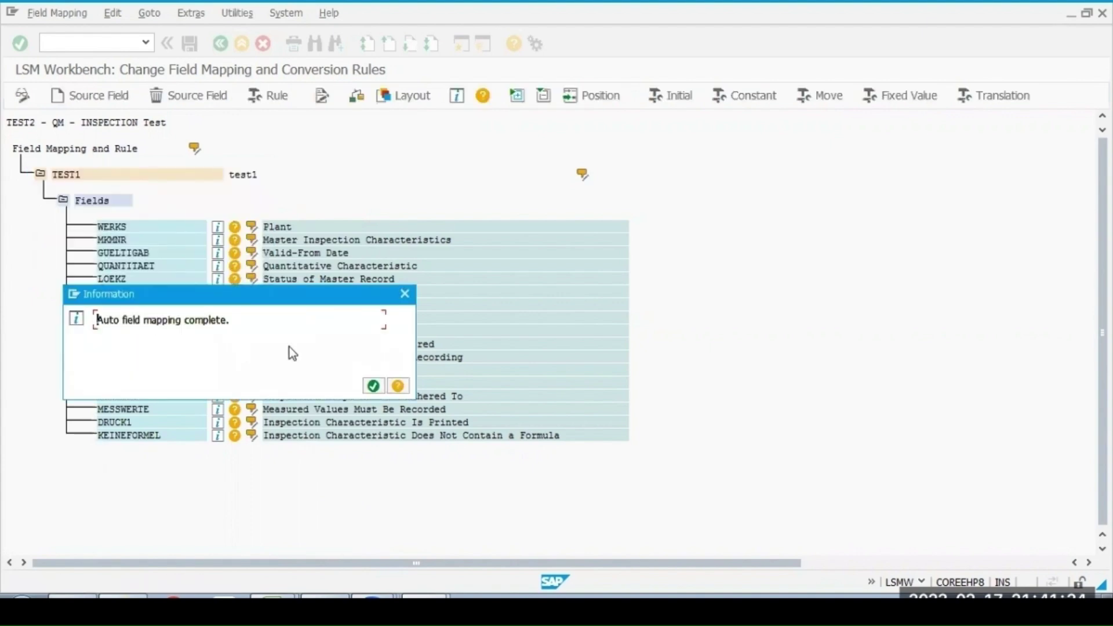
click(374, 385)
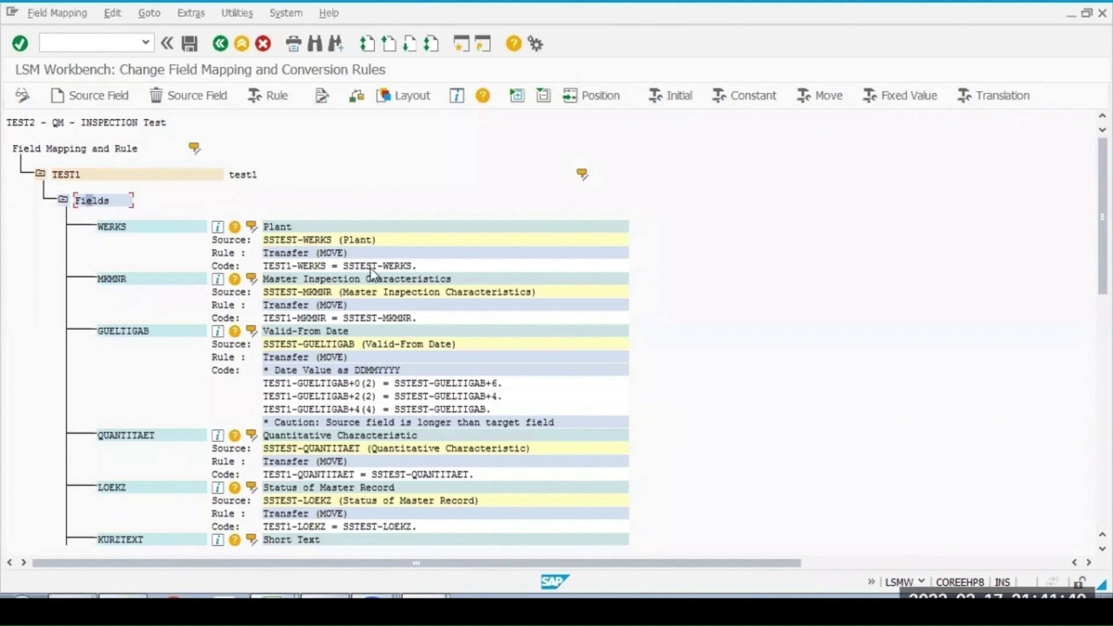
click(189, 45)
key(F3)
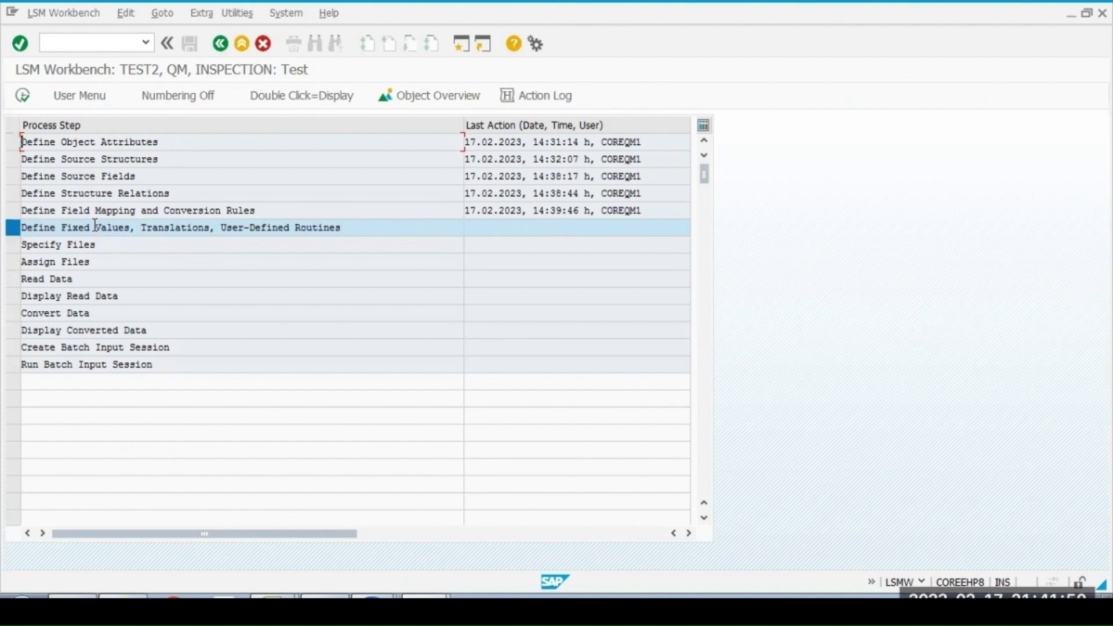
- Select the Specify Files process step, switch to the Excel workbook and enter plant 1100 in cells A37 and A38
click(13, 246)
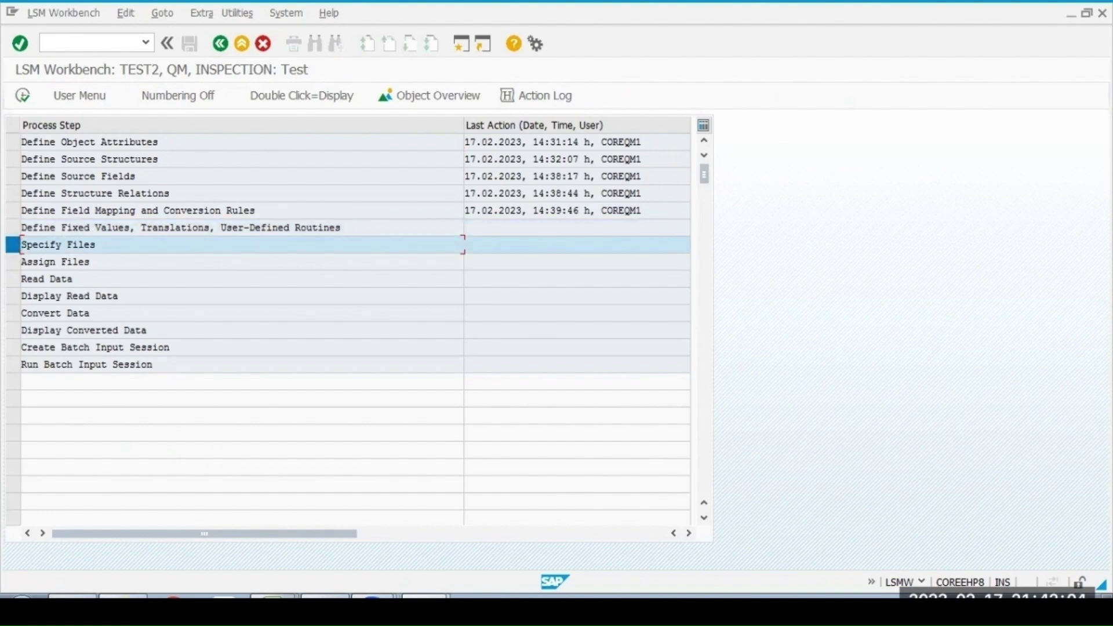
click(275, 595)
click(276, 558)
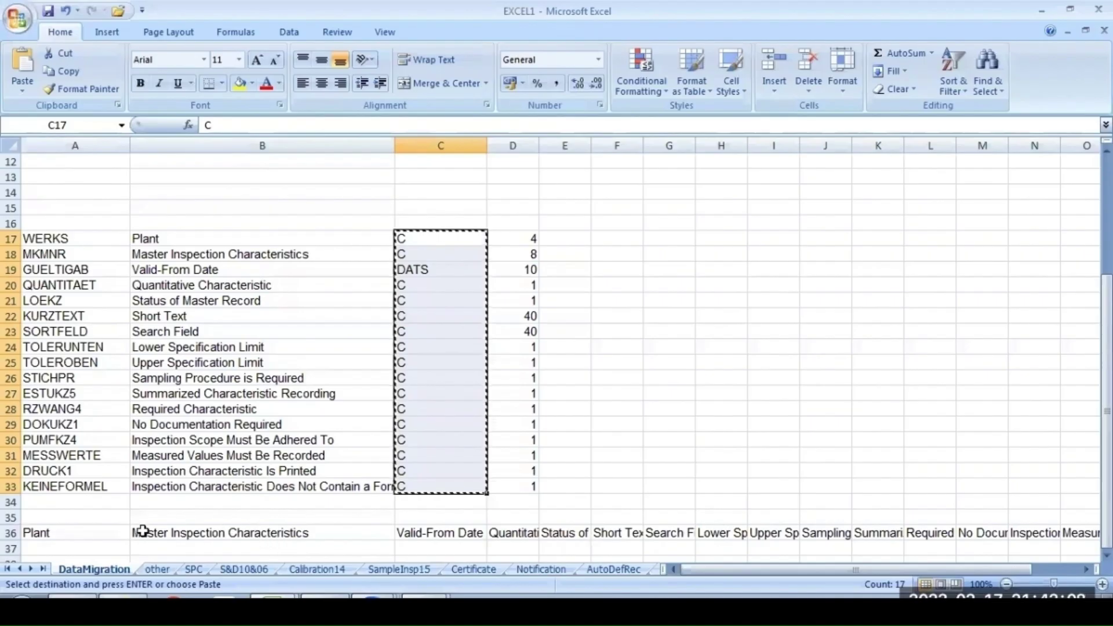
click(67, 546)
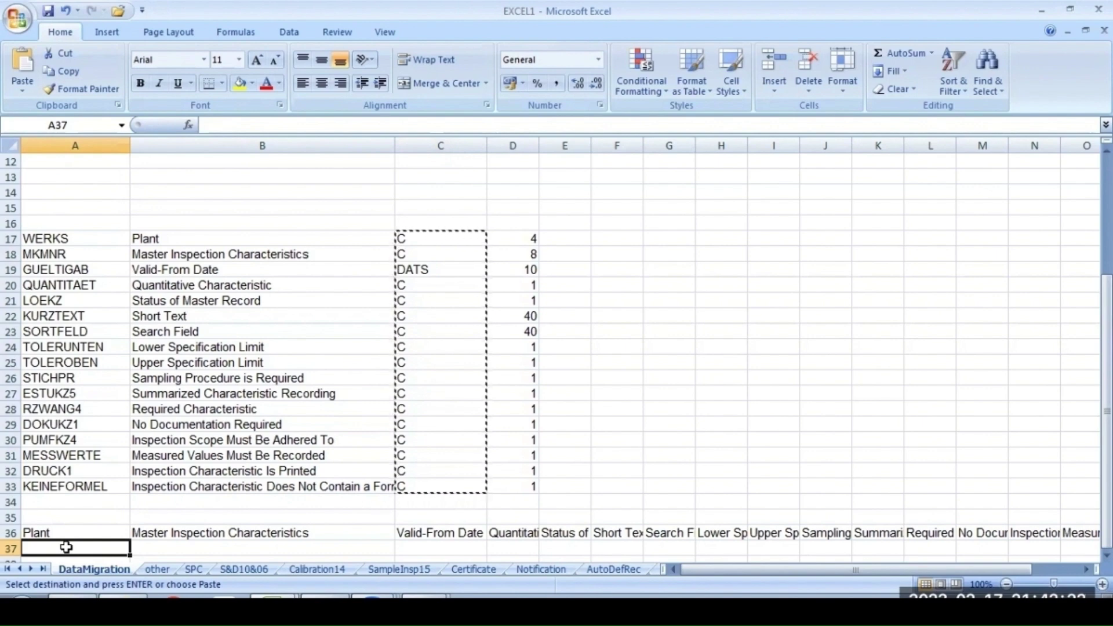
text(1100)
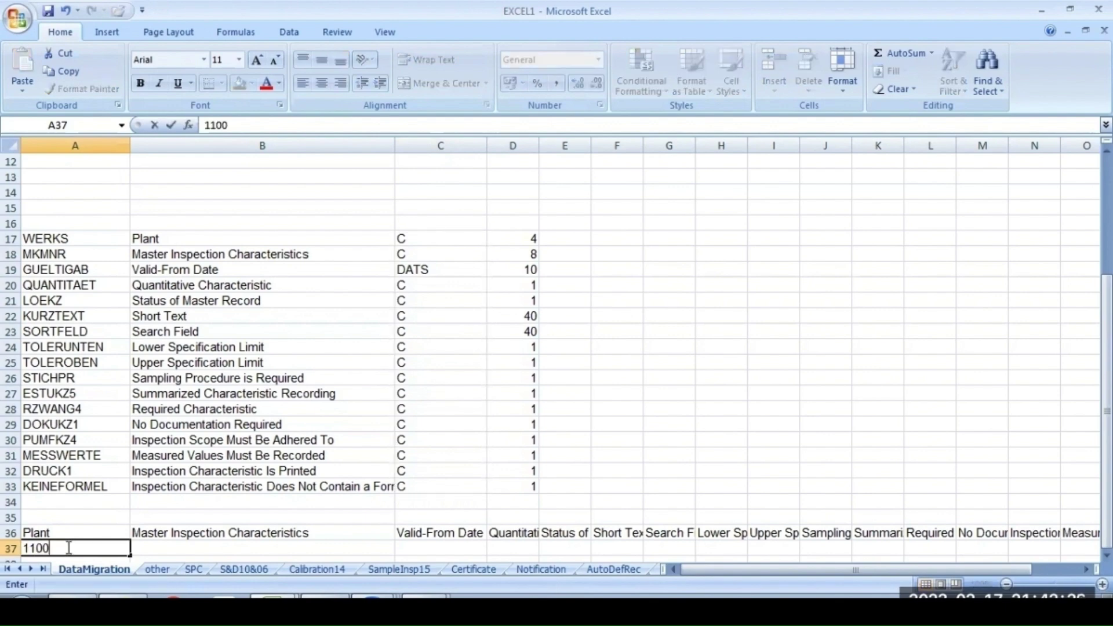
key(Return)
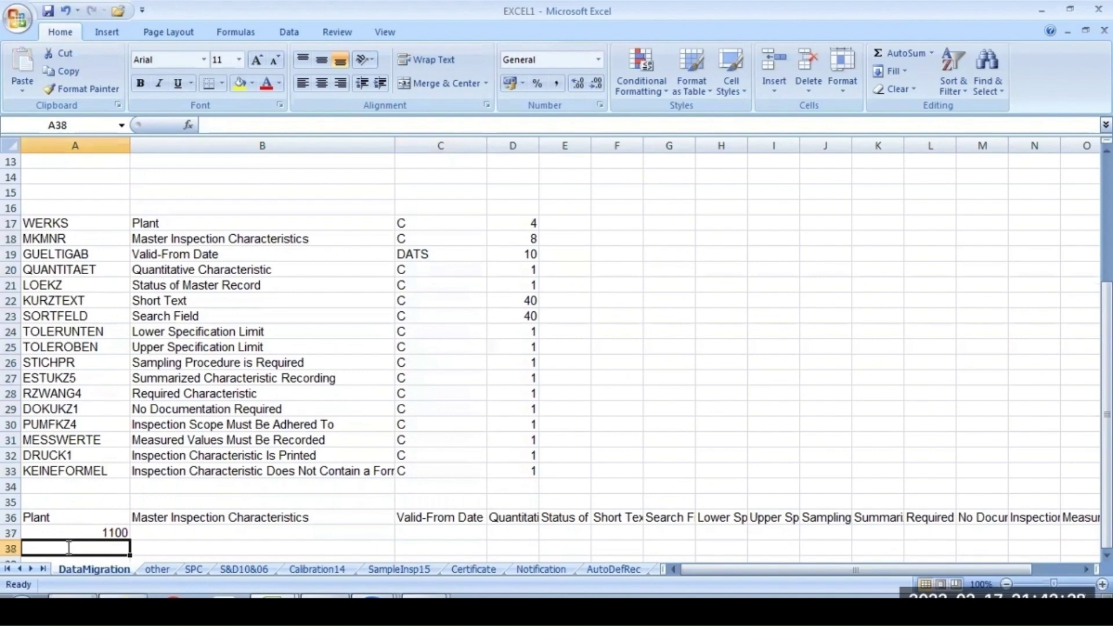
text(1100)
key(Up)
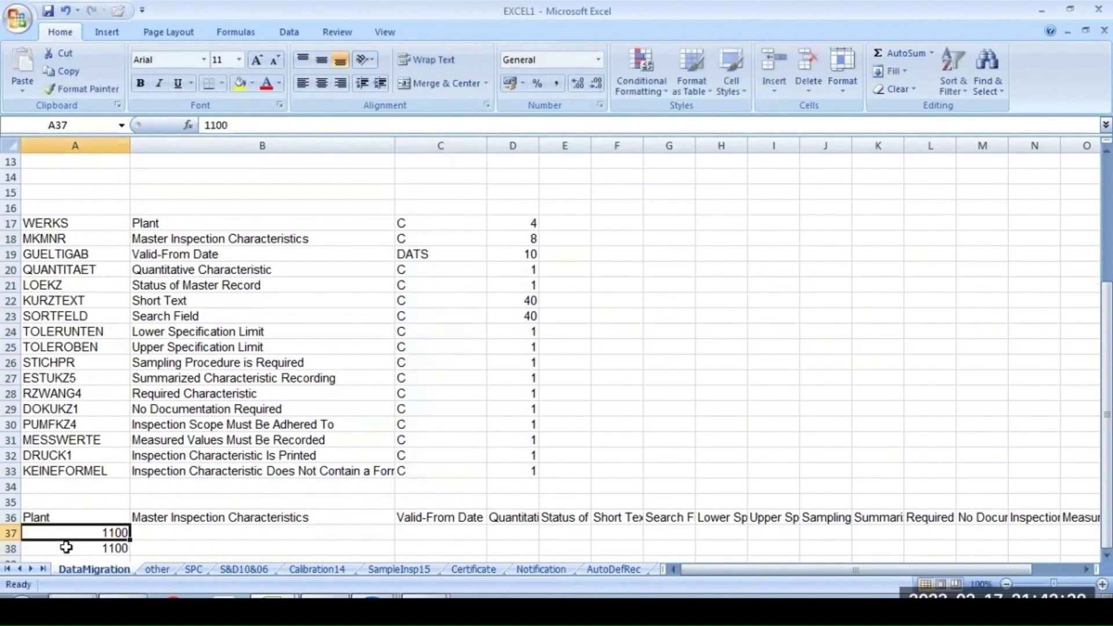
- Enter the master inspection characteristics test1 in cell B37 and test2 in cell B38
key(Right)
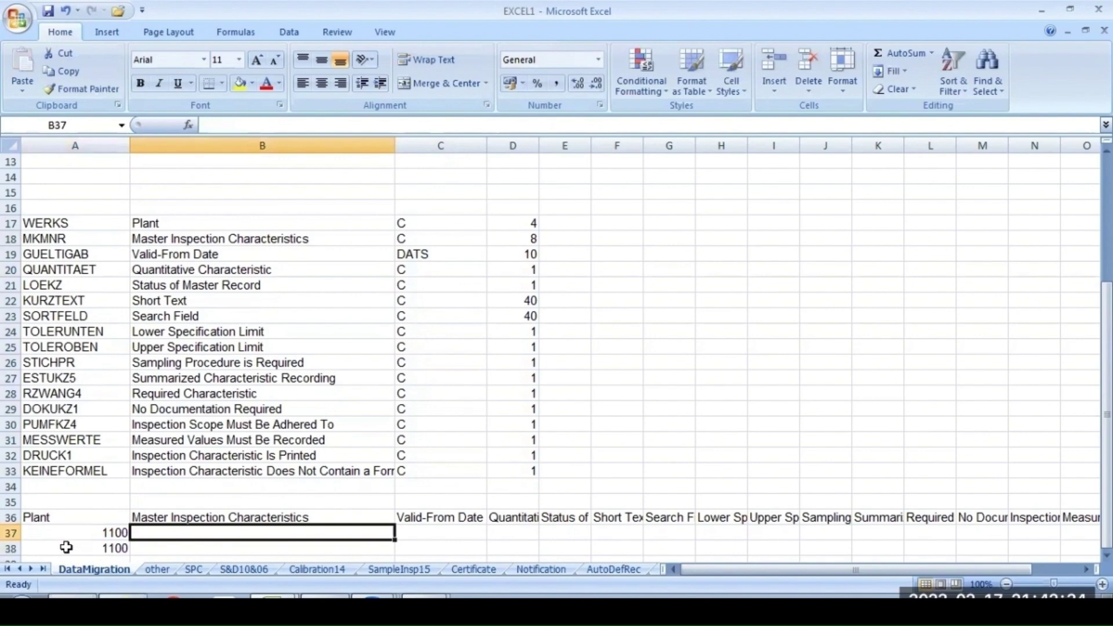
text(test1)
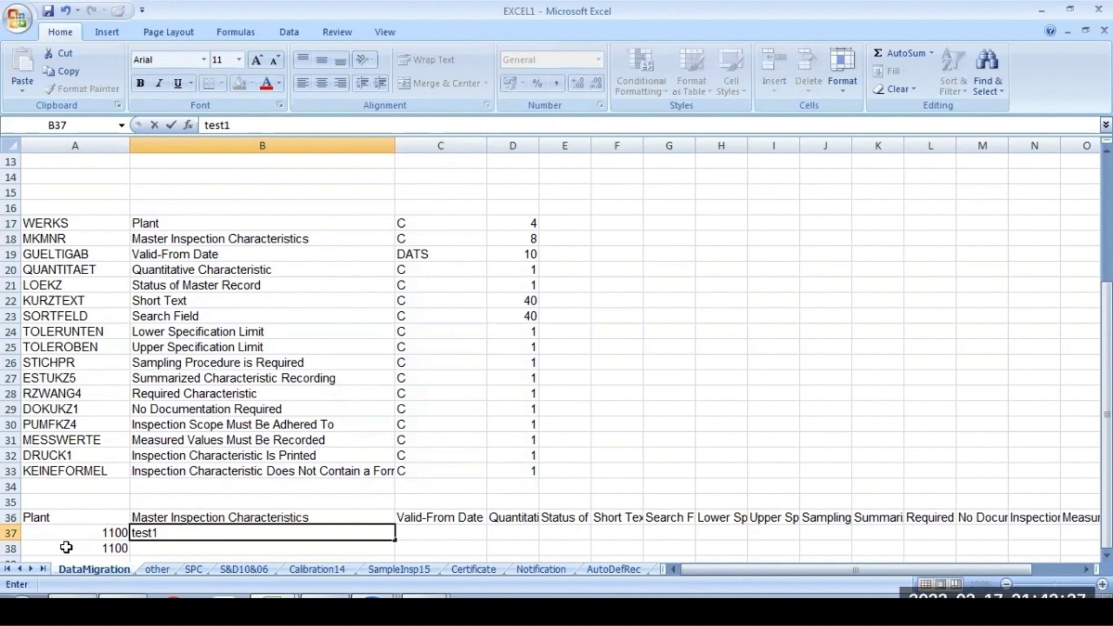
key(Return)
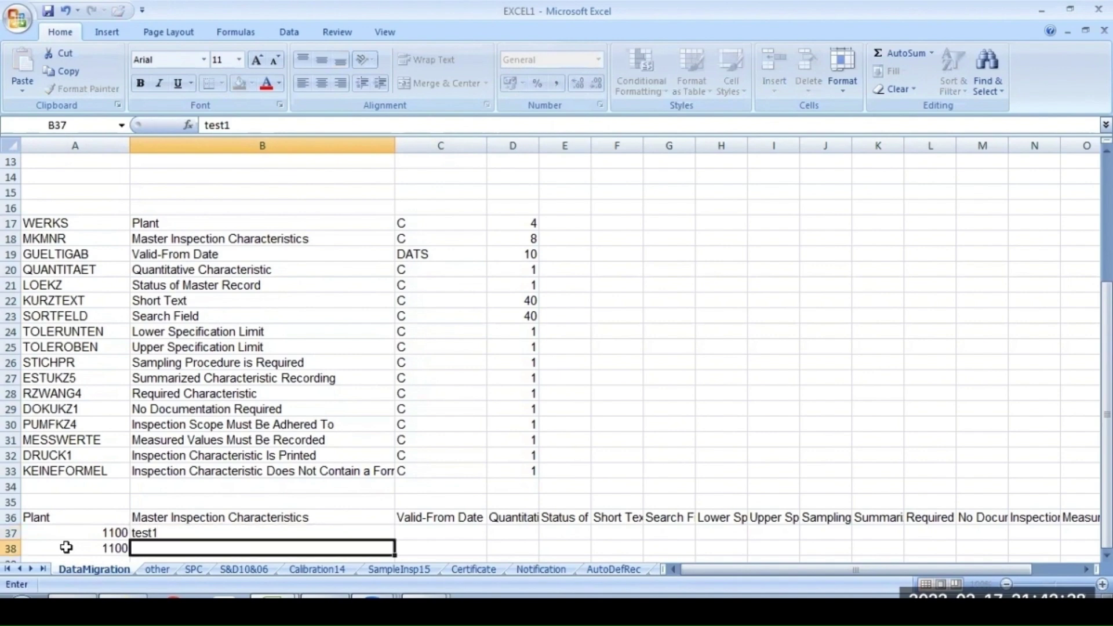
text(test2)
- Enter the valid-from date 02/17/2023 in cells C37 and C38 for test1 and test2
key(Tab)
key(Up)
click(220, 124)
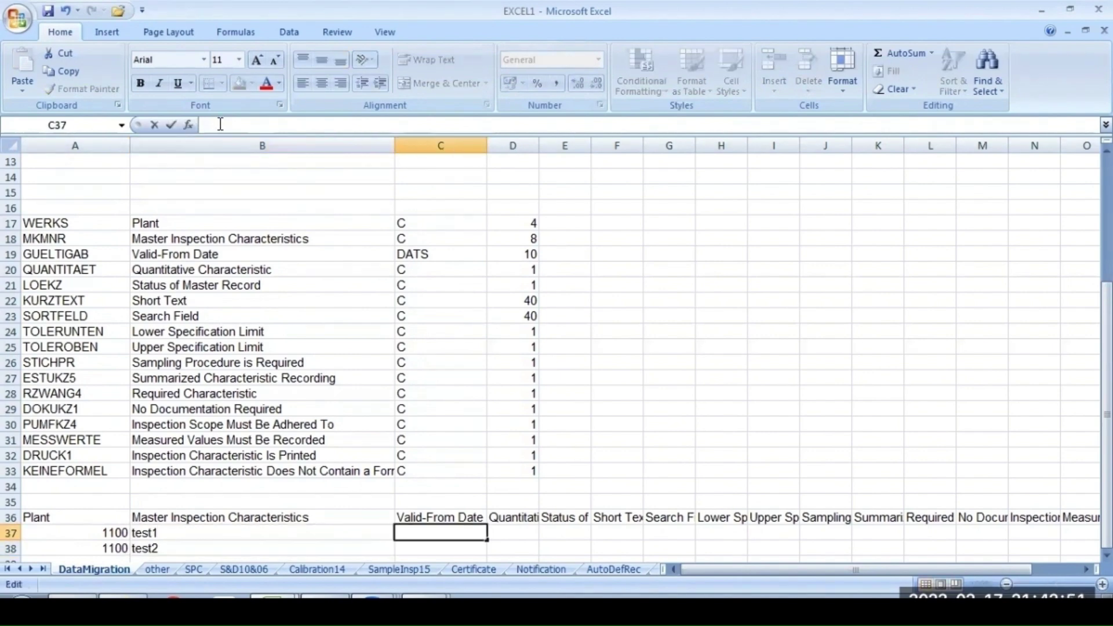
text(02/17)
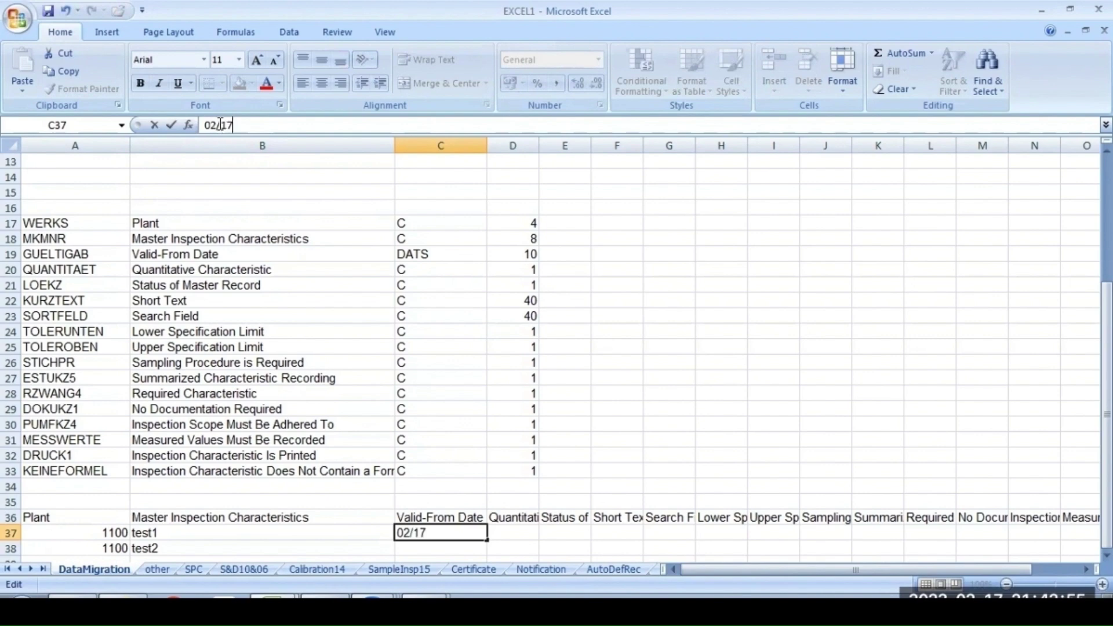
text(/2023)
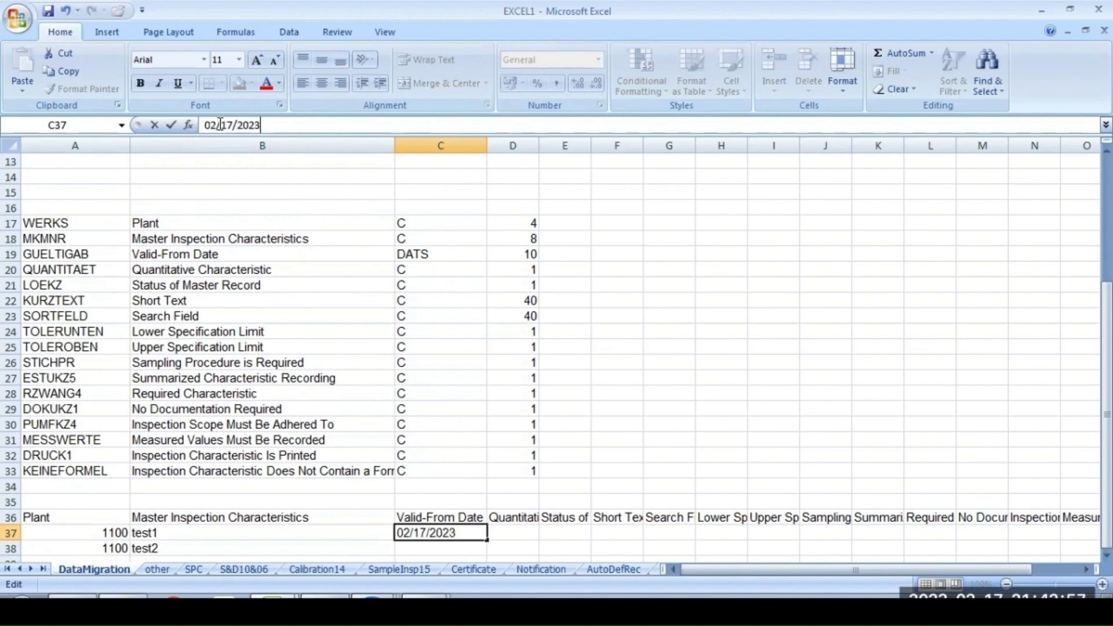
key(Return)
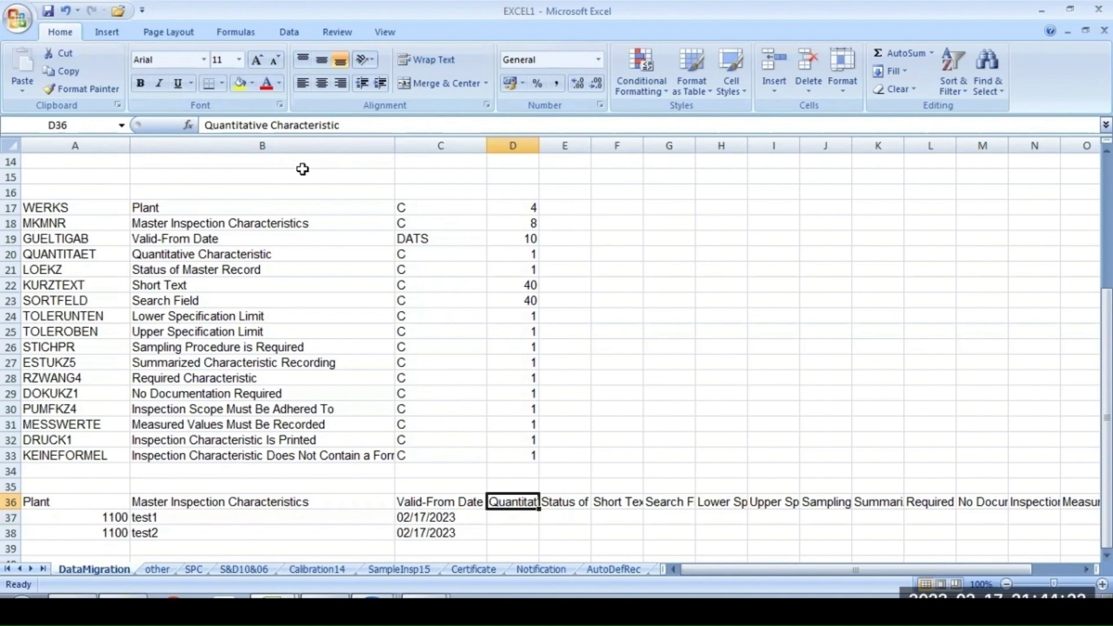
- Mark both characteristics as quantitative with X in cells D37 and D38
key(Down)
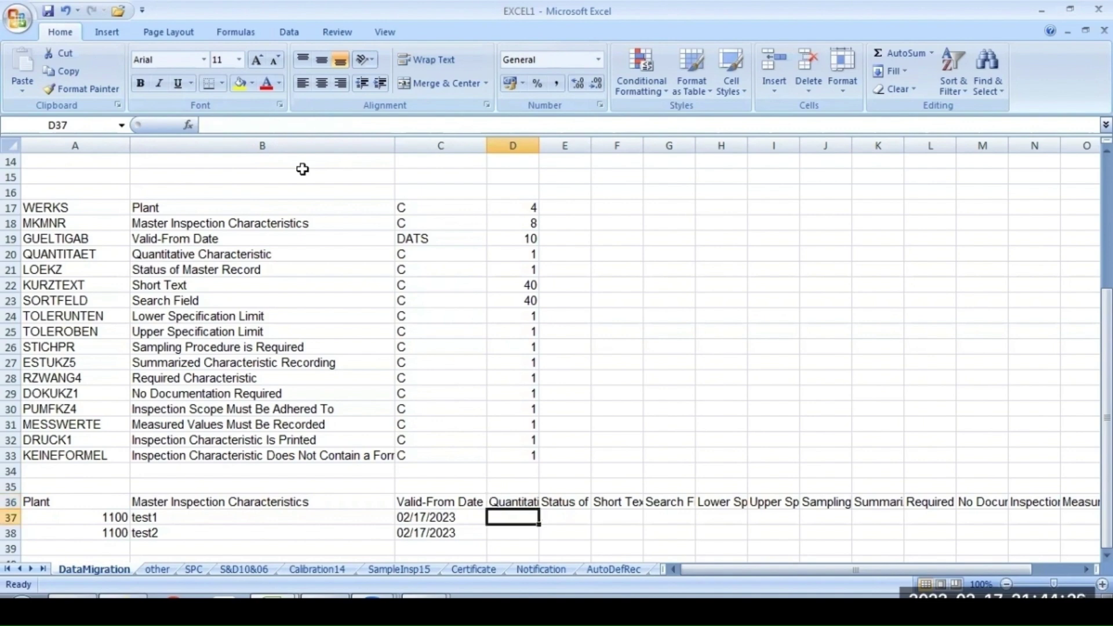
text(X)
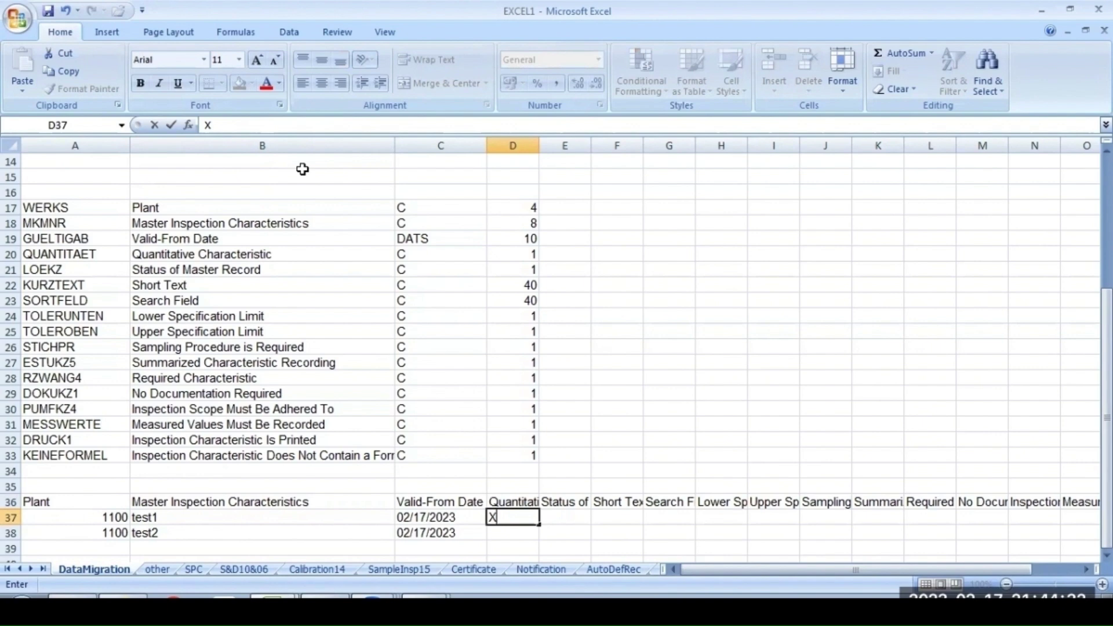
key(Return)
text(X)
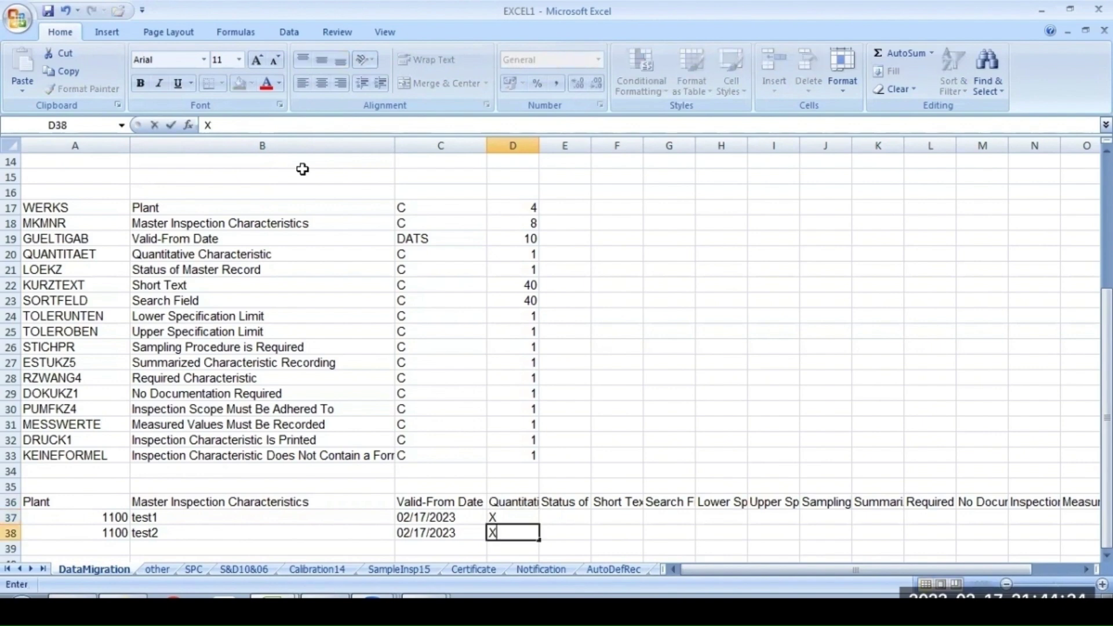
key(Up)
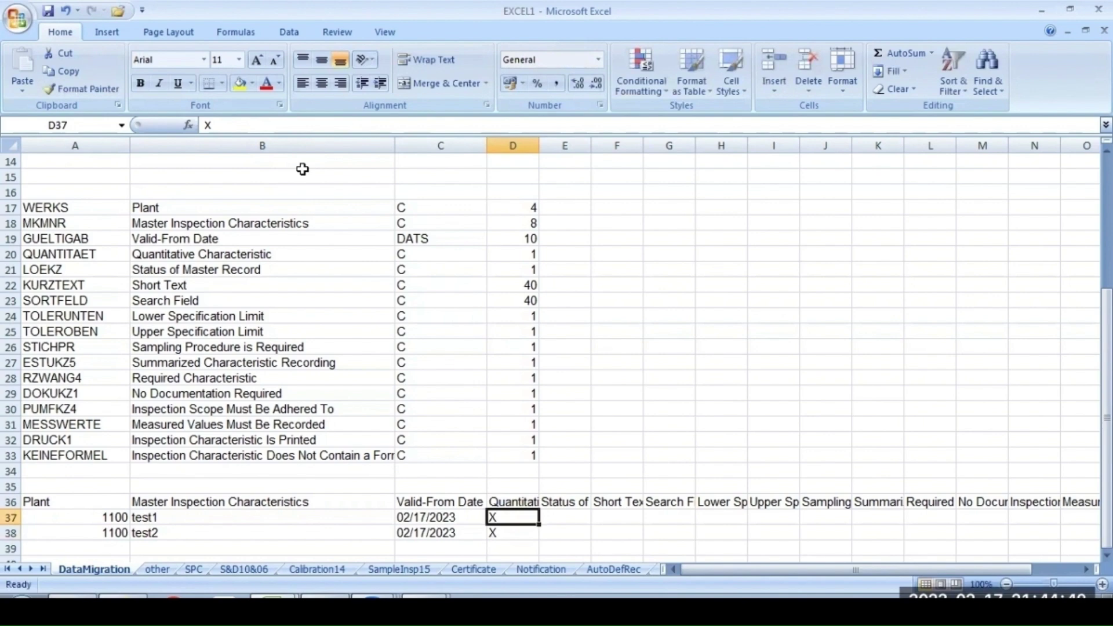
- Enter 2 as the Status of Master Record in cells E37 and E38
key(Right)
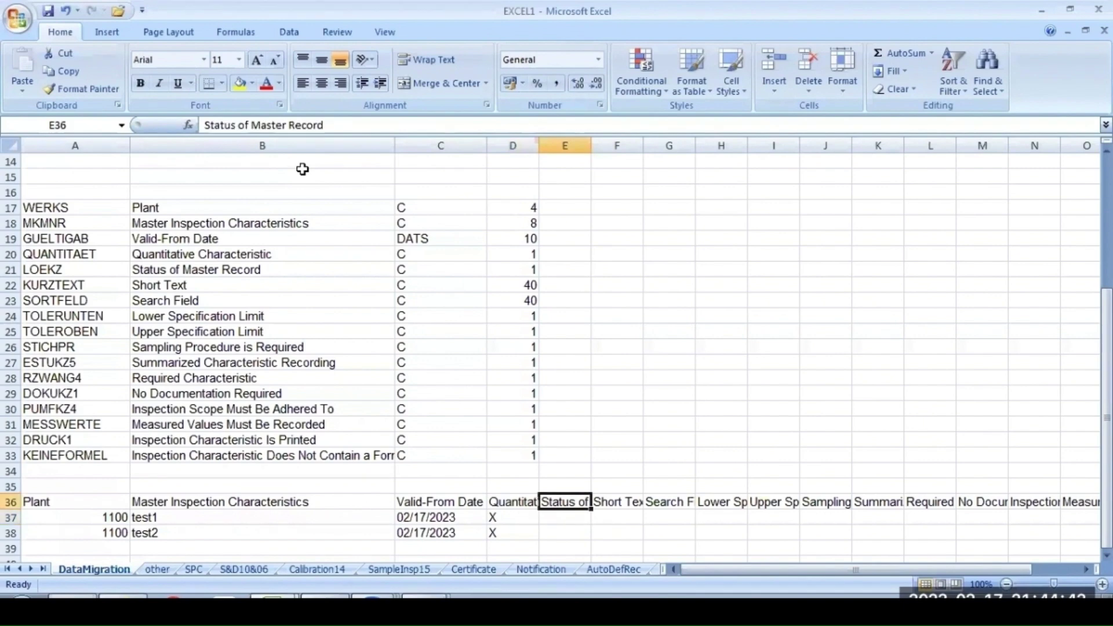
text(2)
key(Return)
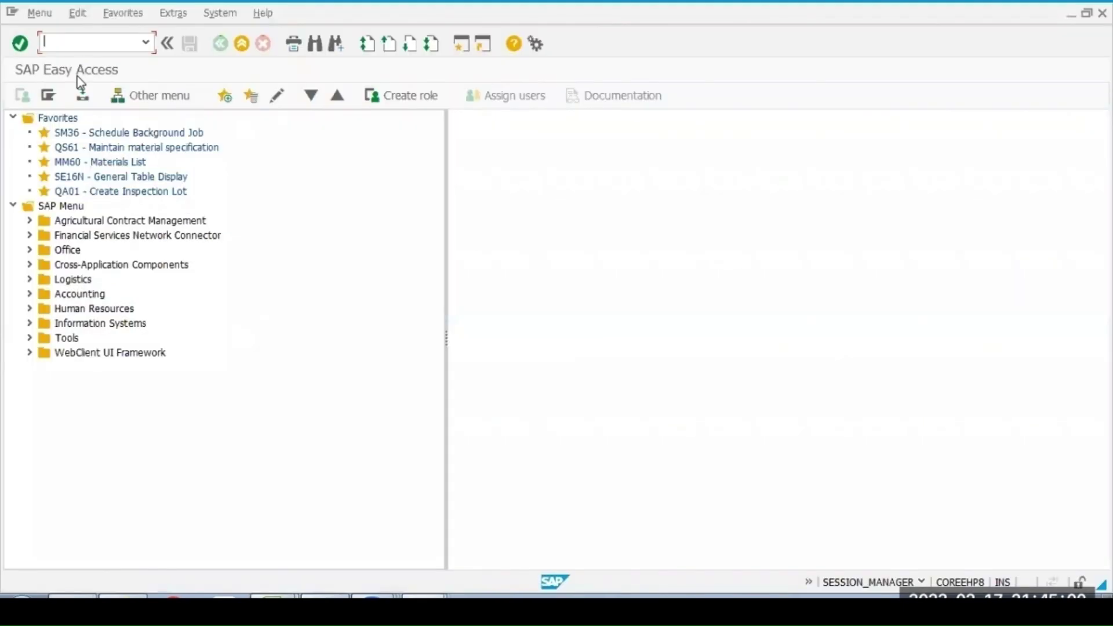
- Switch to SAP, open transaction QS24 and display version 1 of master inspection characteristic PH in plant 1100
text(se16n)
key(Return)
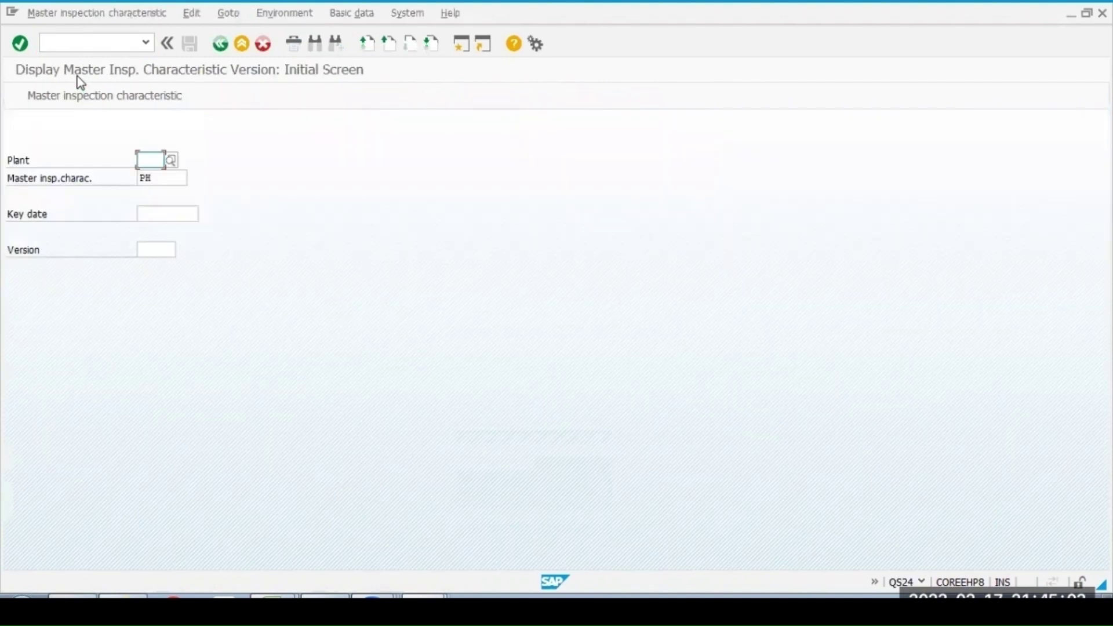
text(1100)
key(Return)
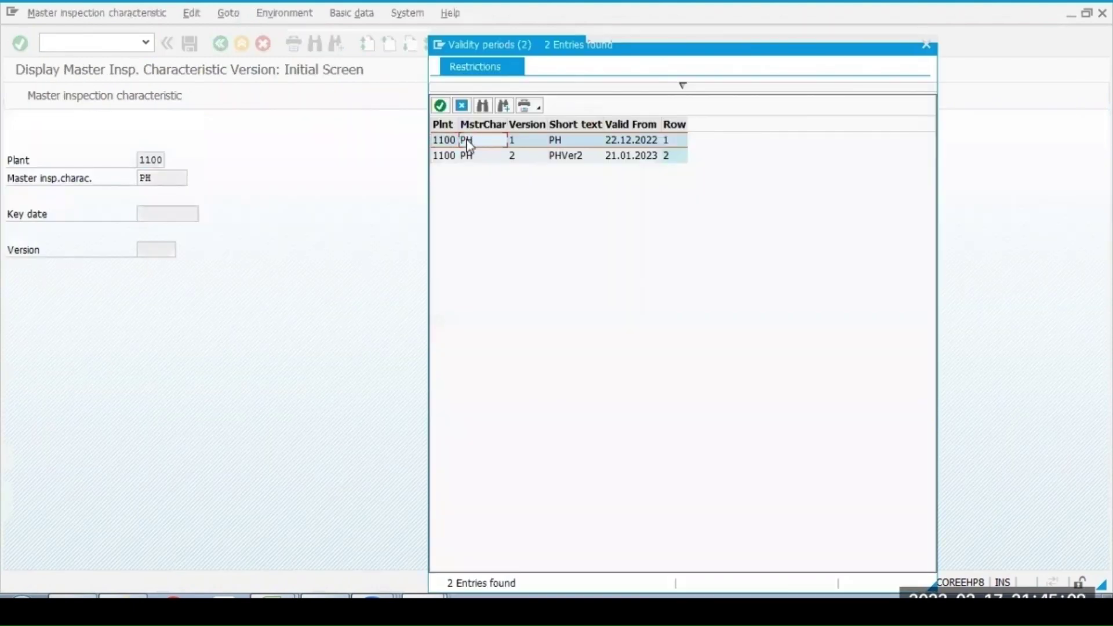
key(Return)
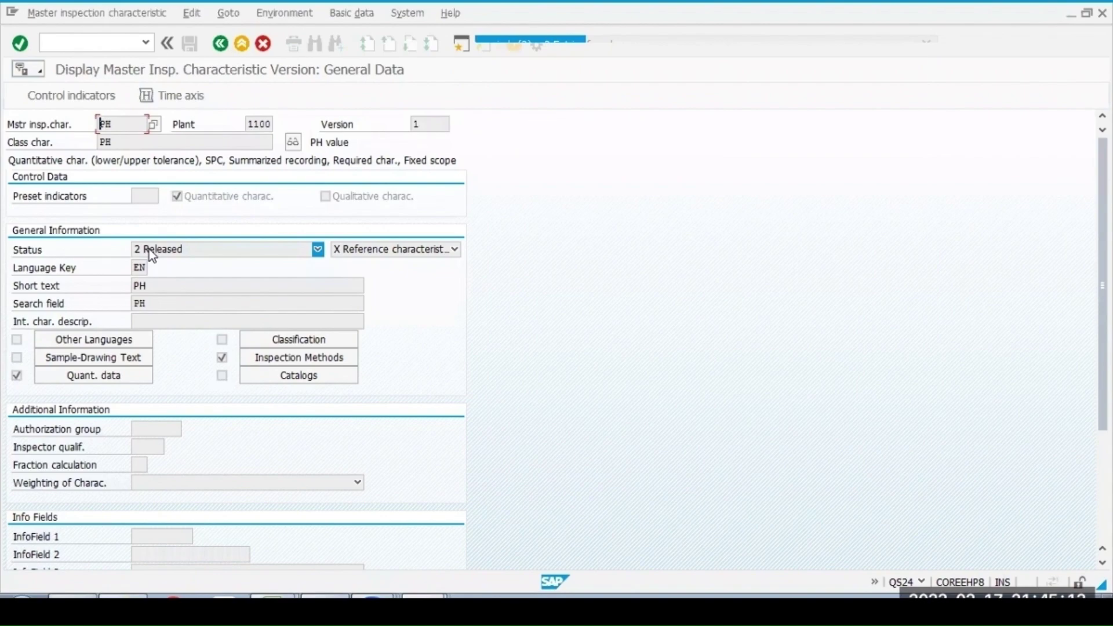
- Switch back to the EXCEL1 workbook and copy the characteristic names from B37:B38 into the Short Text cells F37:F38
click(273, 596)
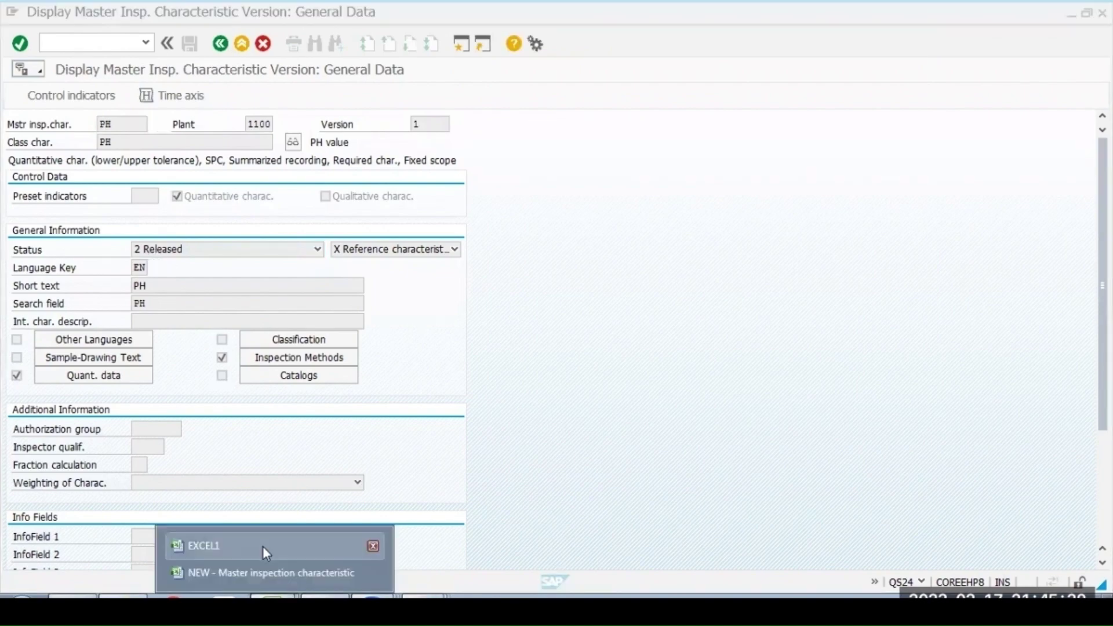
click(262, 546)
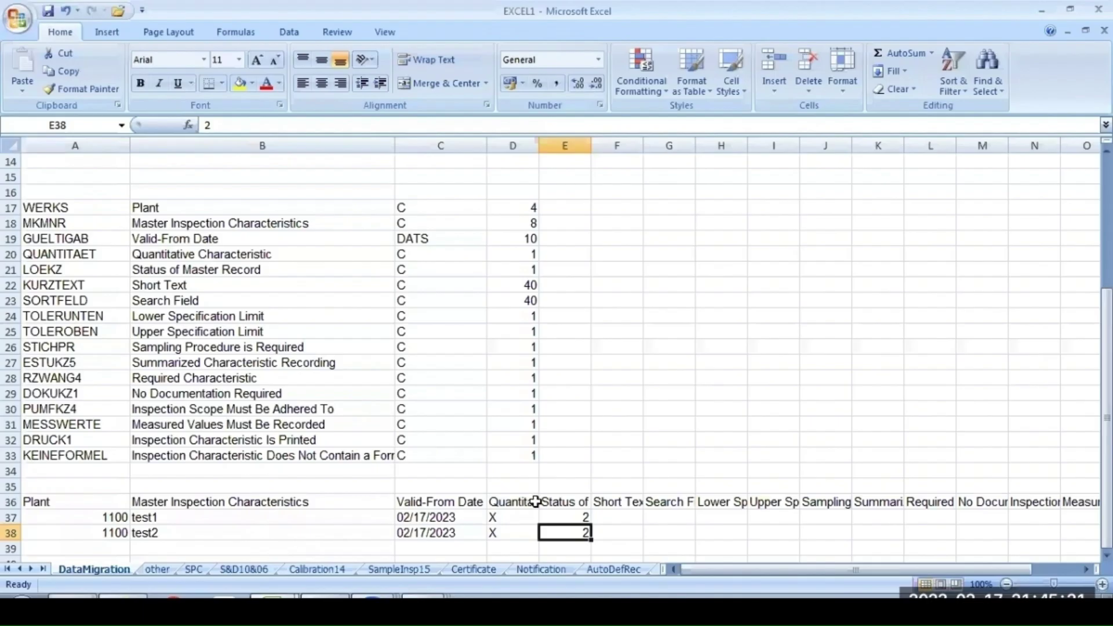
click(633, 516)
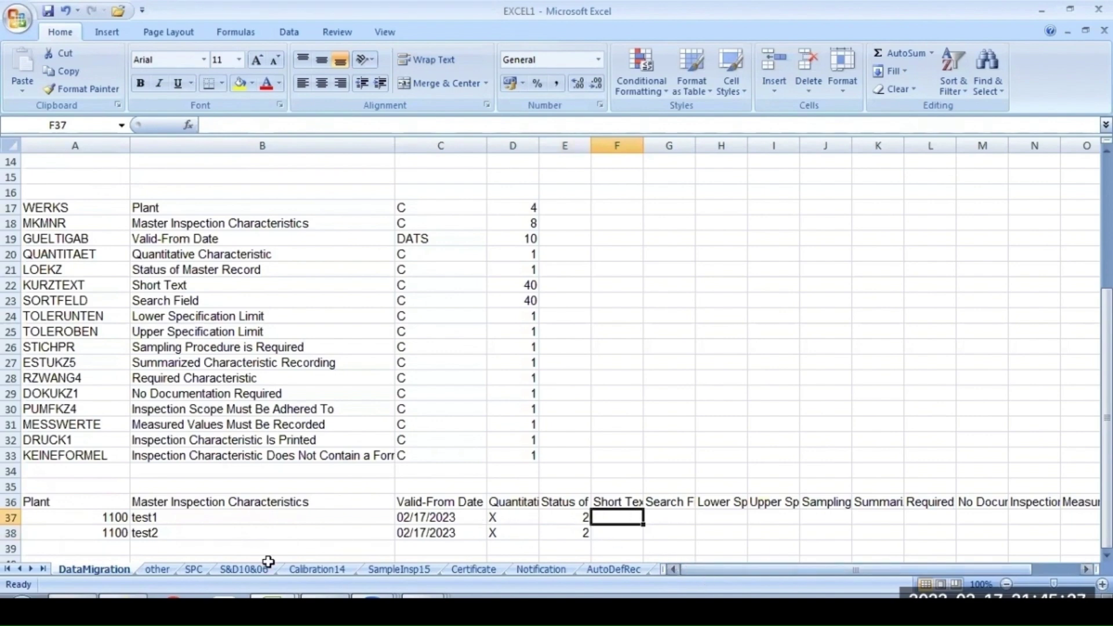
click(203, 515)
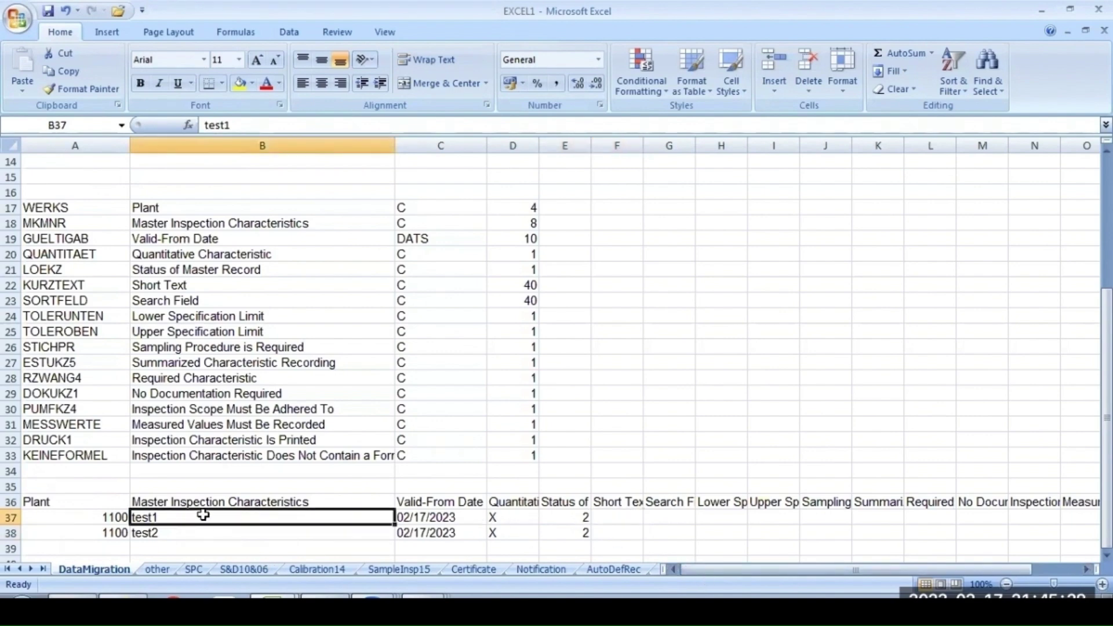
key(shift+Down)
key(ctrl+c)
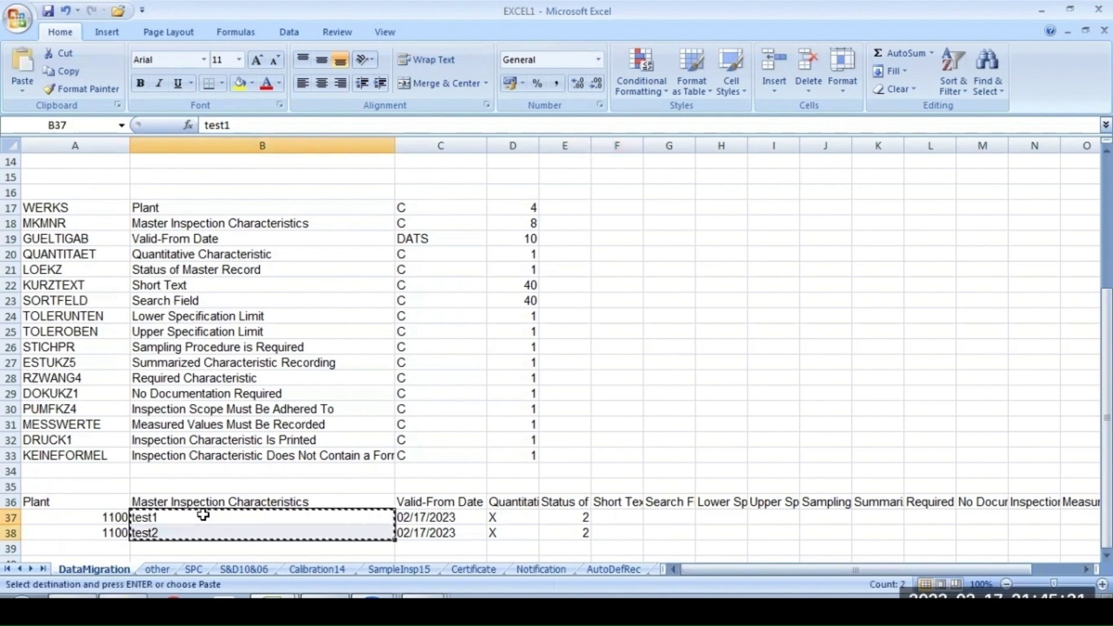
key(Right)
key(Right)
key(Right)
key(Right)
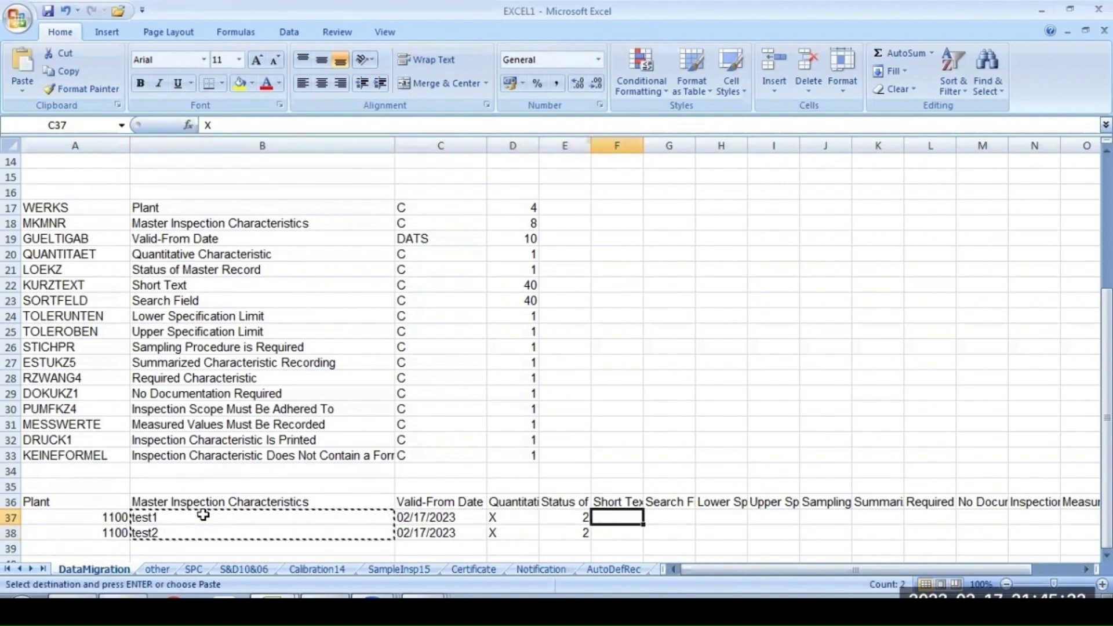
key(Up)
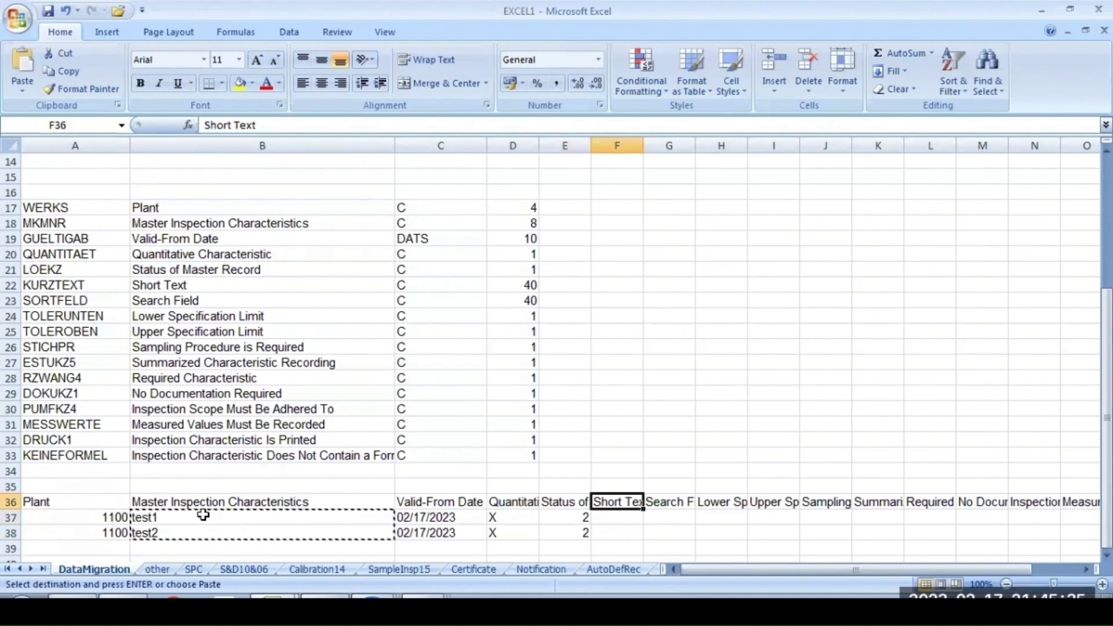
key(Down)
key(ctrl+v)
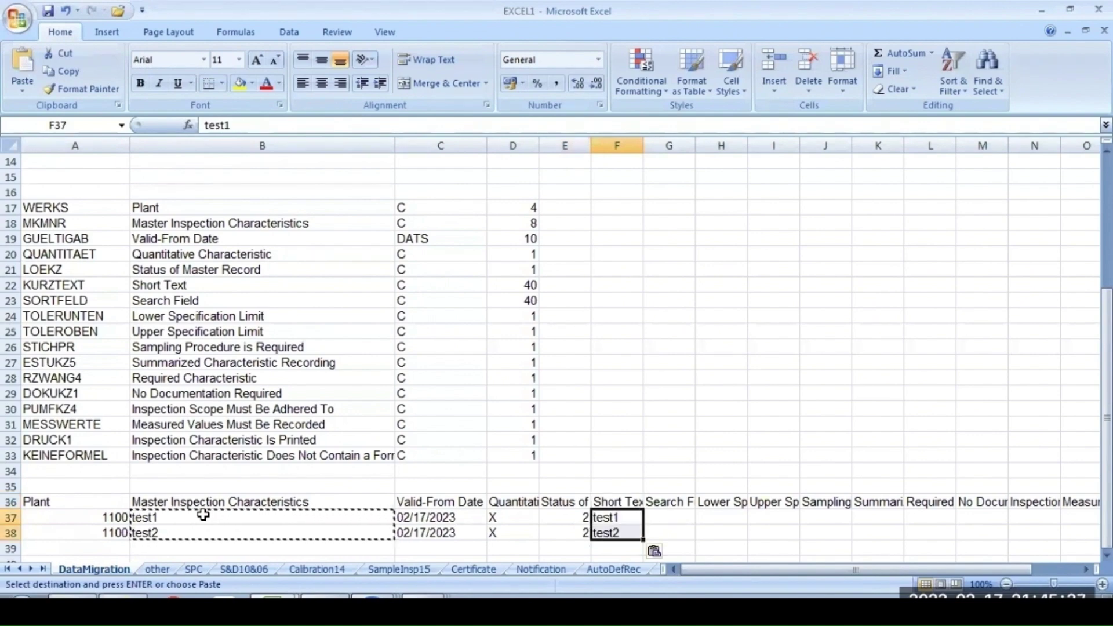
- Paste the copied names test1 and test2 into the Search Field cells G37:G38
key(Right)
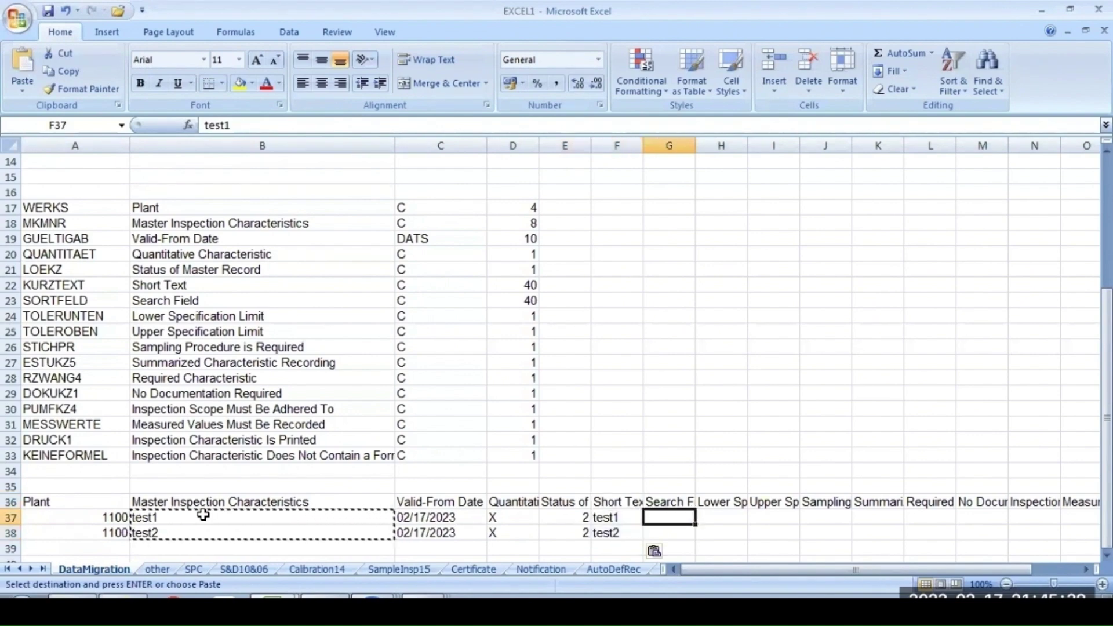
click(203, 514)
key(Up)
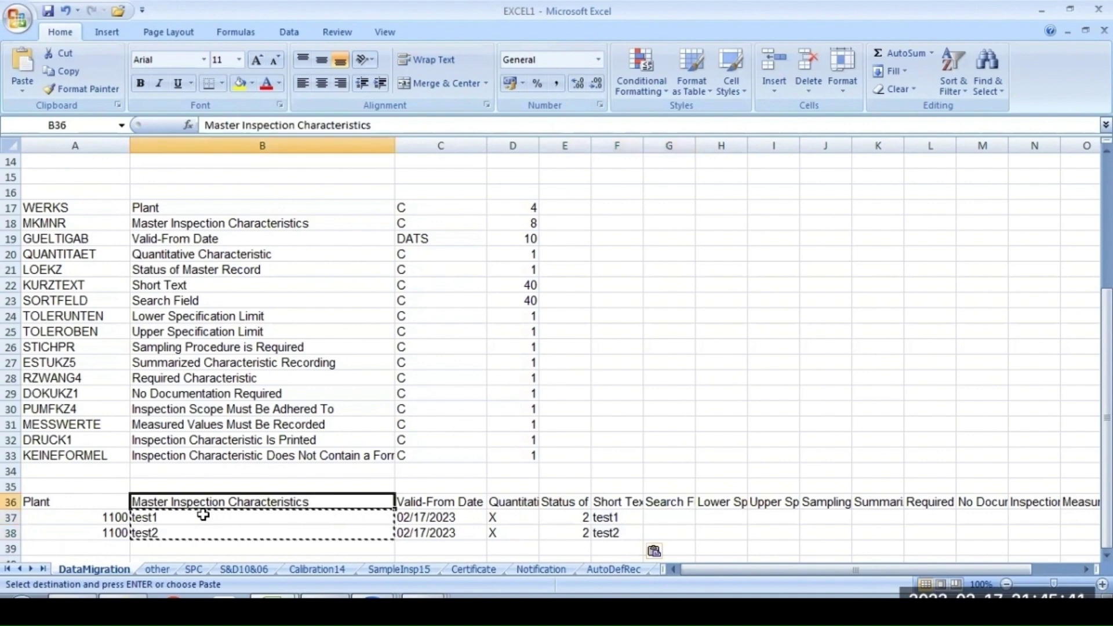
click(627, 502)
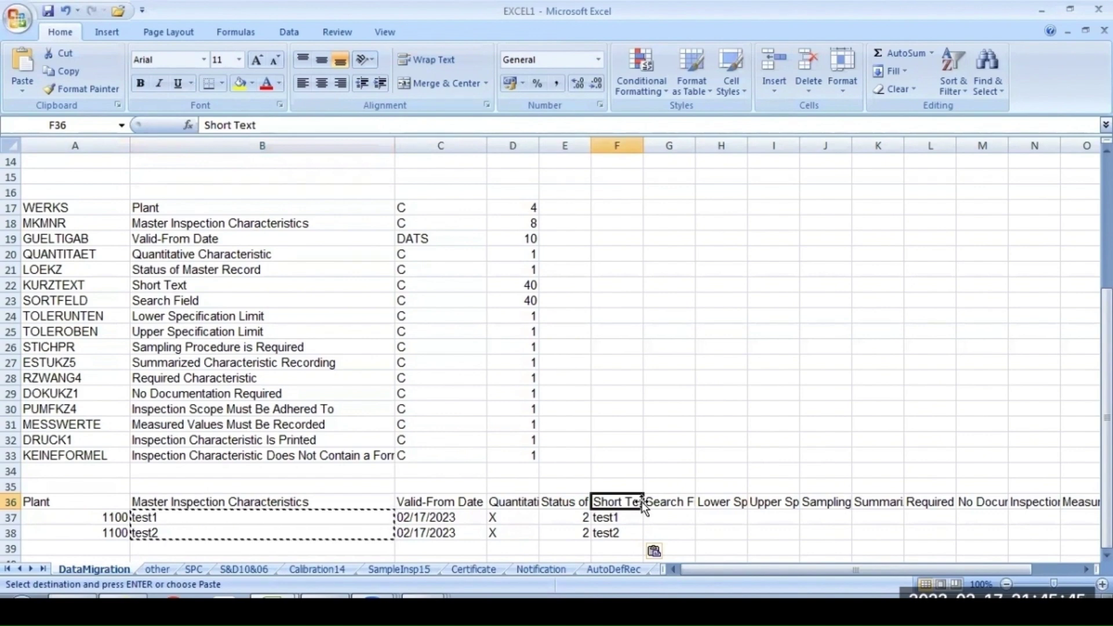
click(645, 505)
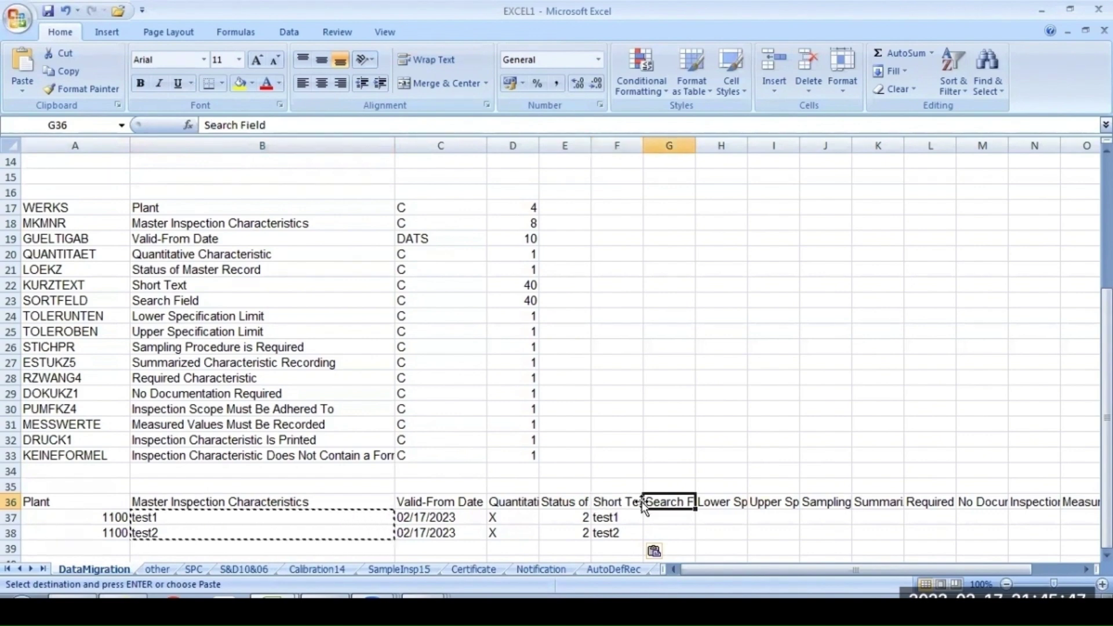
key(Down)
key(ctrl+v)
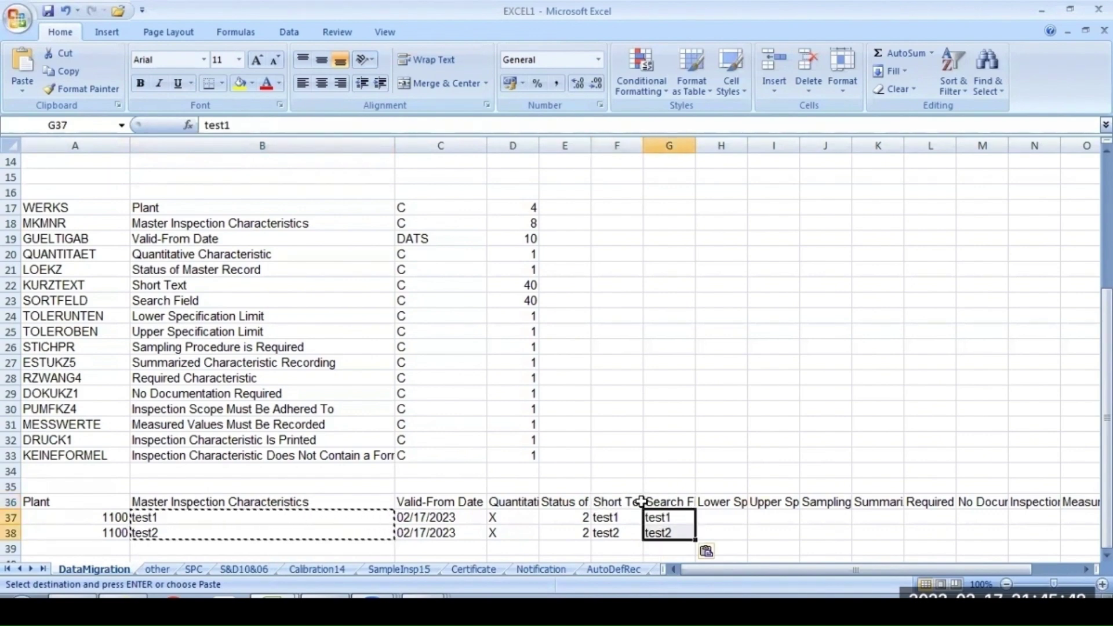
- In SAP, examine the control indicators of master inspection characteristic PH, then return to the Excel workbook
click(644, 505)
key(Right)
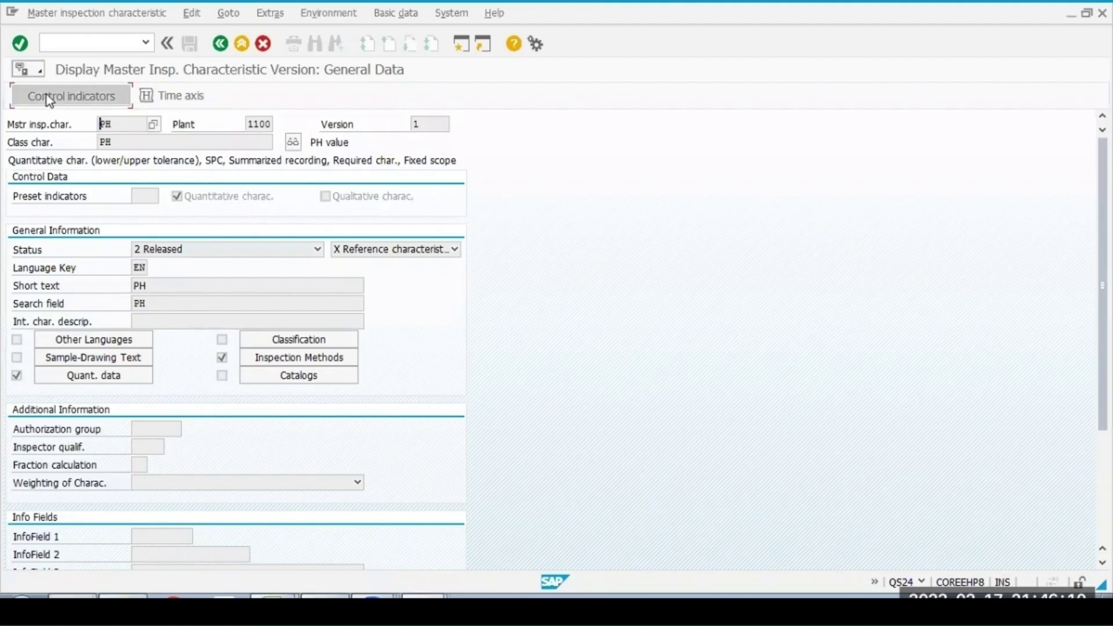
click(49, 98)
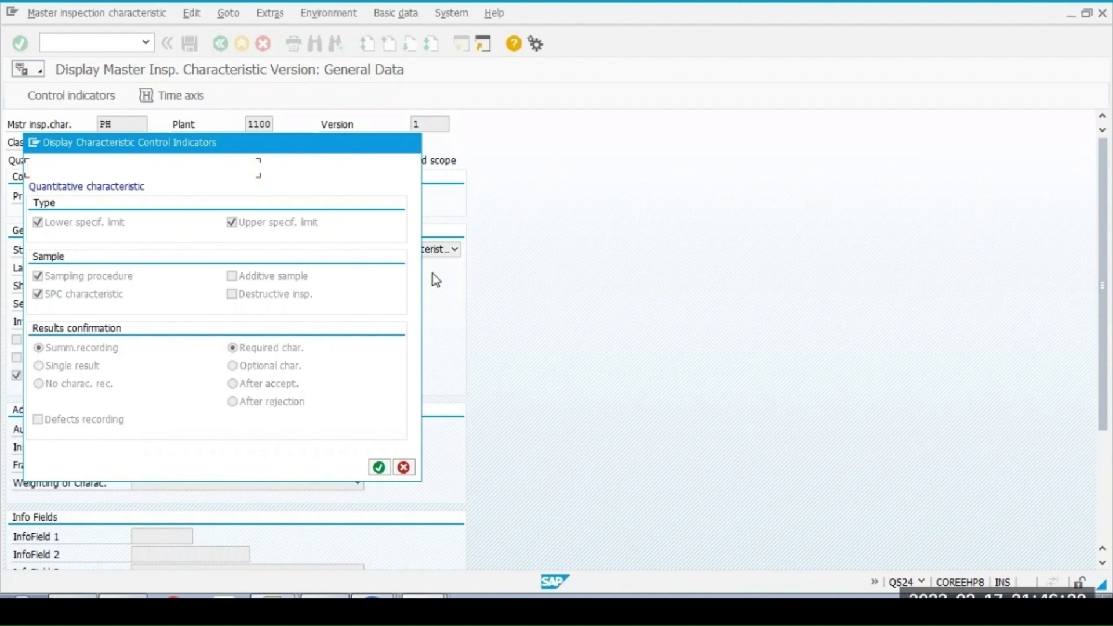
click(411, 144)
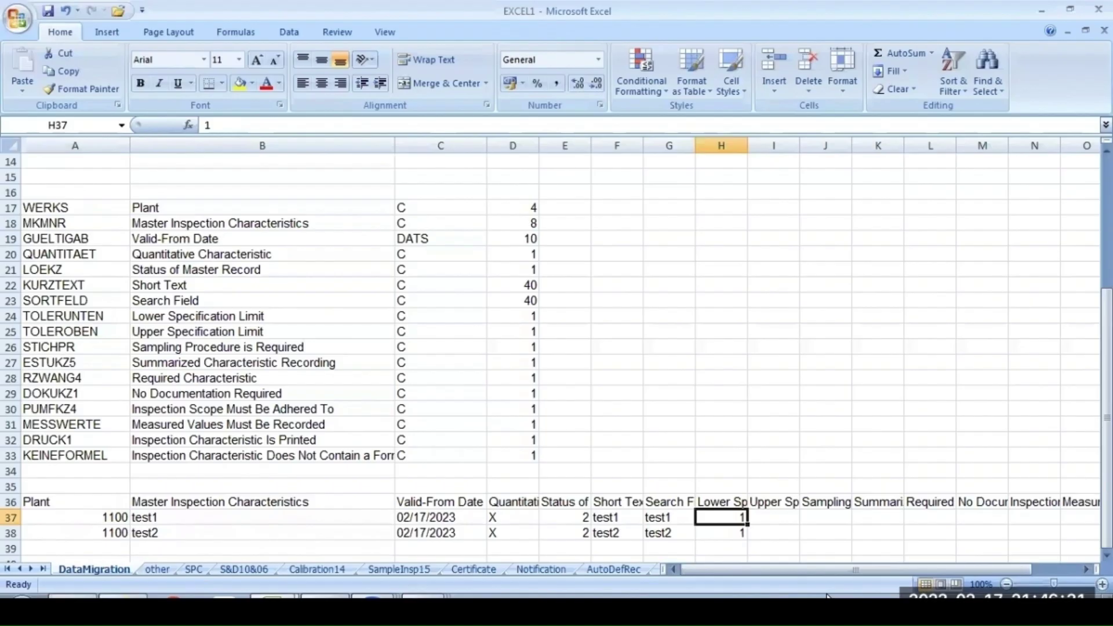
- Set the Lower Specification Limit indicator to X in cells H37 and H38
text(X)
key(Return)
text(X)
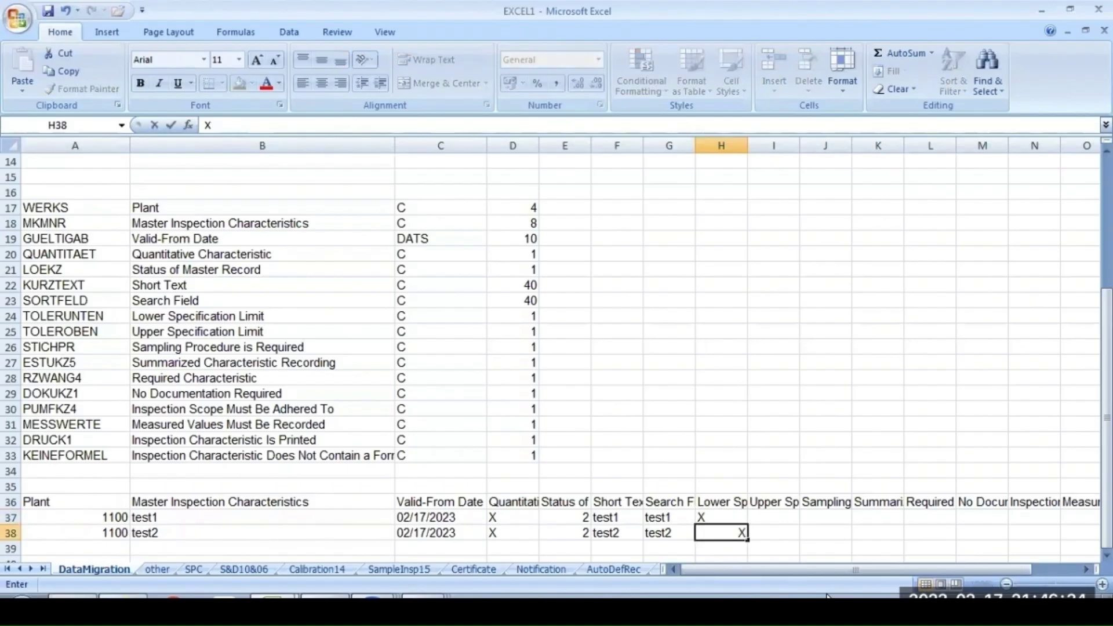
key(Return)
key(Up)
key(Up)
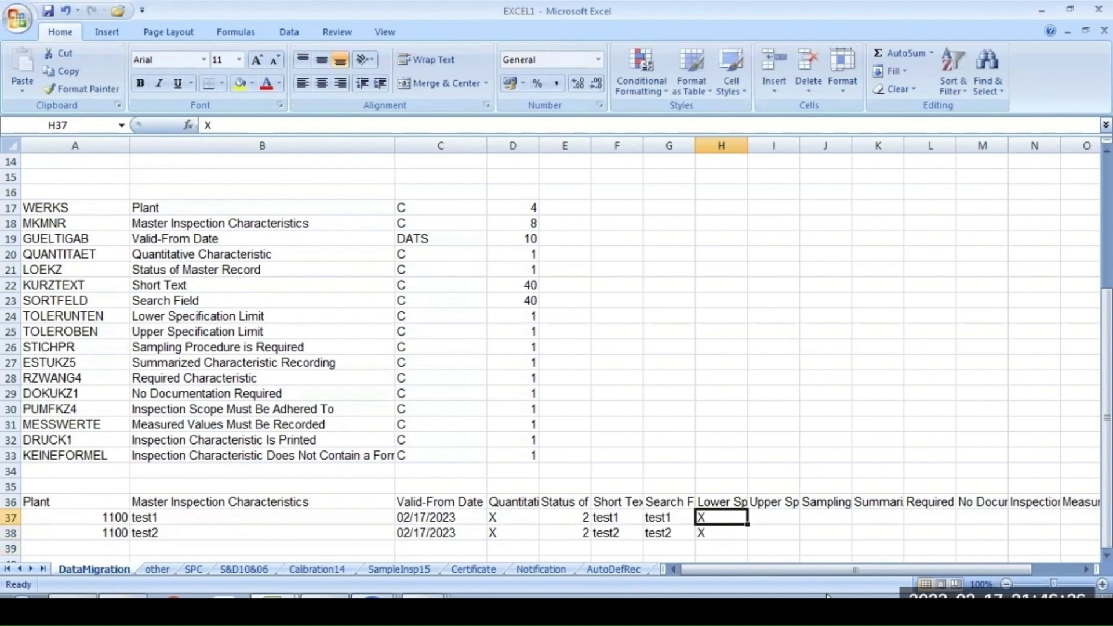
- Set the Upper Specification Limit indicator to X in cells I37 and I38
key(Right)
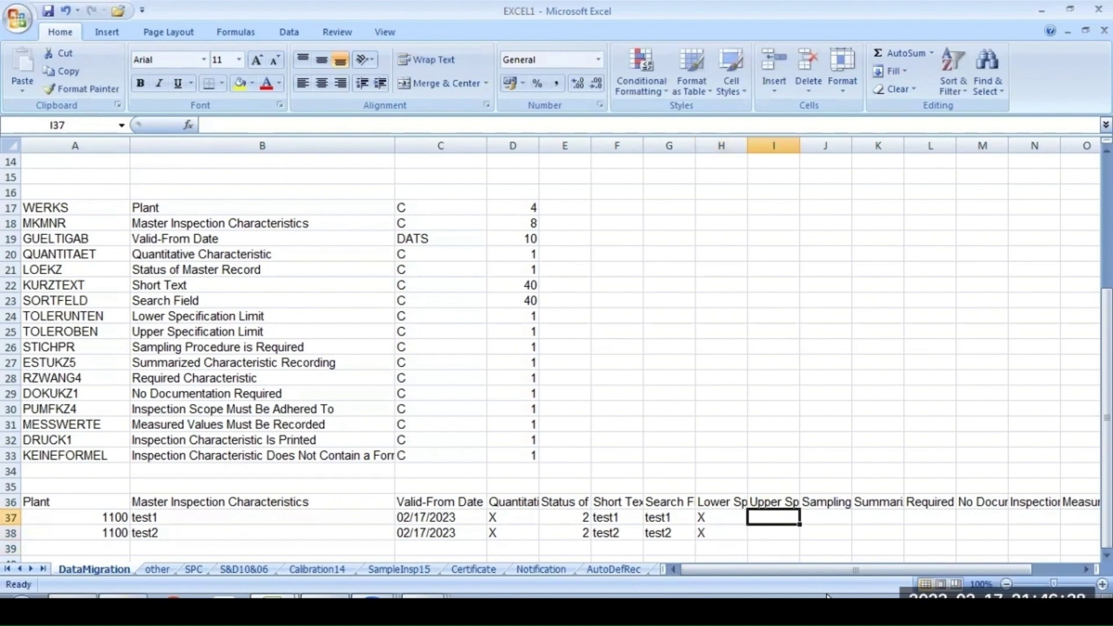
text(X)
key(Return)
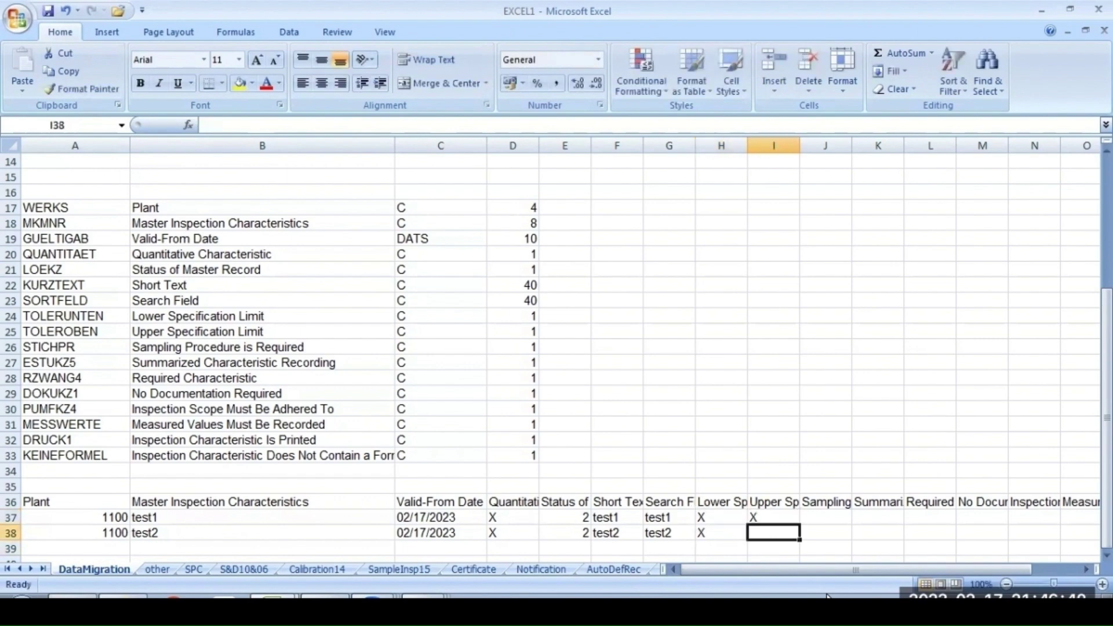
text(X)
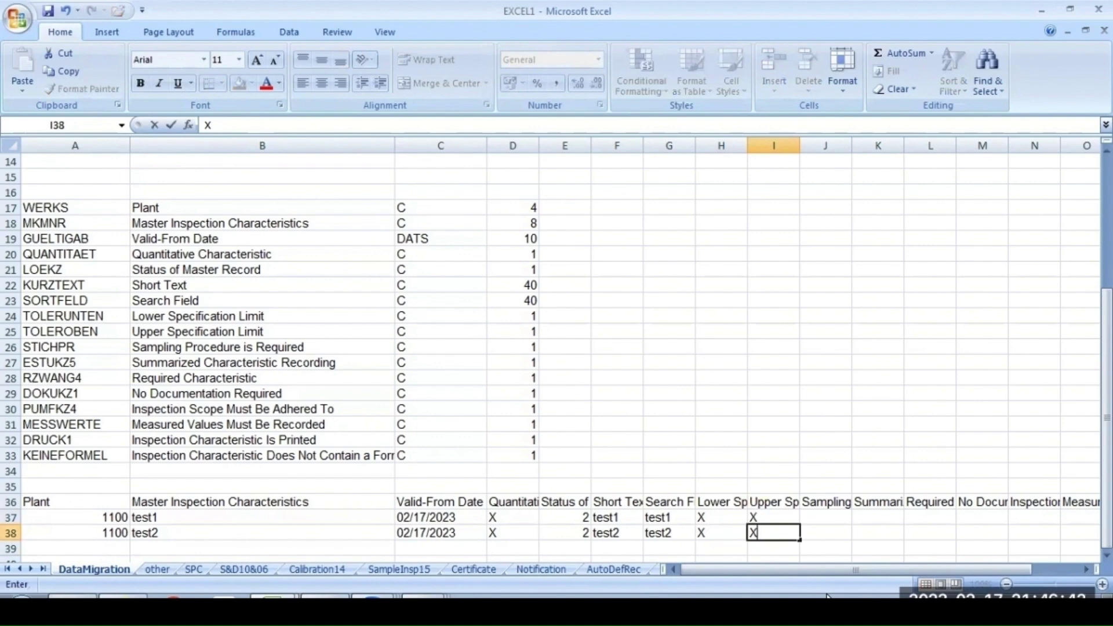
key(Up)
key(Up)
key(Right)
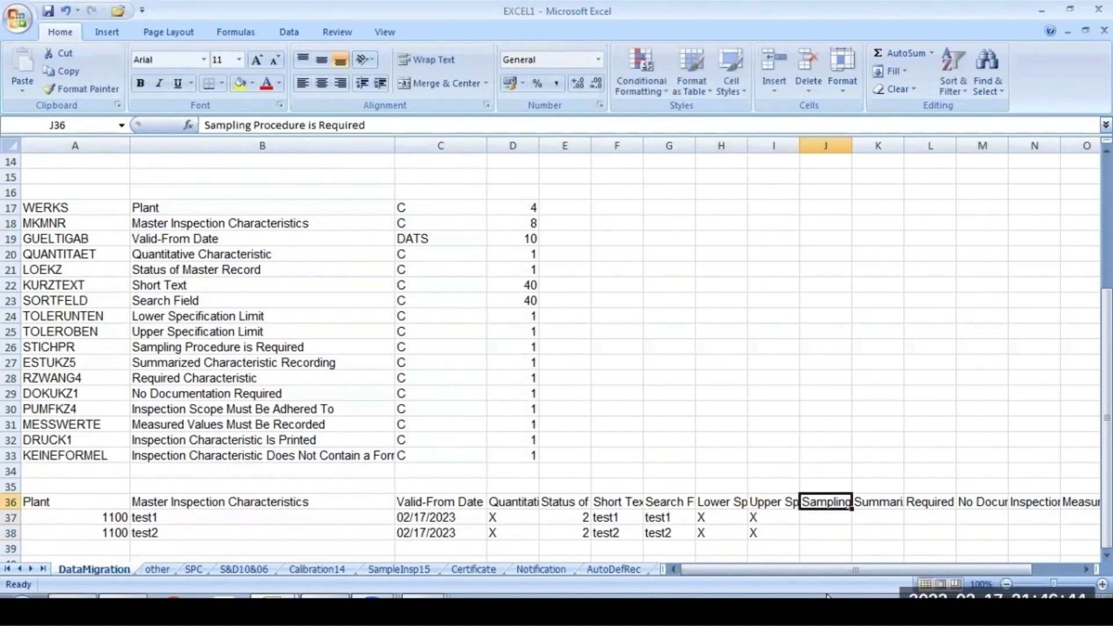
- Set the Sampling Procedure is Required indicator to X in cells J37 and J38
key(Down)
text(X)
key(Return)
text(X)
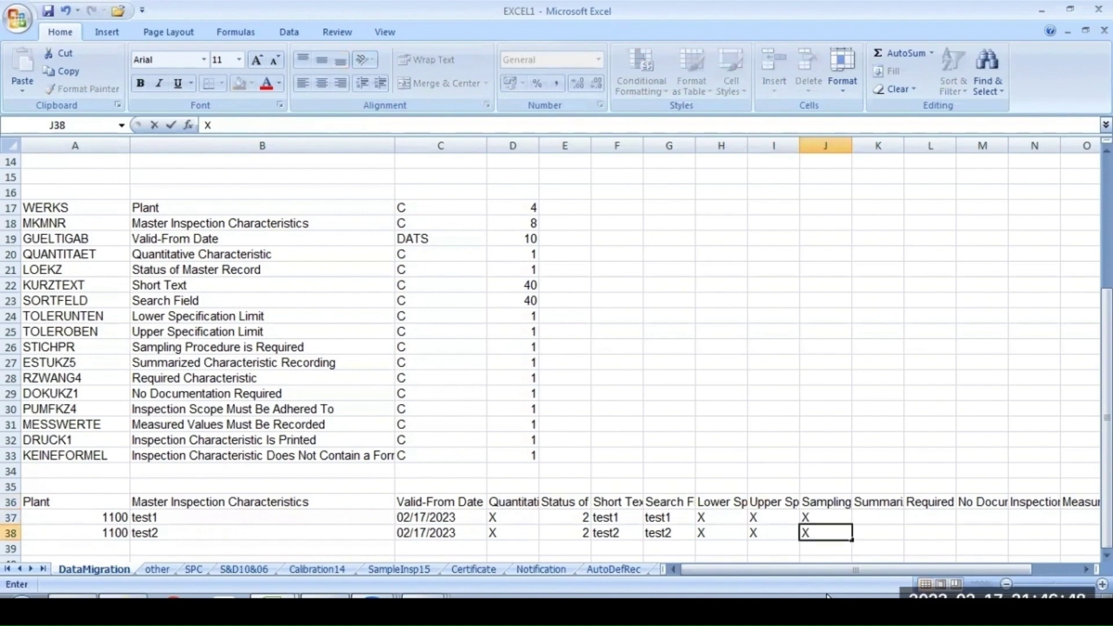
key(Up)
key(Right)
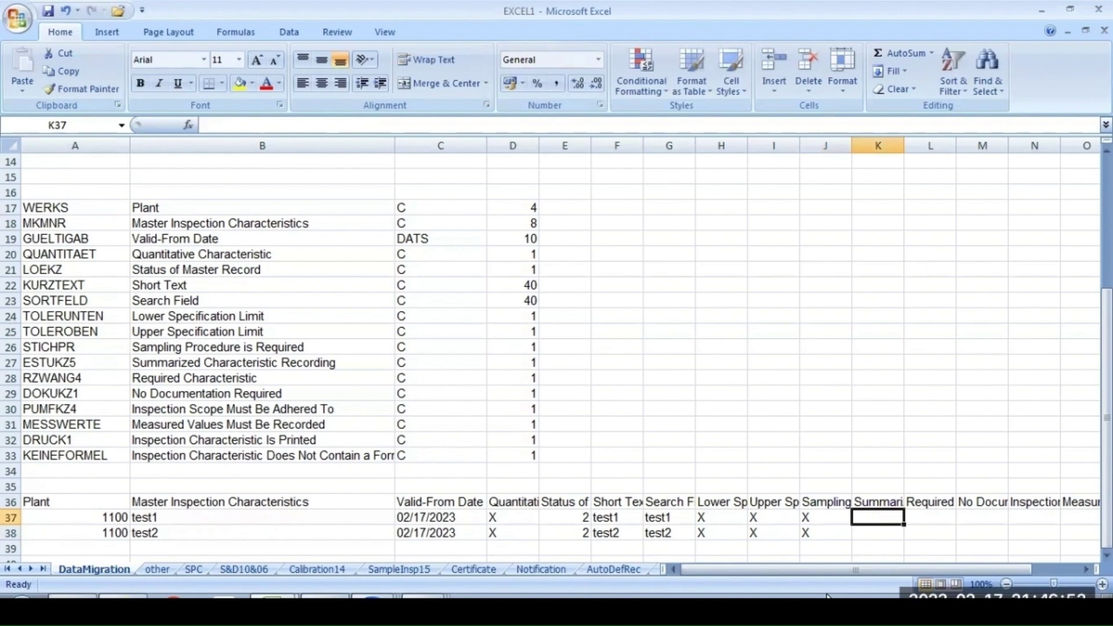
- Set the Summarized Characteristic Recording indicator to X in cells K37 and K38
text(X)
key(Return)
text(X)
key(Up)
key(Right)
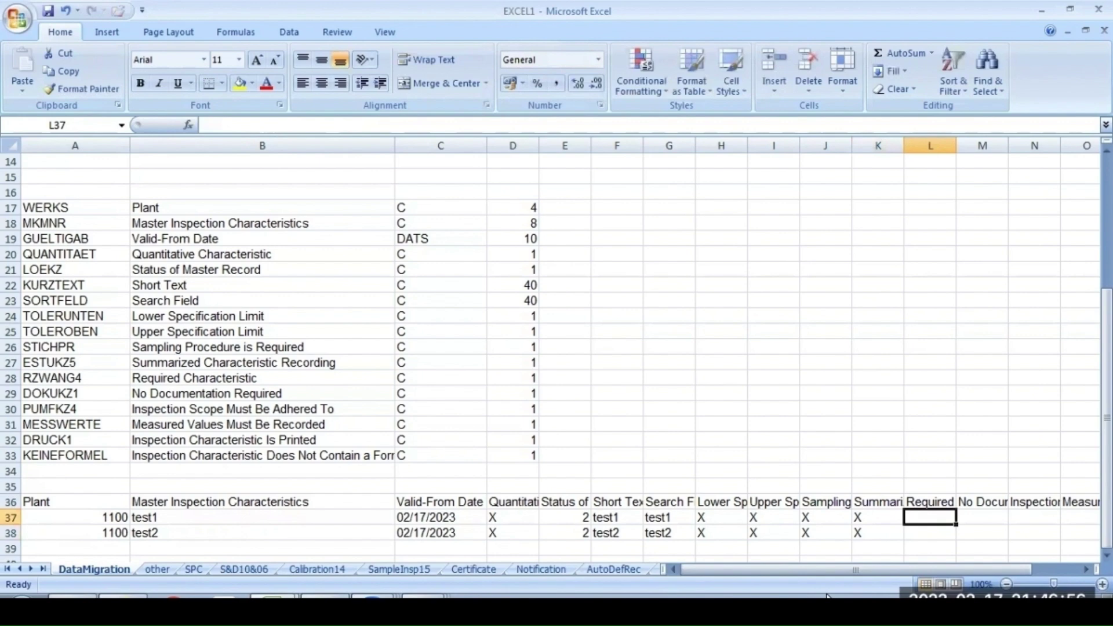
- Set the Required Characteristic indicator to X in cells L37 and L38
key(Up)
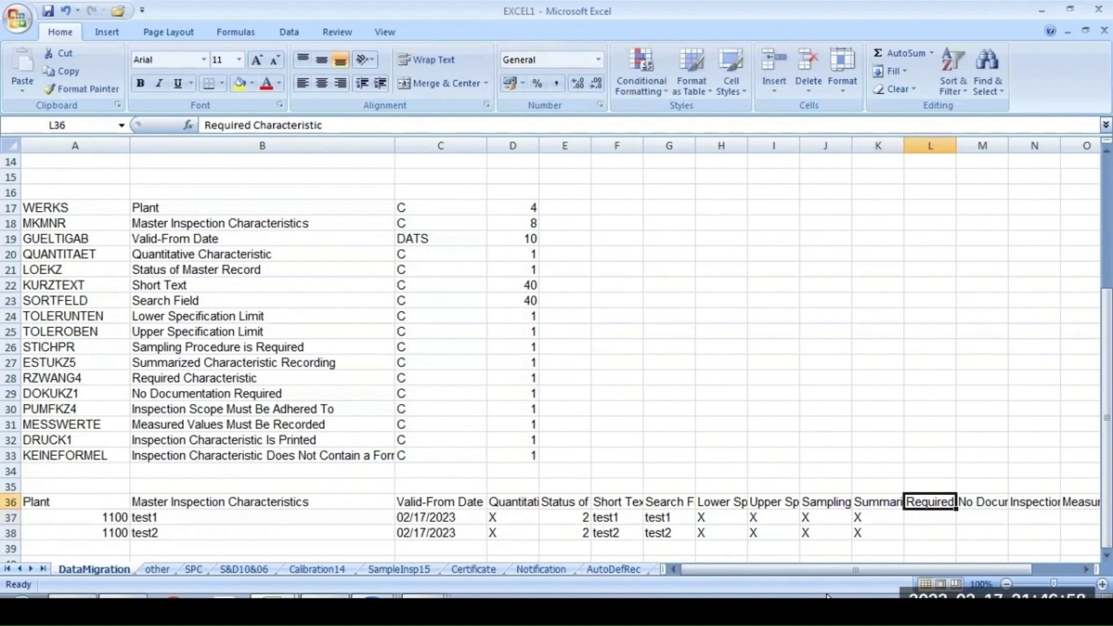
key(Down)
text(X)
key(Return)
text(X)
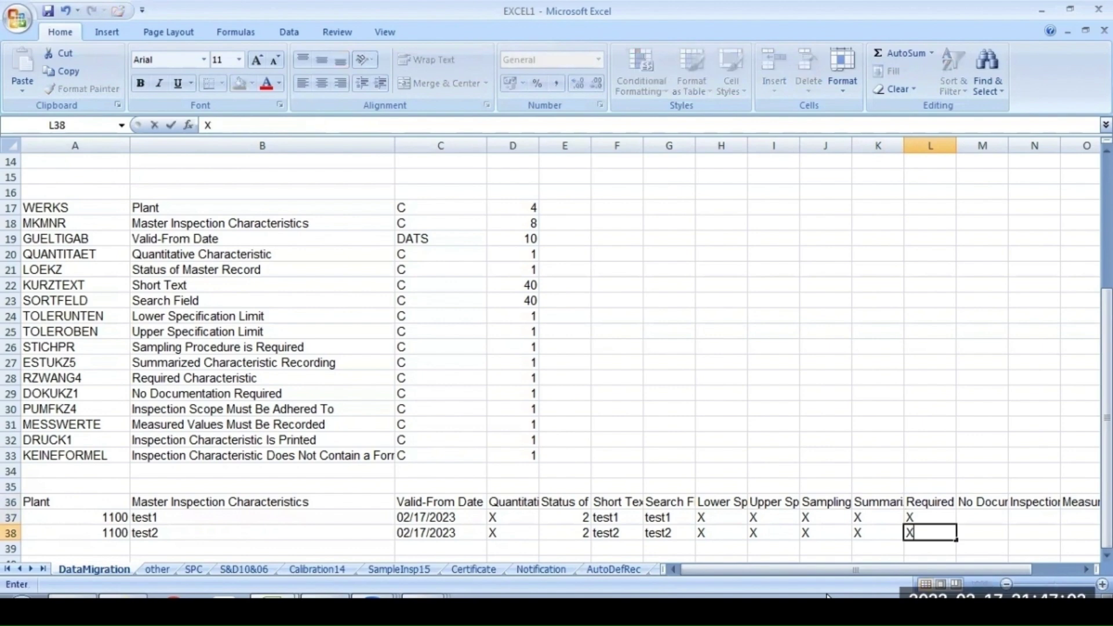
key(Up)
key(Up)
- Set the Measured Values Must Be Recorded indicator to X in cells O37 and O38
key(Right)
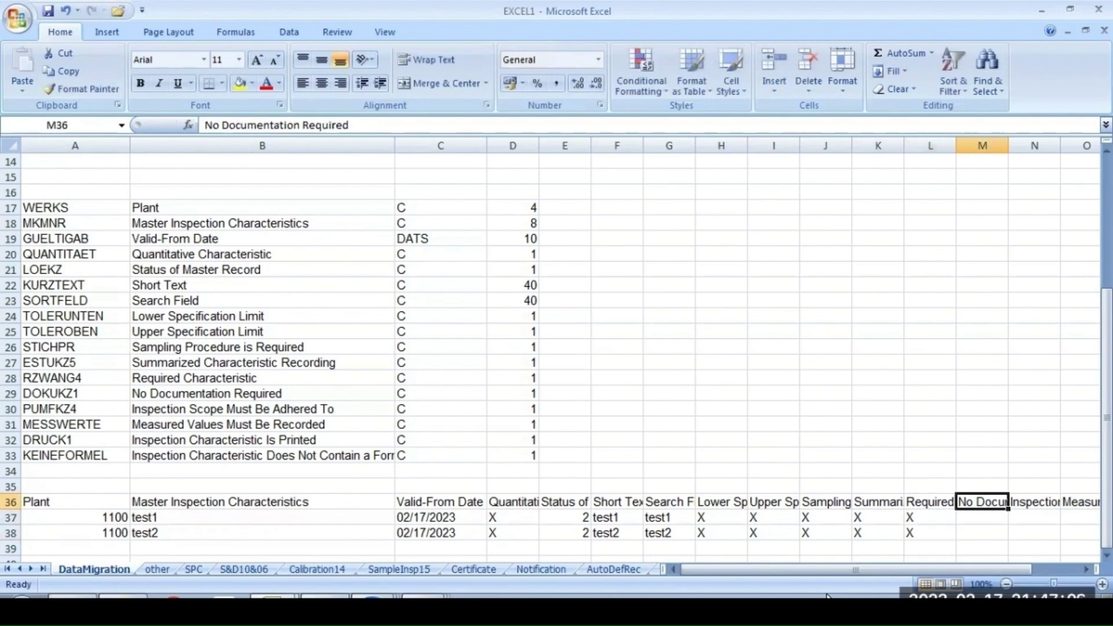
key(Right)
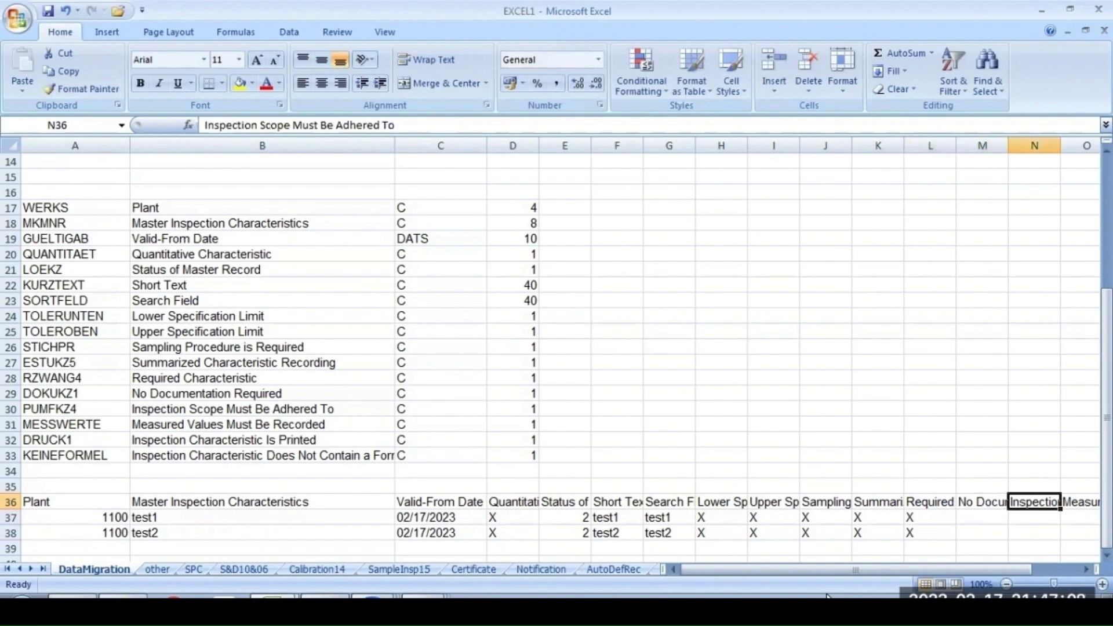
key(Right)
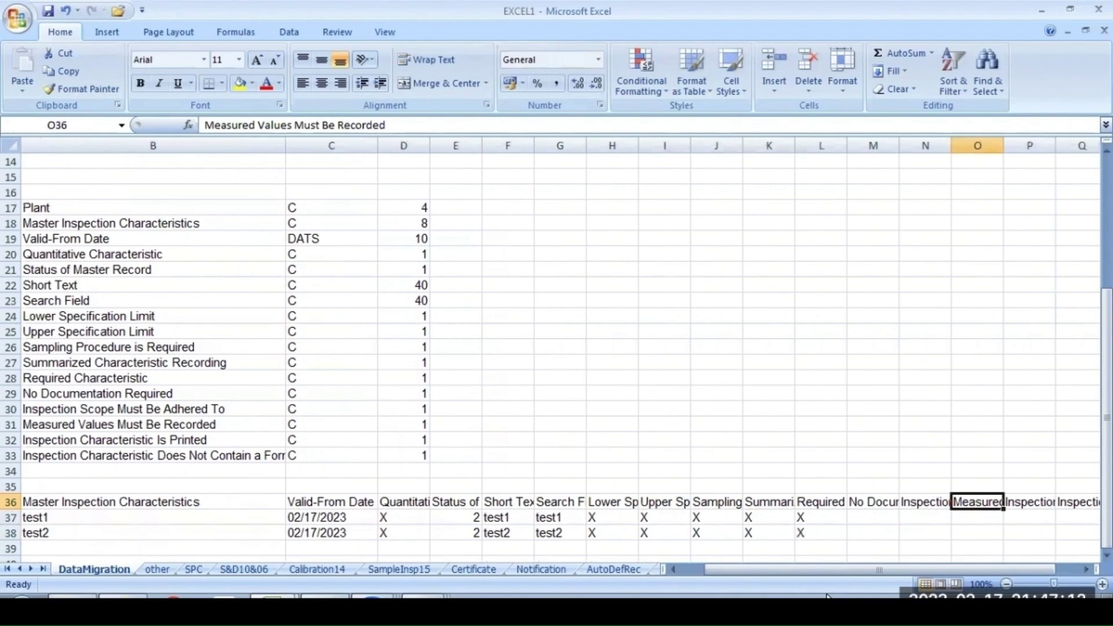
key(Down)
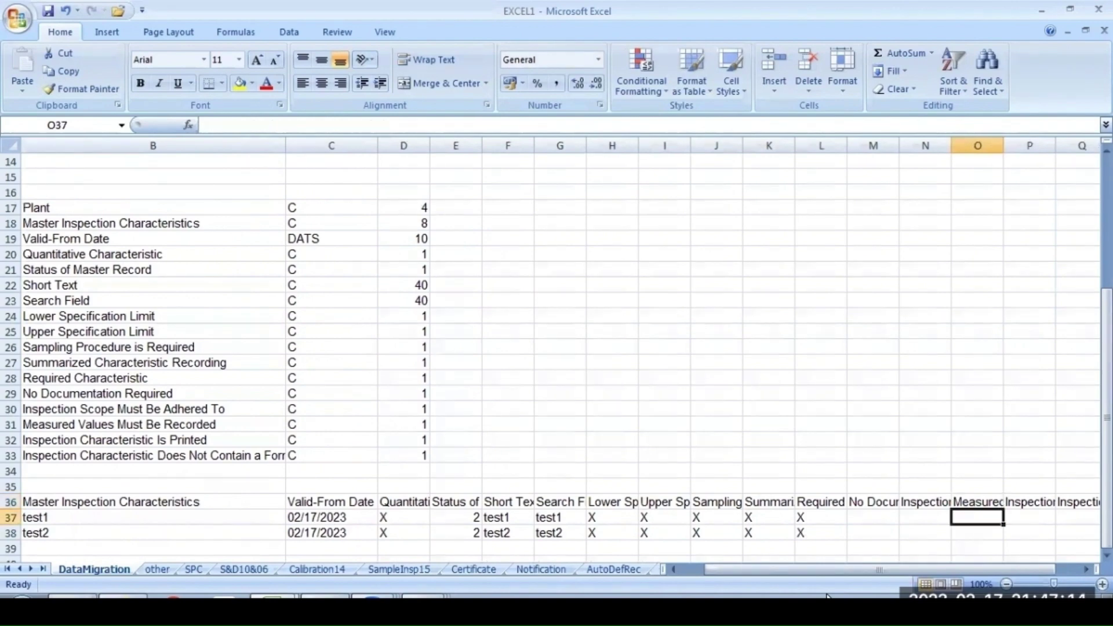
text(X)
key(Return)
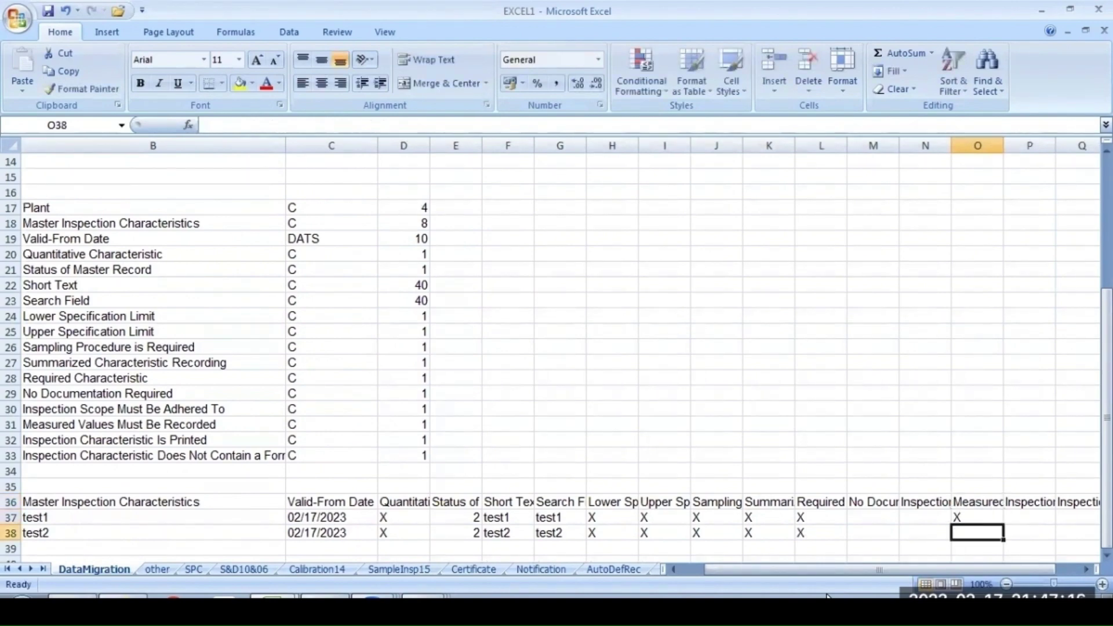
text(X)
key(Up)
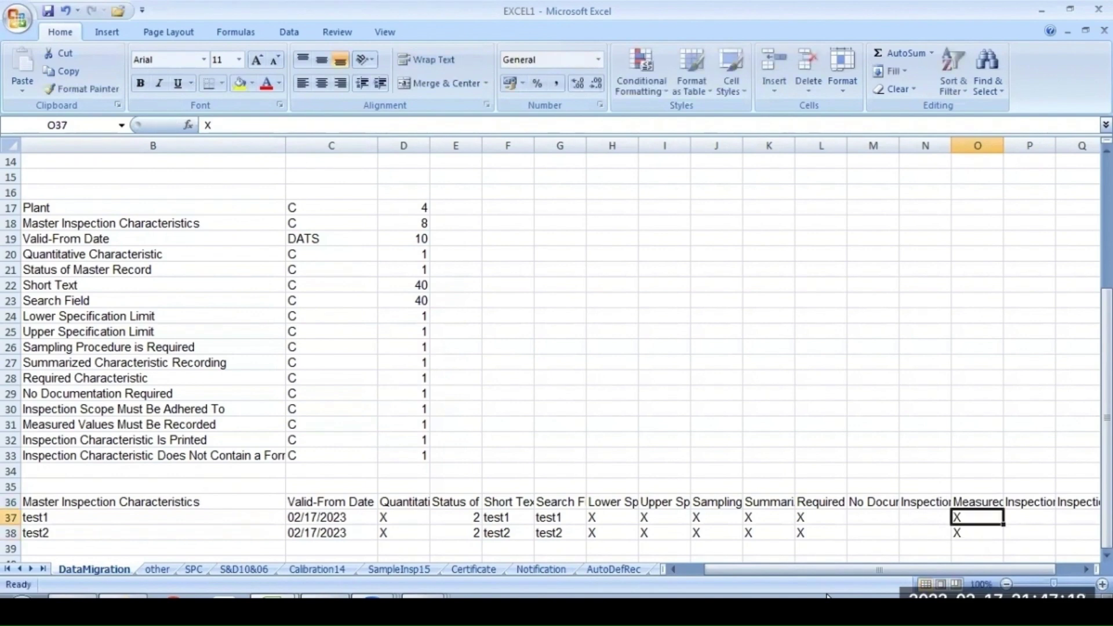
- Set the Inspection Characteristic Is Printed indicator to X in cells P37 and P38
key(Right)
key(Up)
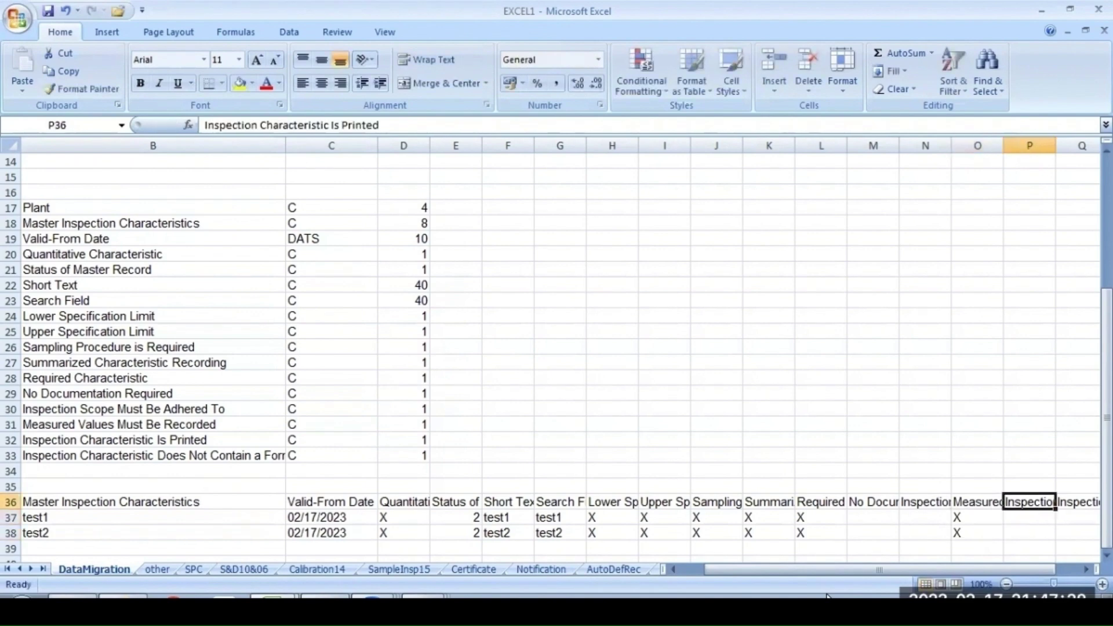
key(Down)
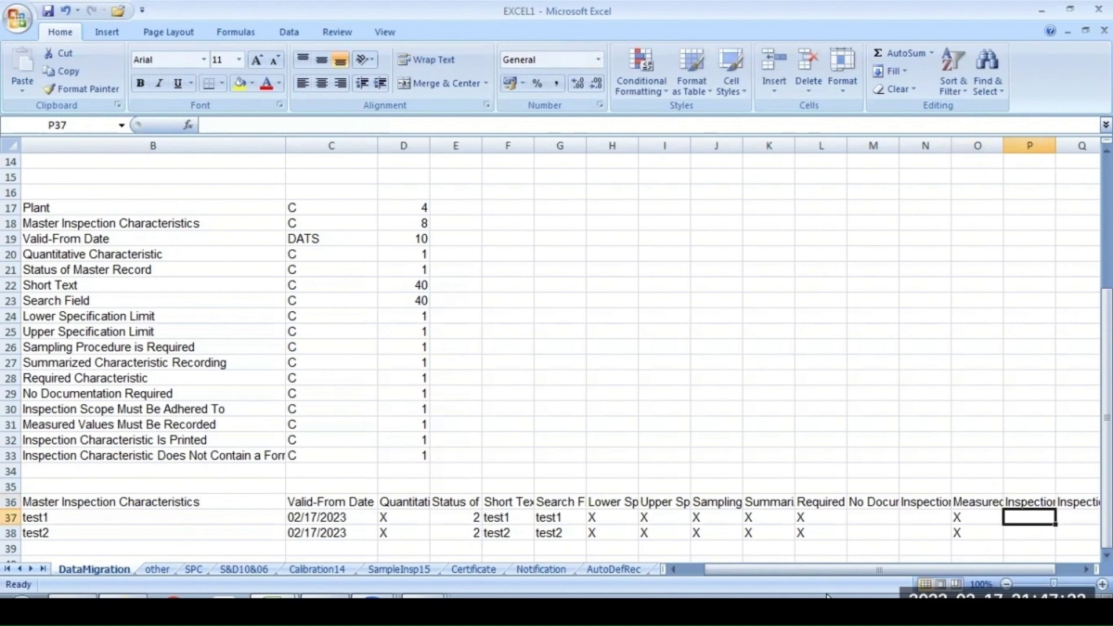
text(X)
key(Return)
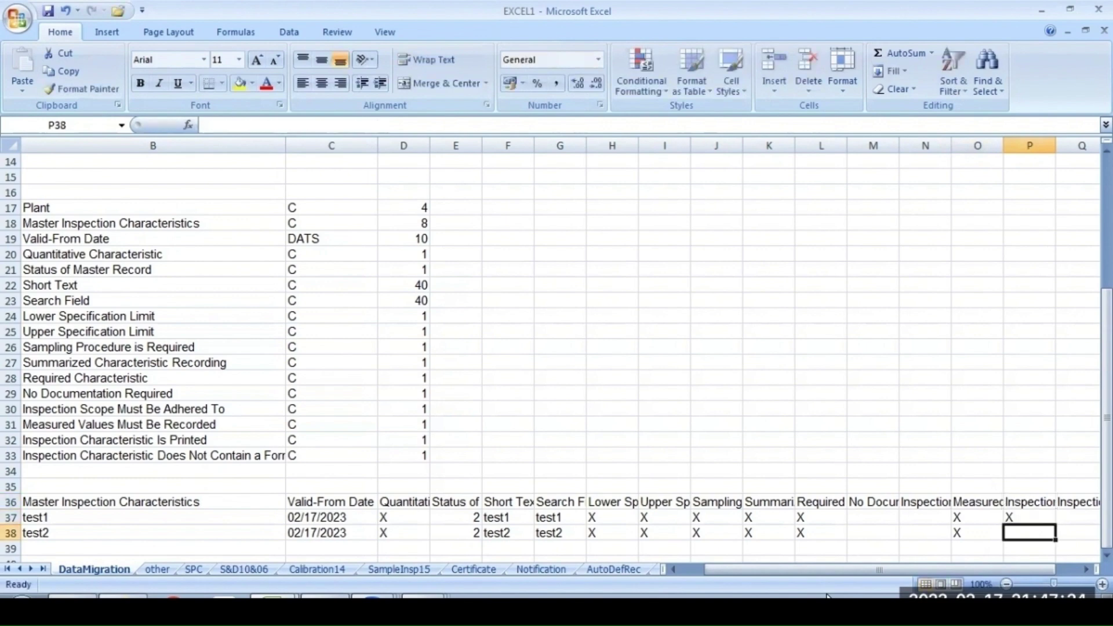
text(X)
key(Up)
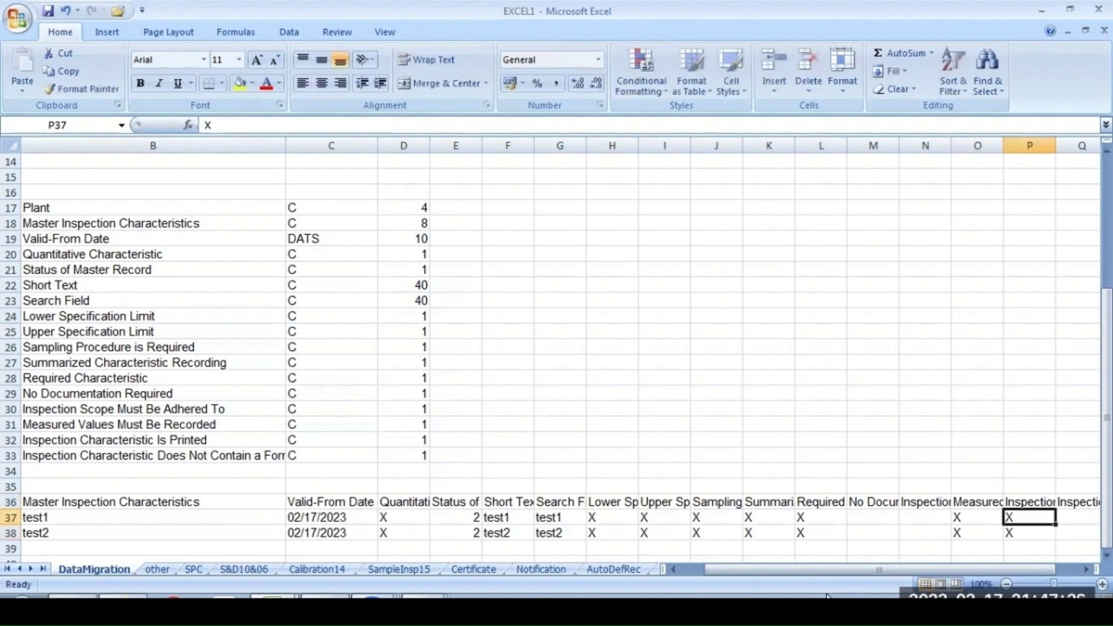
- Set the Inspection Characteristic Does Not Contain a Formula indicator to X in cells Q37 and Q38
key(Up)
key(Right)
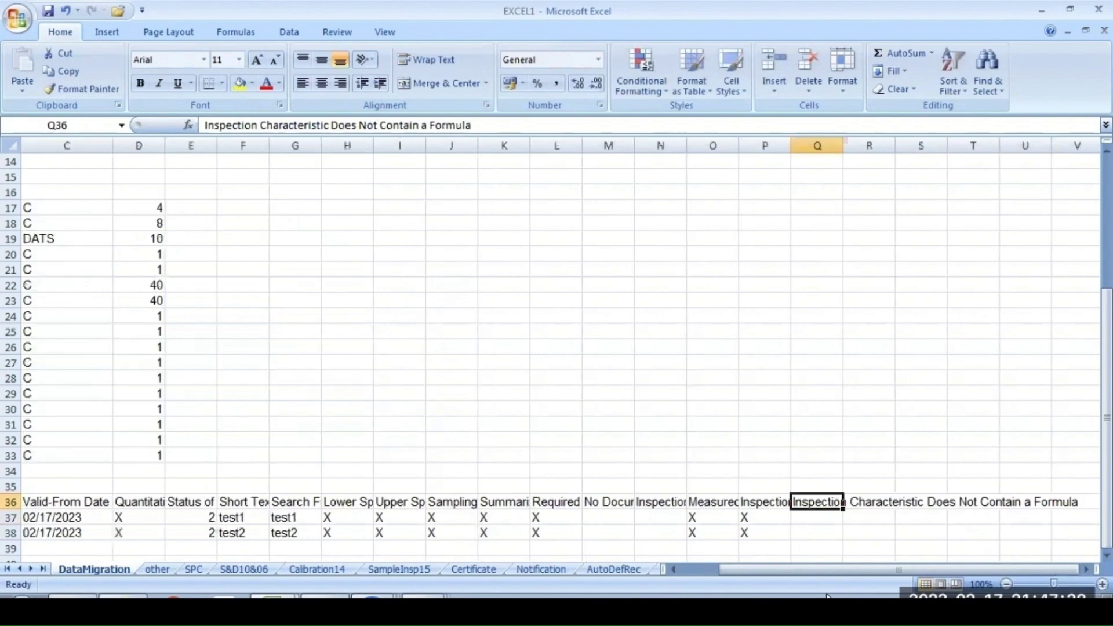
key(Down)
text(X)
key(Return)
text(X)
key(Up)
key(Up)
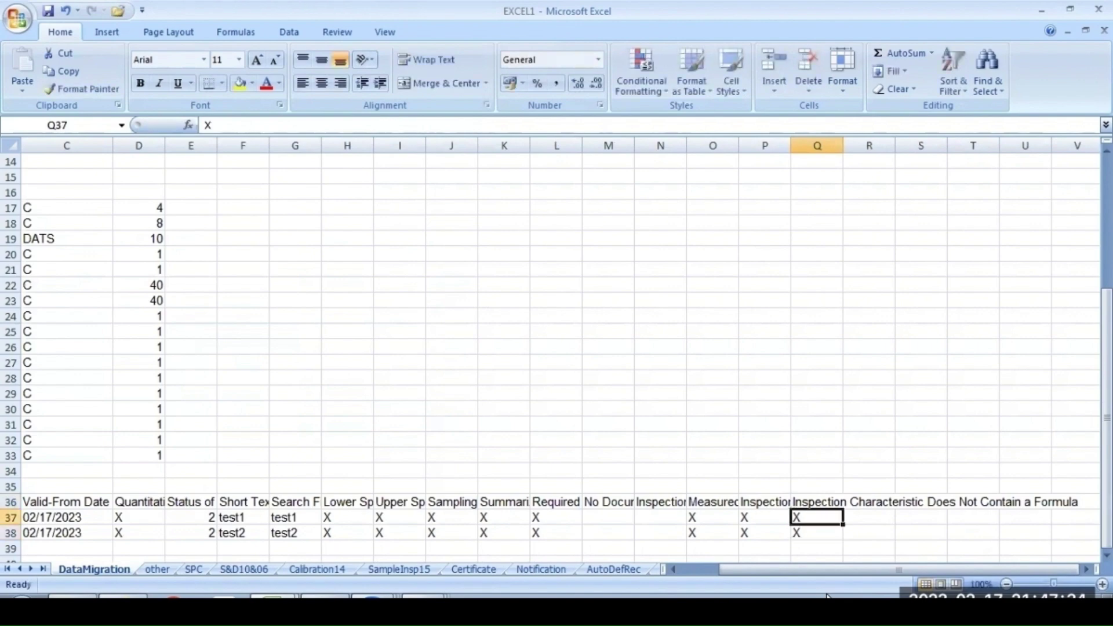
- Fill the No Documentation Required and Inspection Scope Must Be Adhered To cells M37:N38 with X
key(Right)
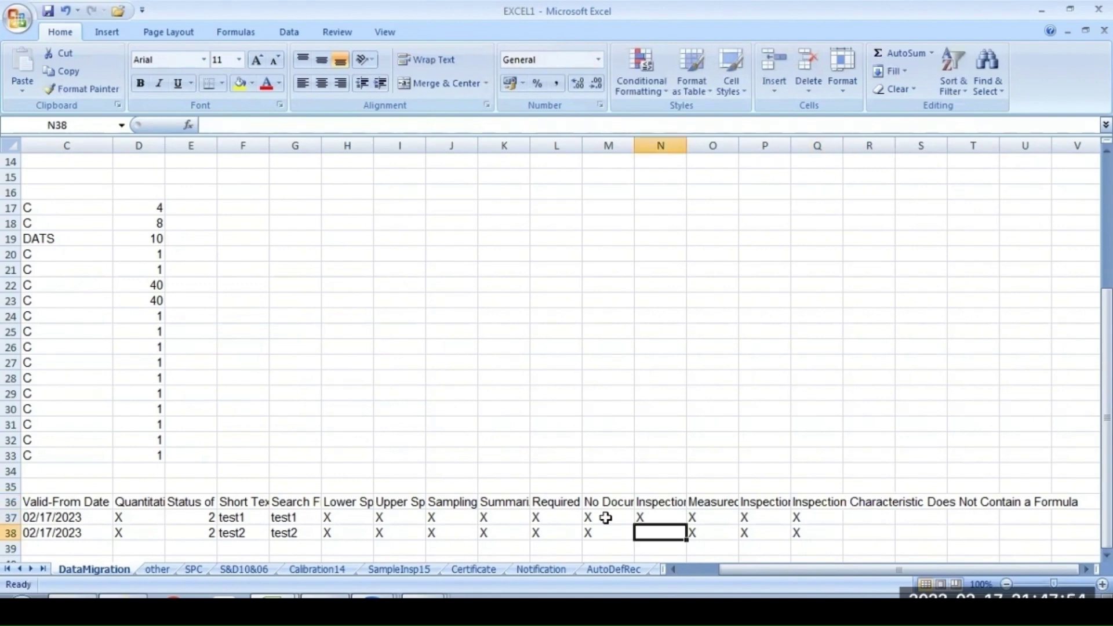
text(X)
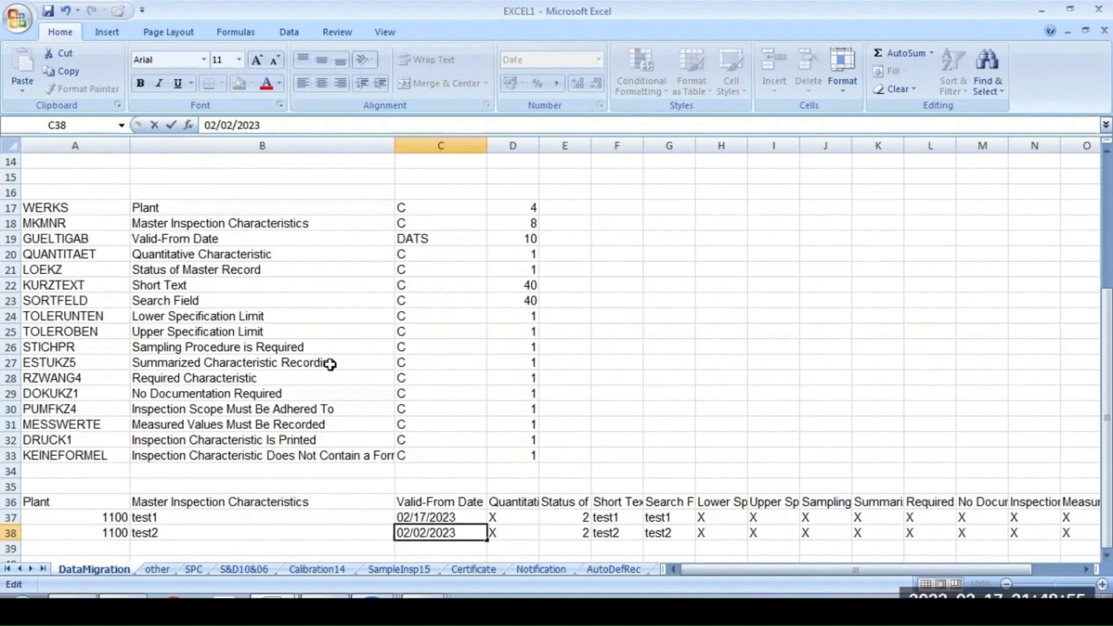
- Set the Valid-From Date of both test records in cells C37 and C38 to 02/02/2023
key(ctrl+Return)
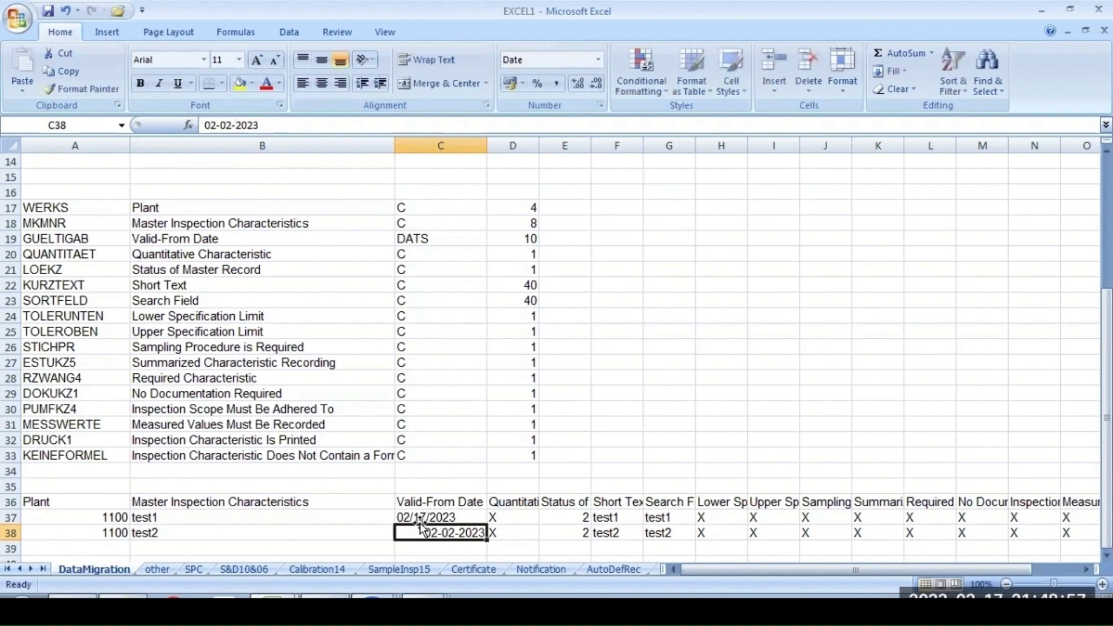
click(421, 516)
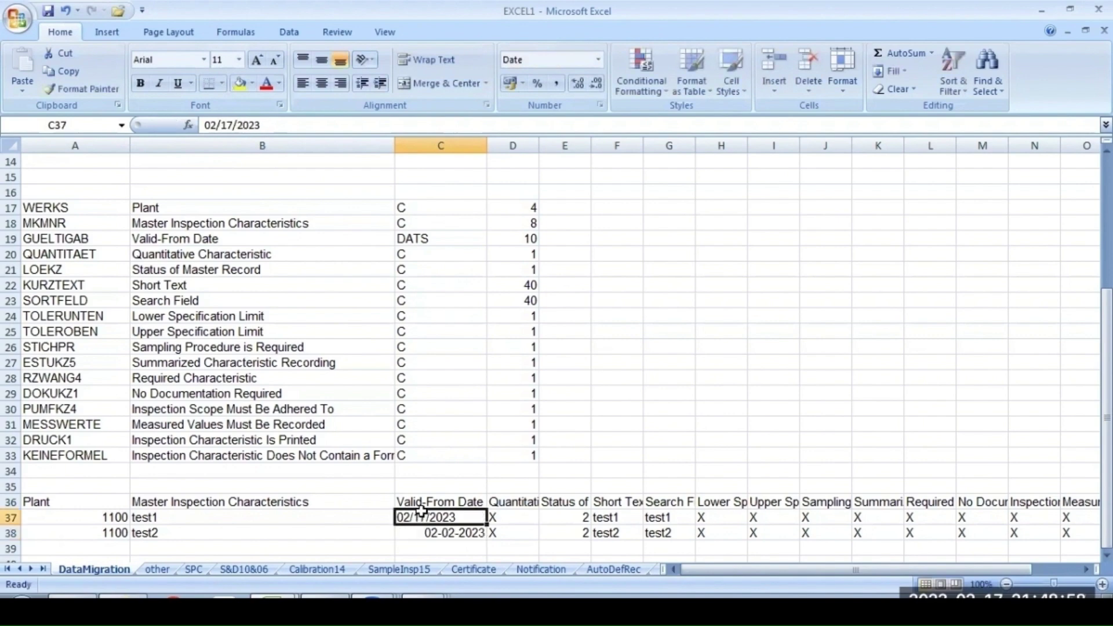
click(233, 124)
key(BackSpace)
key(BackSpace)
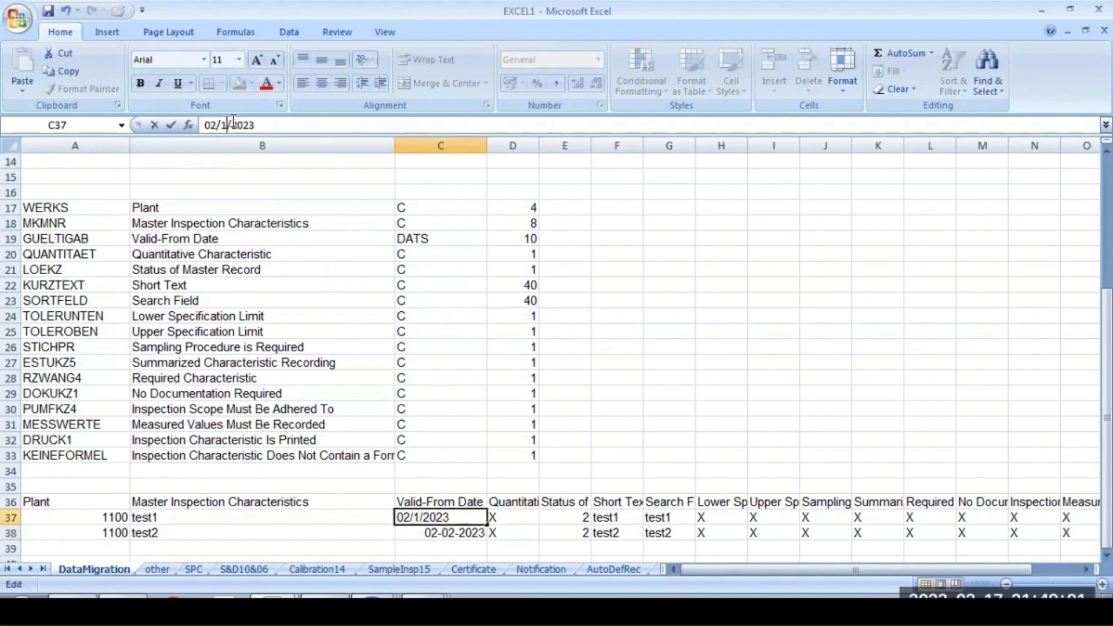
text(02)
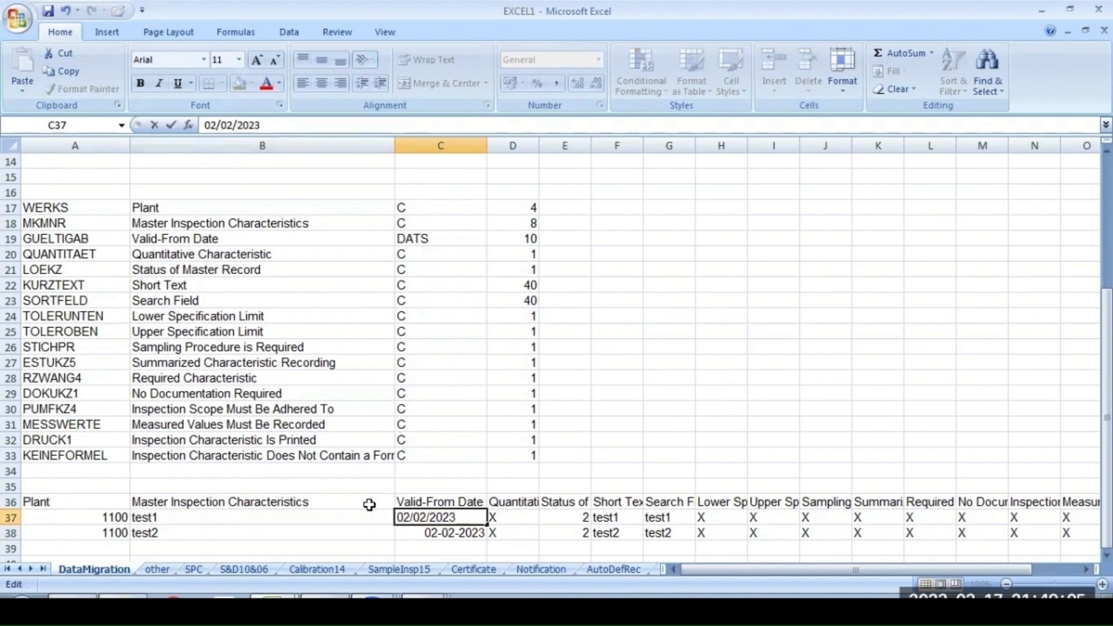
click(55, 508)
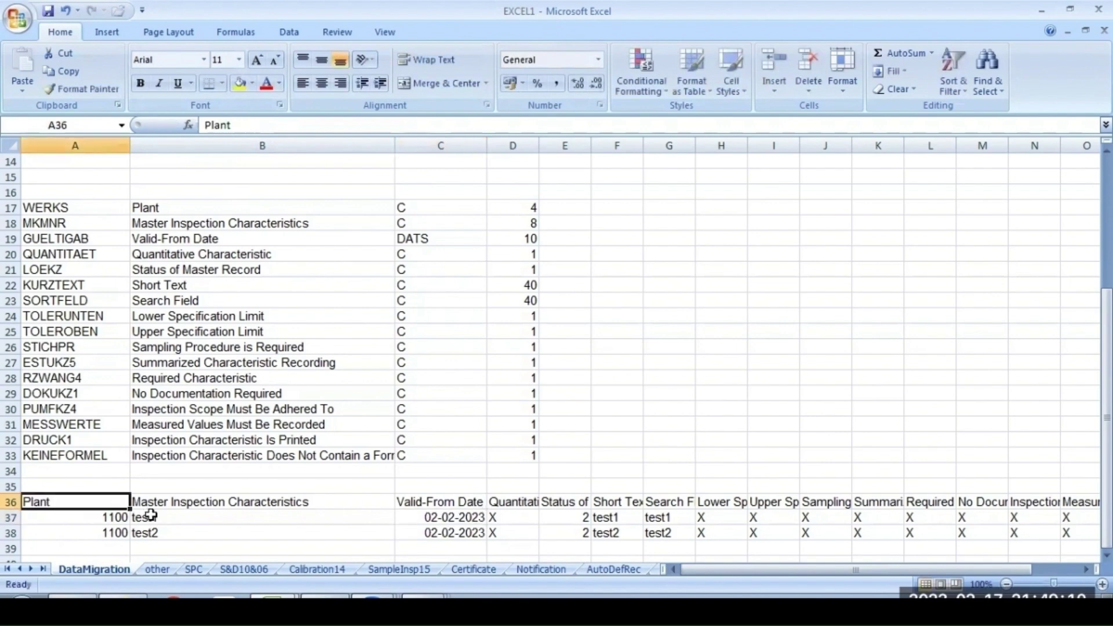
- Copy the two complete data records in range A37:Q38, without the header row
click(112, 517)
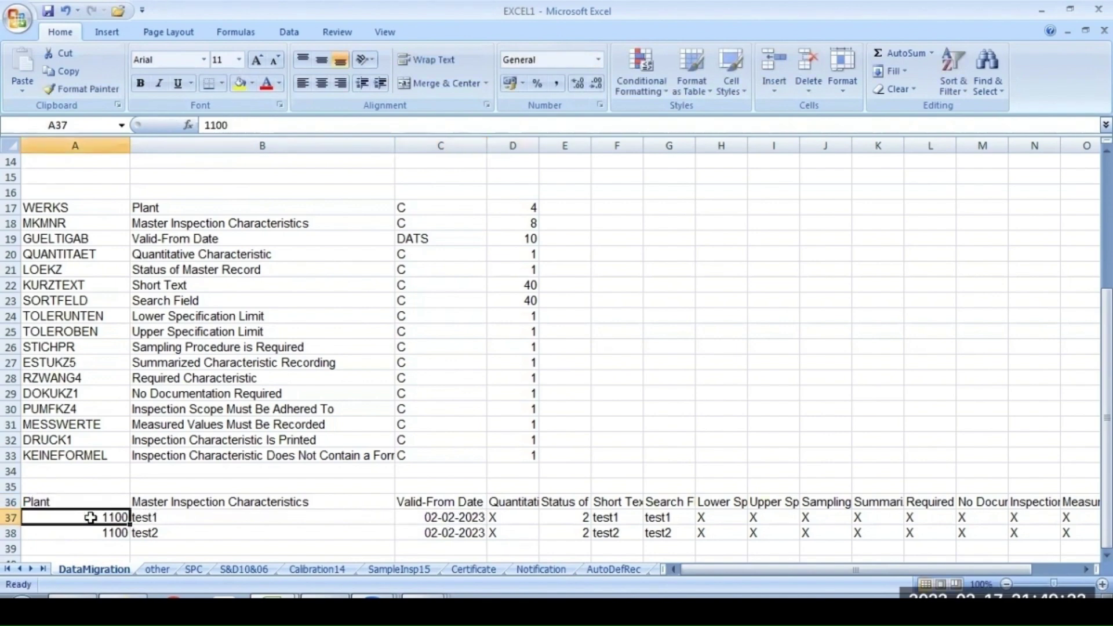
key(shift+Down)
key(shift+Right)
key(shift+Right)
key(shift+Right)
key(shift+Right)
key(shift+Right)
key(shift+Right)
key(shift+Right)
key(shift+Right)
key(shift+Right)
key(shift+Right)
key(shift+Right)
key(shift+Right)
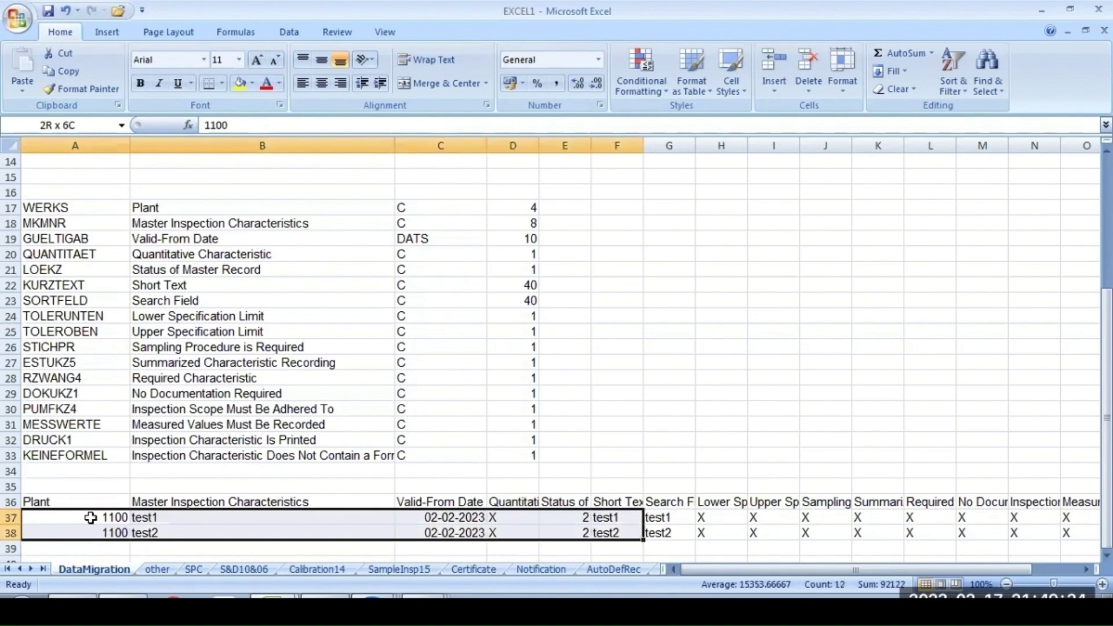
key(shift+Right)
key(shift+Right)
key(shift+Right)
key(shift+Right)
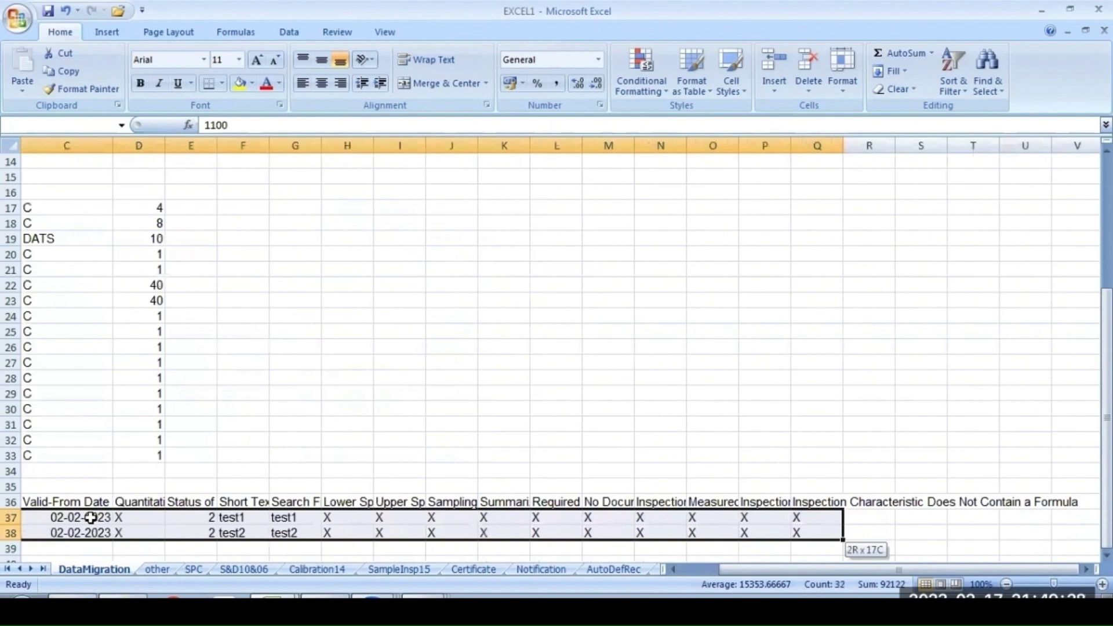
key(shift+Right)
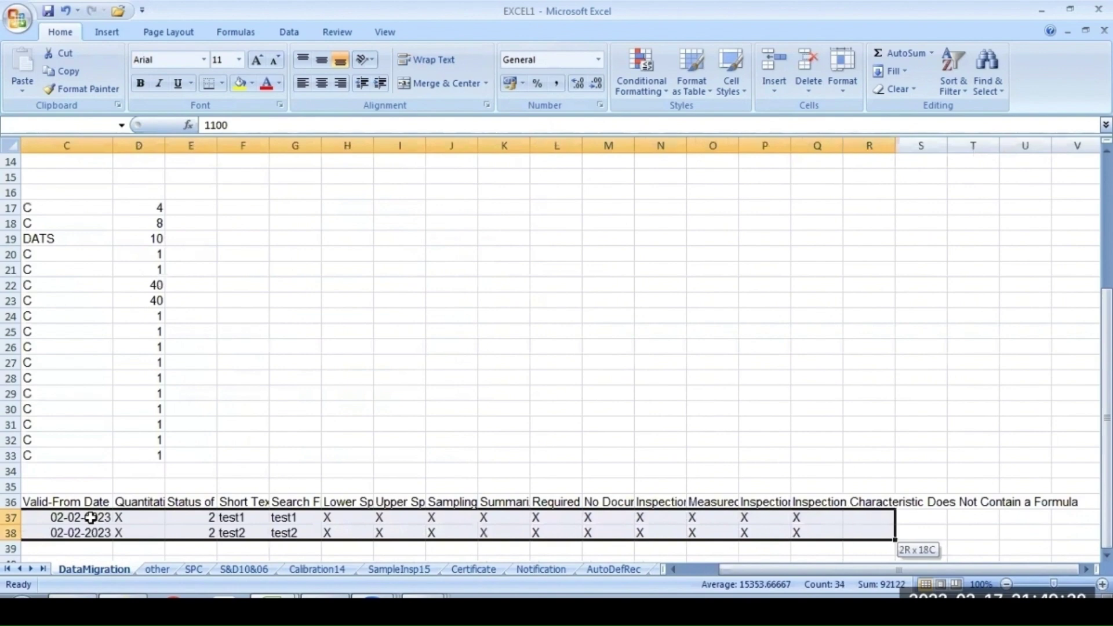
key(shift+Left)
key(shift+Left)
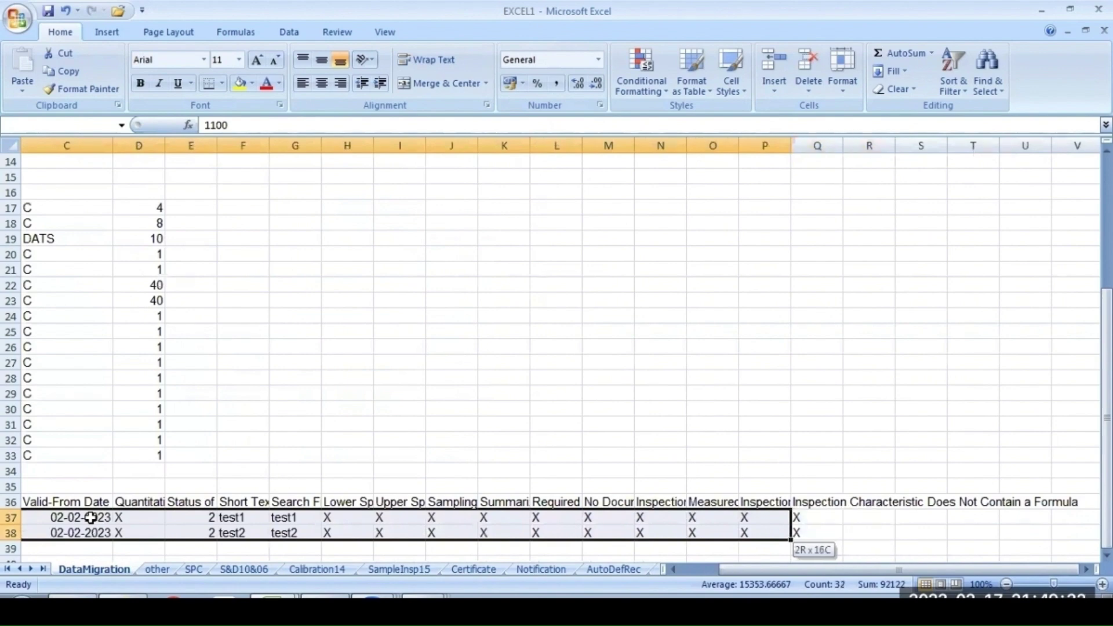
key(shift+Right)
key(ctrl+c)
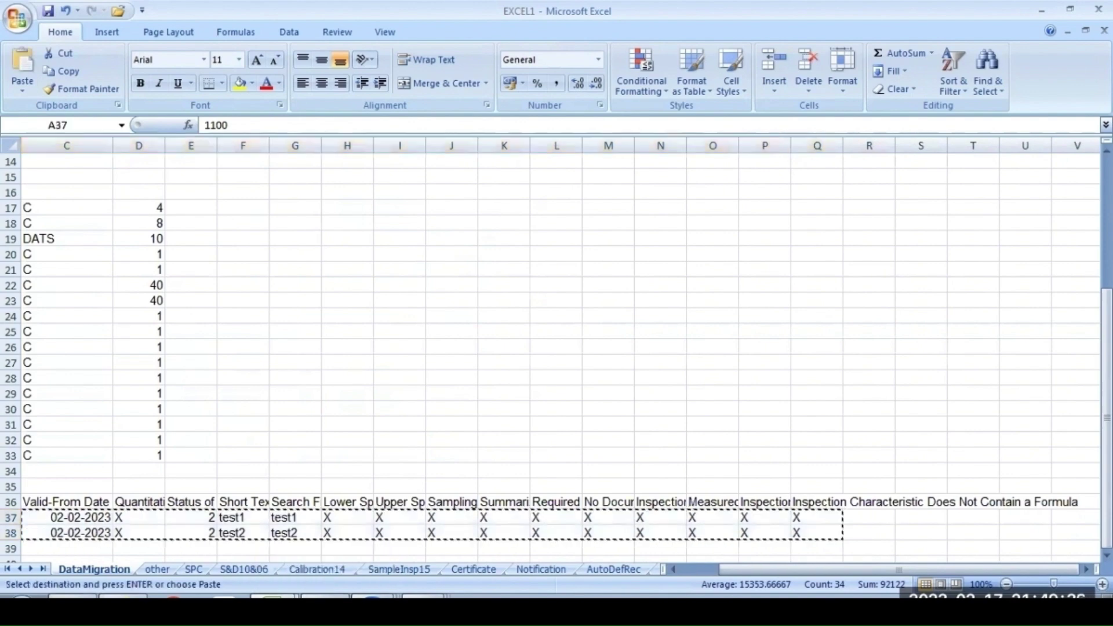
- Paste the copied records into the test file in Notepad, then close it and save the changes to C:\test.txt
key(alt+Tab)
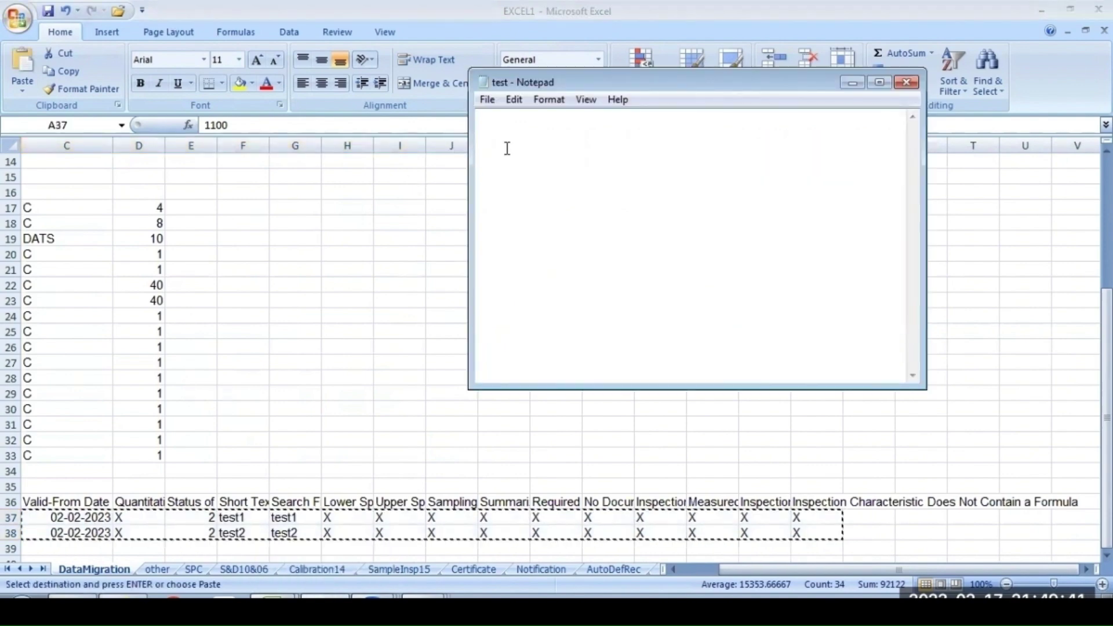
key(ctrl+v)
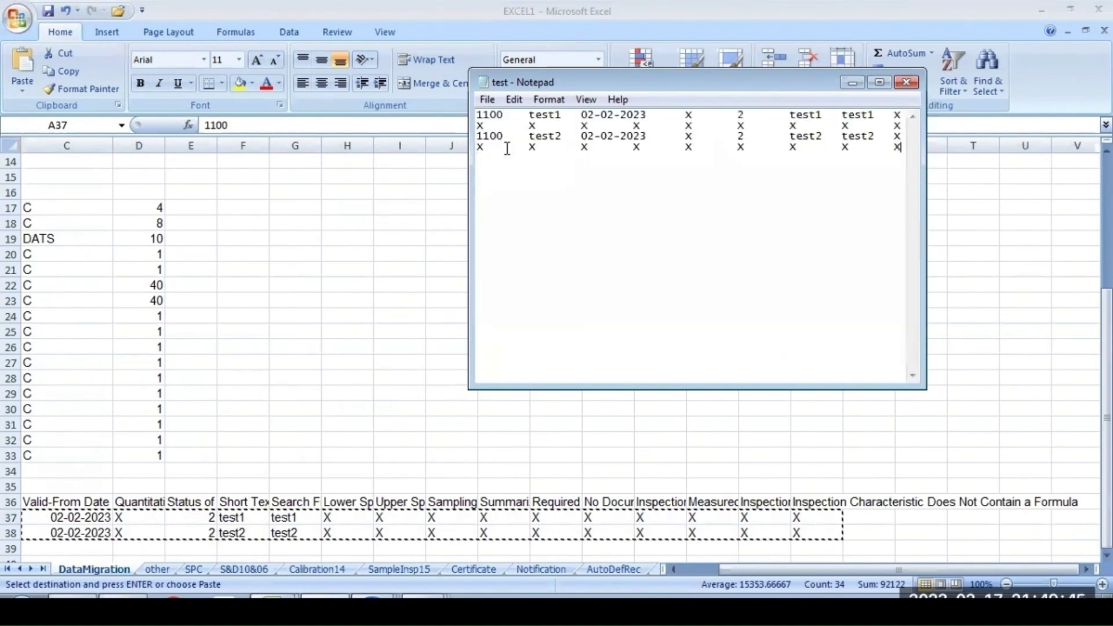
click(906, 82)
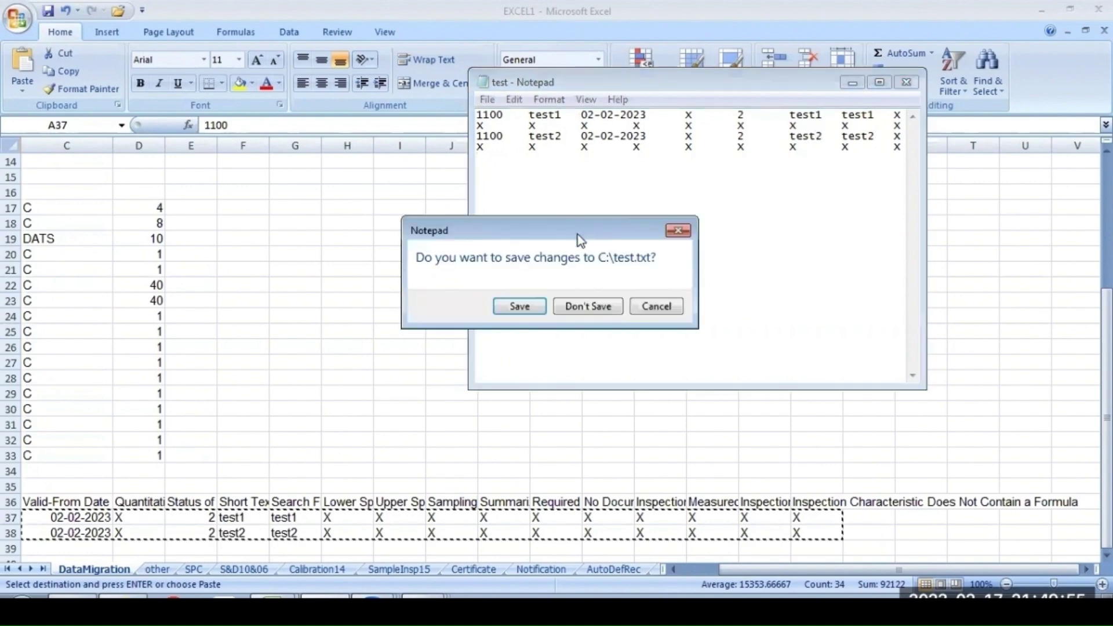
click(513, 307)
- Switch to the LSM Workbench in SAP and open the Specify Files process step of project TEST2
click(372, 596)
click(375, 547)
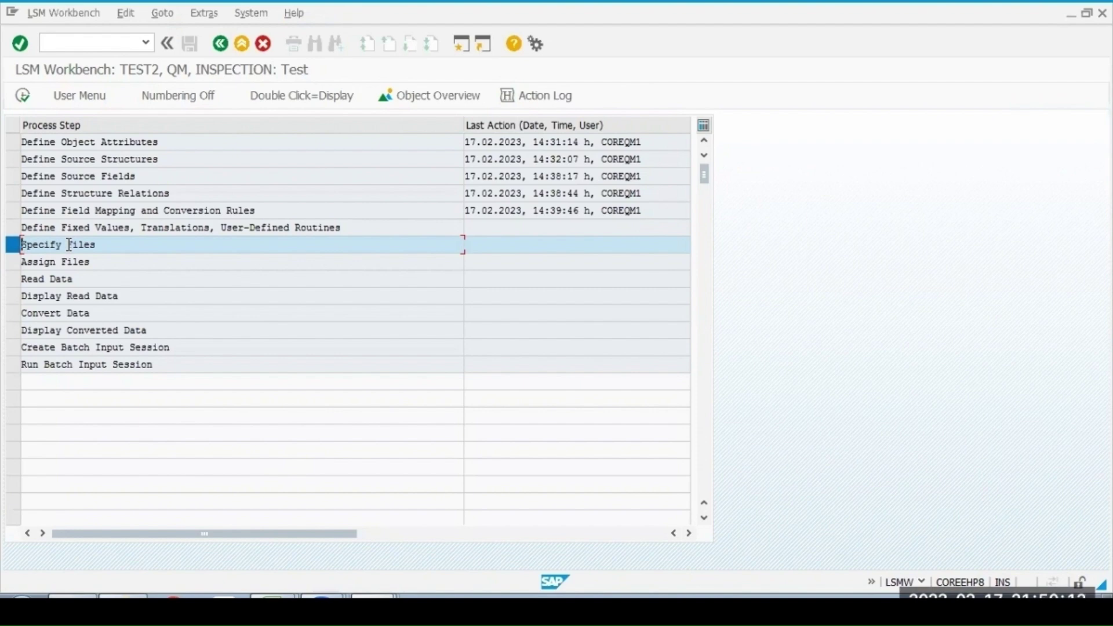
click(26, 100)
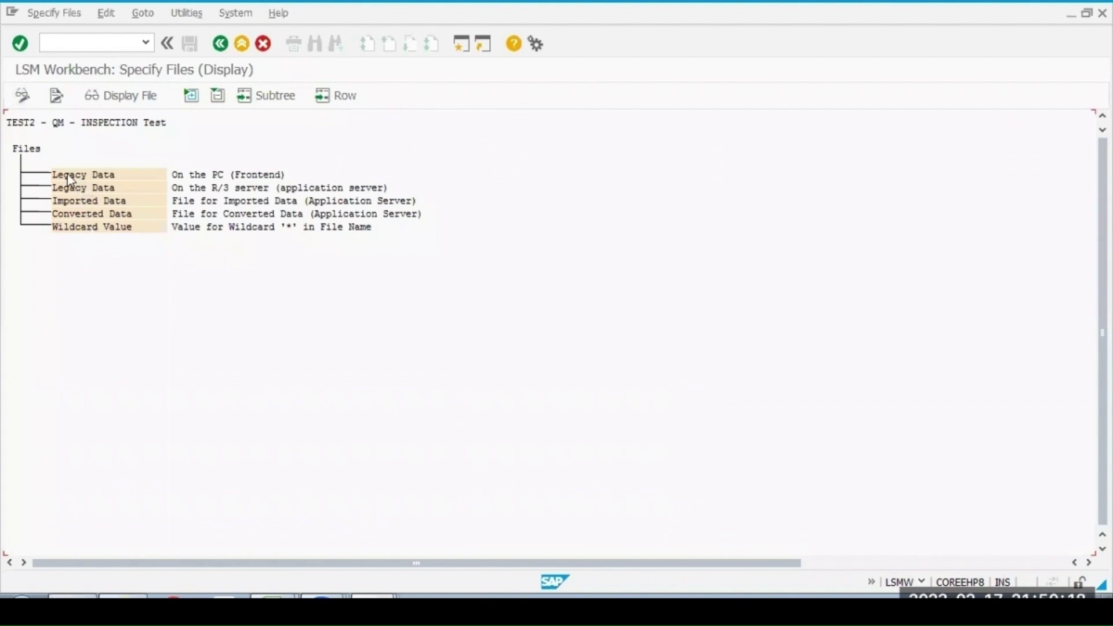
- Switch the file specification to change mode and select C:\test.txt as the legacy data file on the PC
click(23, 95)
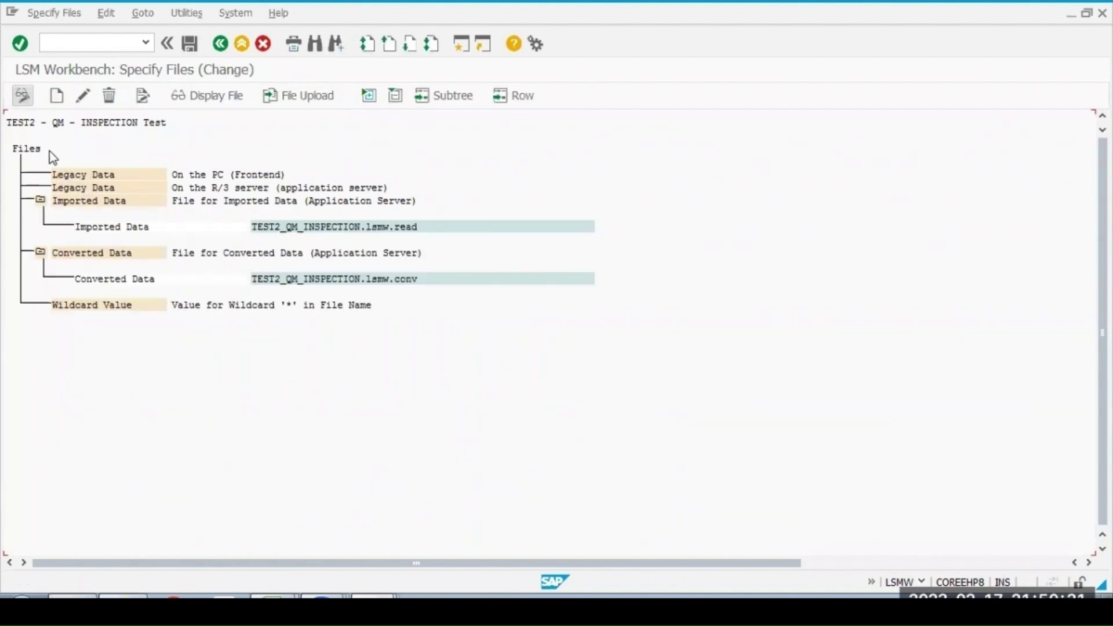
click(89, 174)
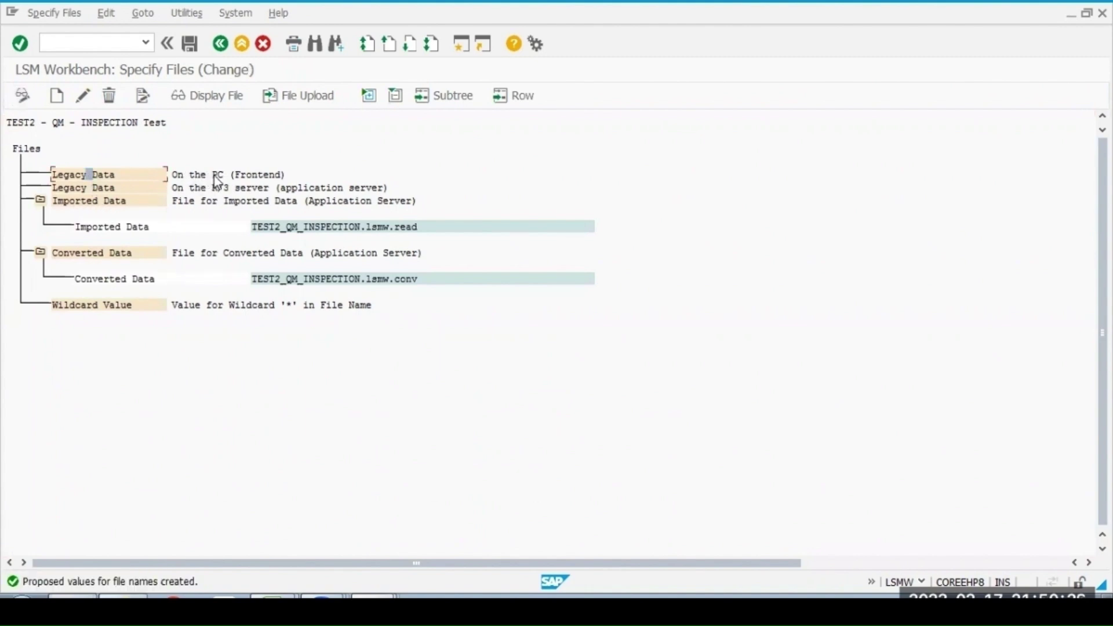
double_click(72, 174)
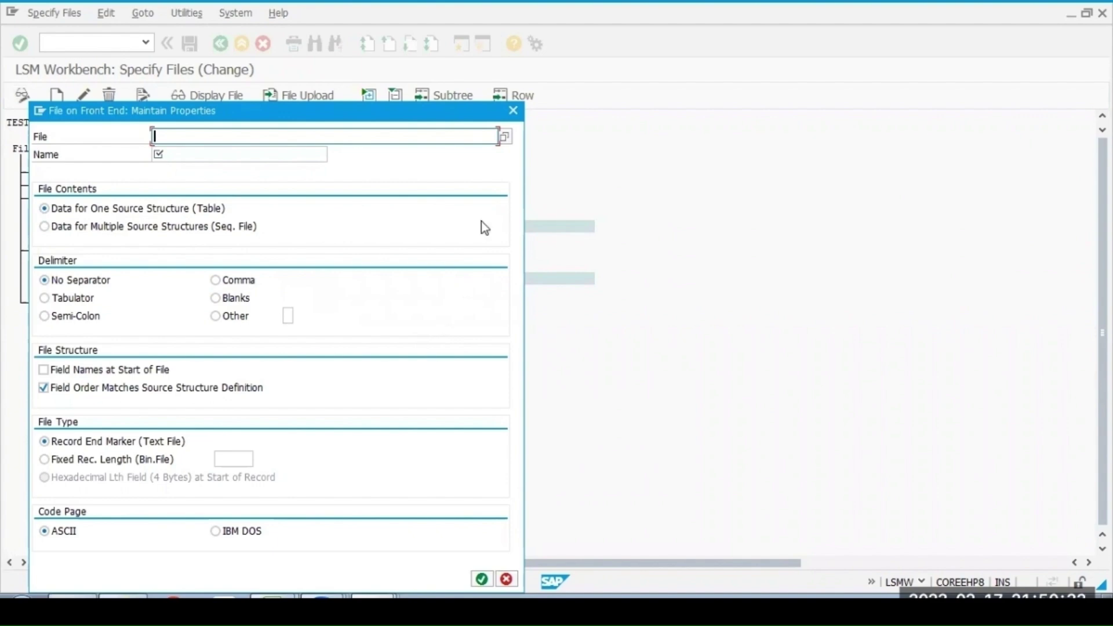
click(504, 138)
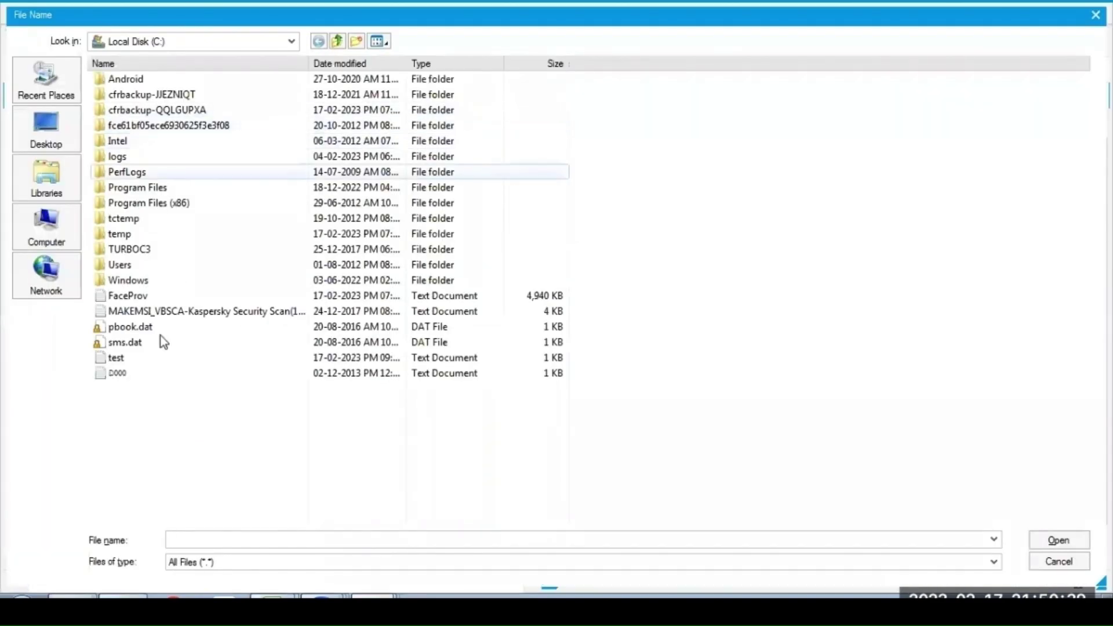
double_click(117, 363)
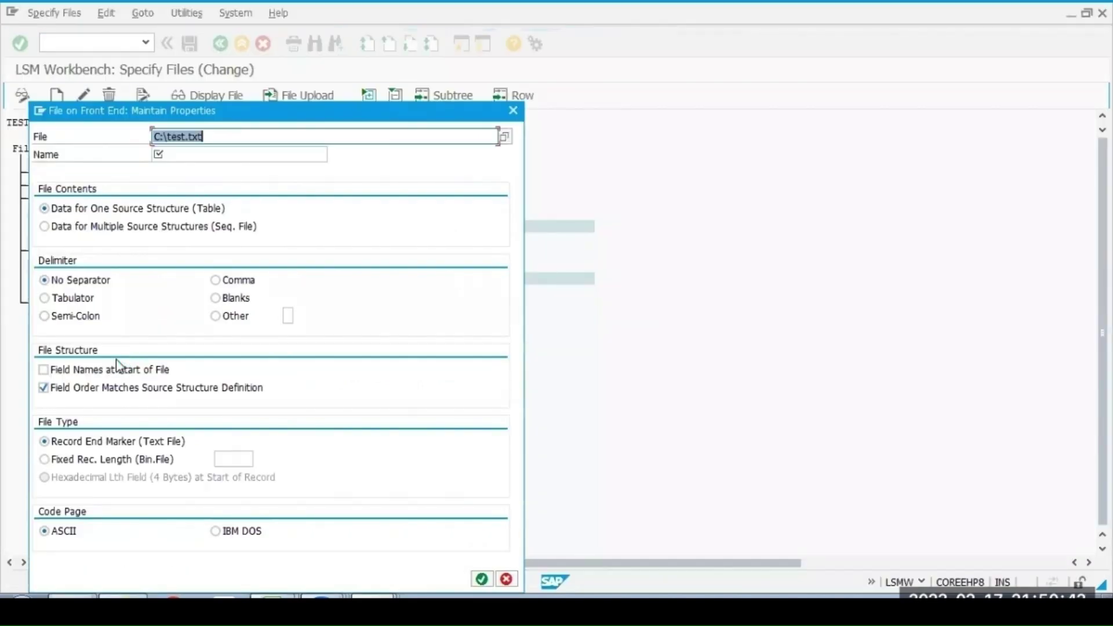
- Name the legacy data file test with Tabulator as delimiter, save the file specification, and return to the process steps
click(168, 155)
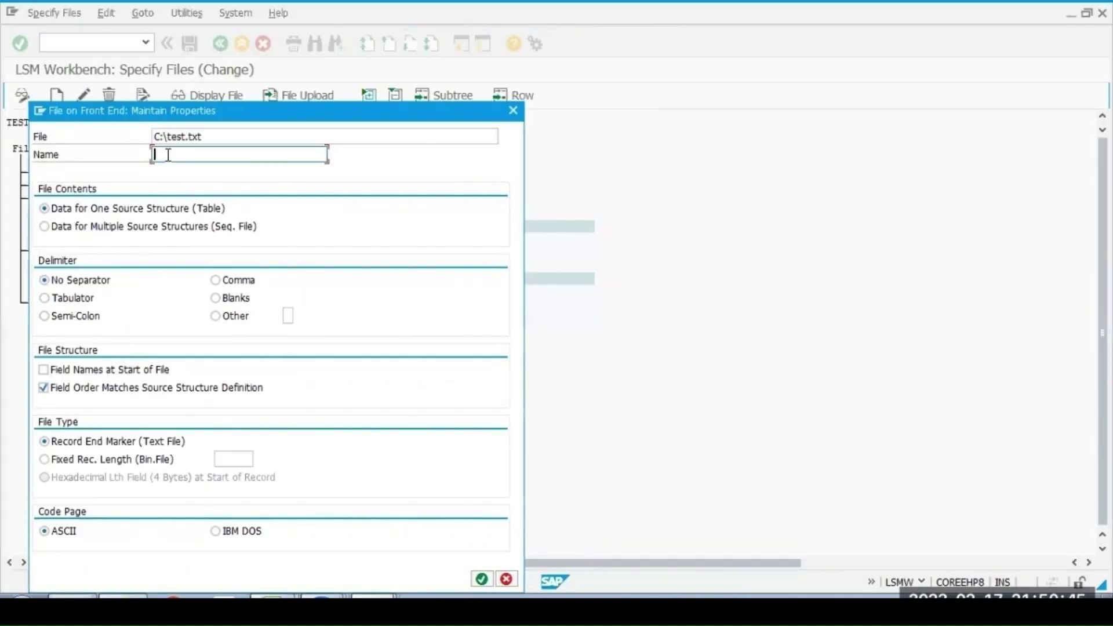
text(test)
click(54, 298)
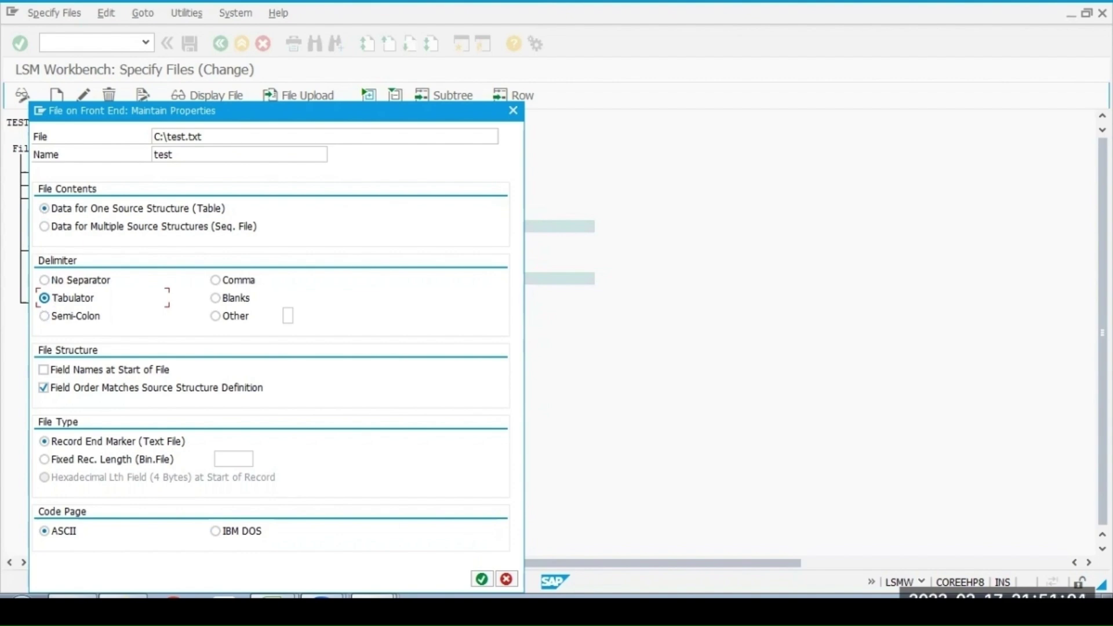
click(480, 577)
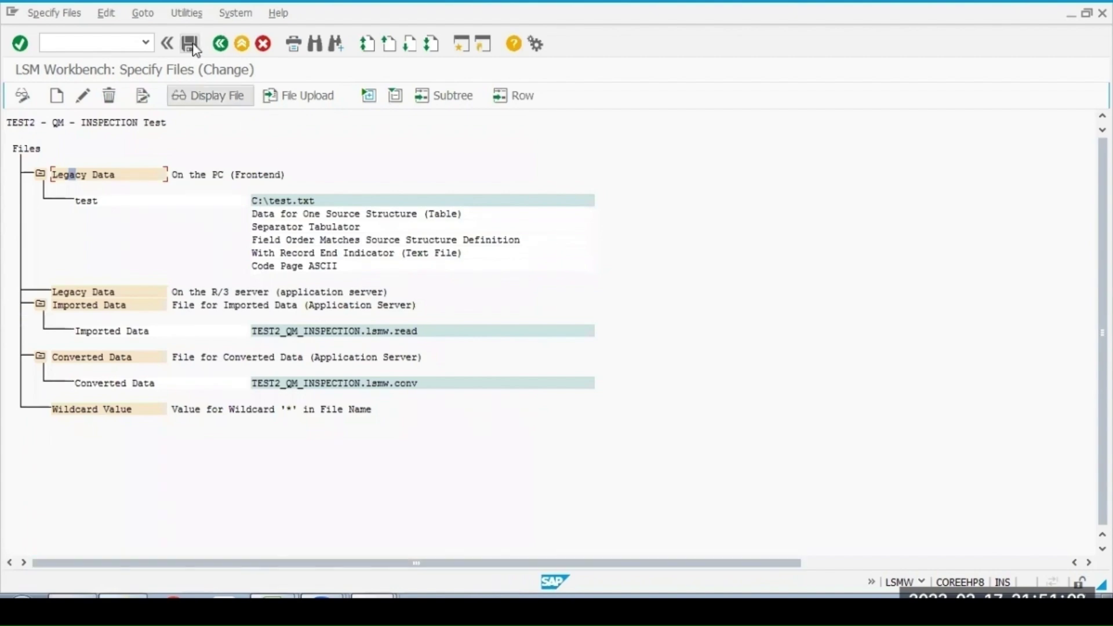
click(191, 45)
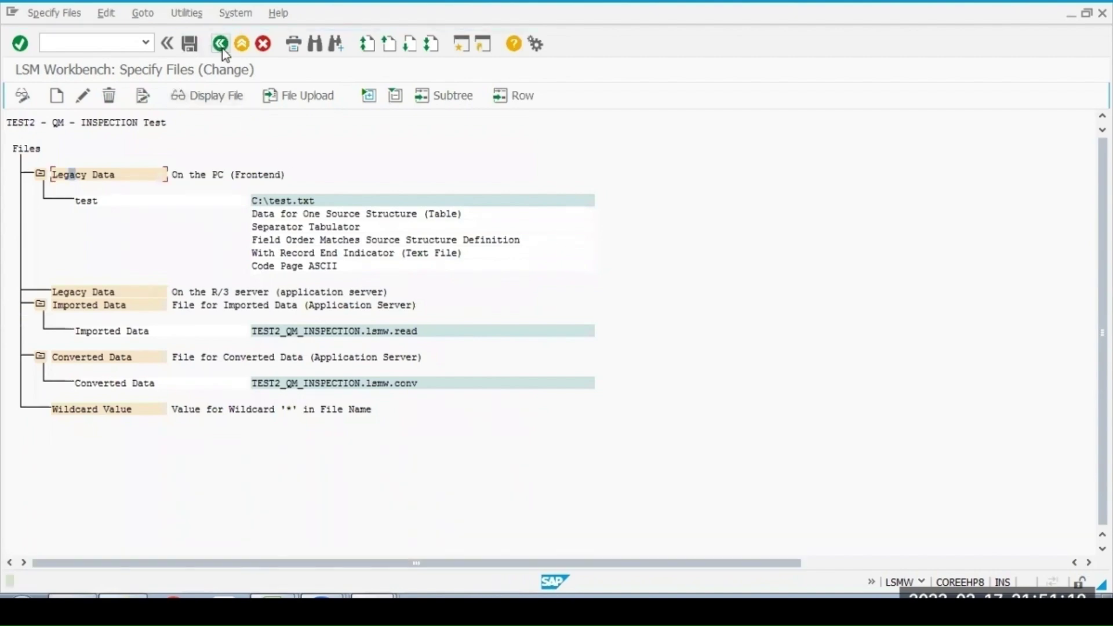
click(220, 46)
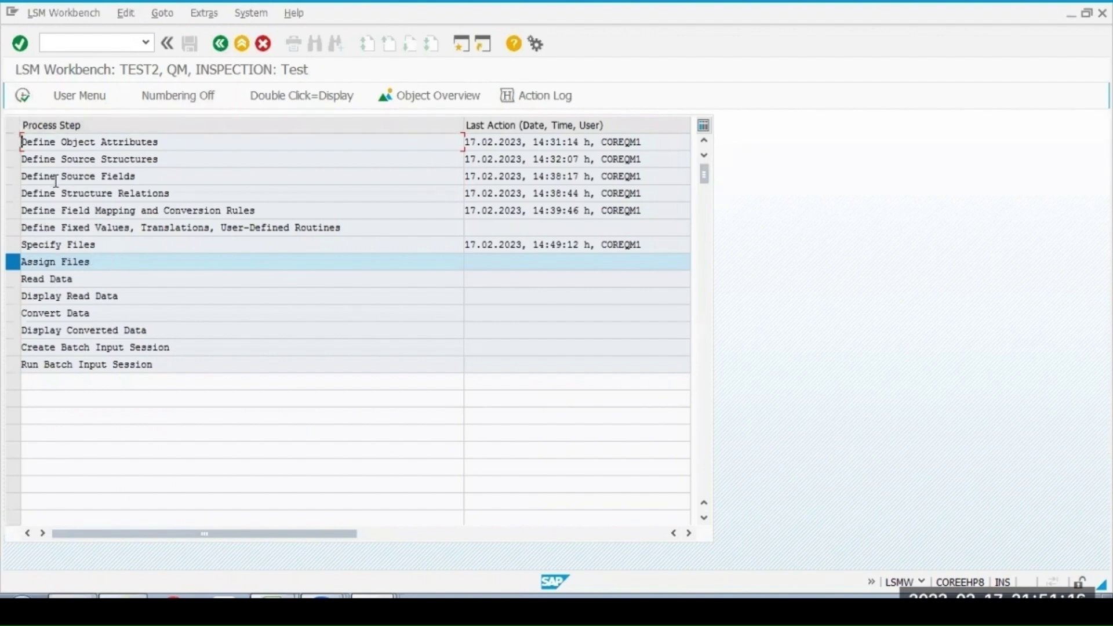
- In the Assign Files process step, try to assign a file to source structure SSTEST, then save and return
click(25, 100)
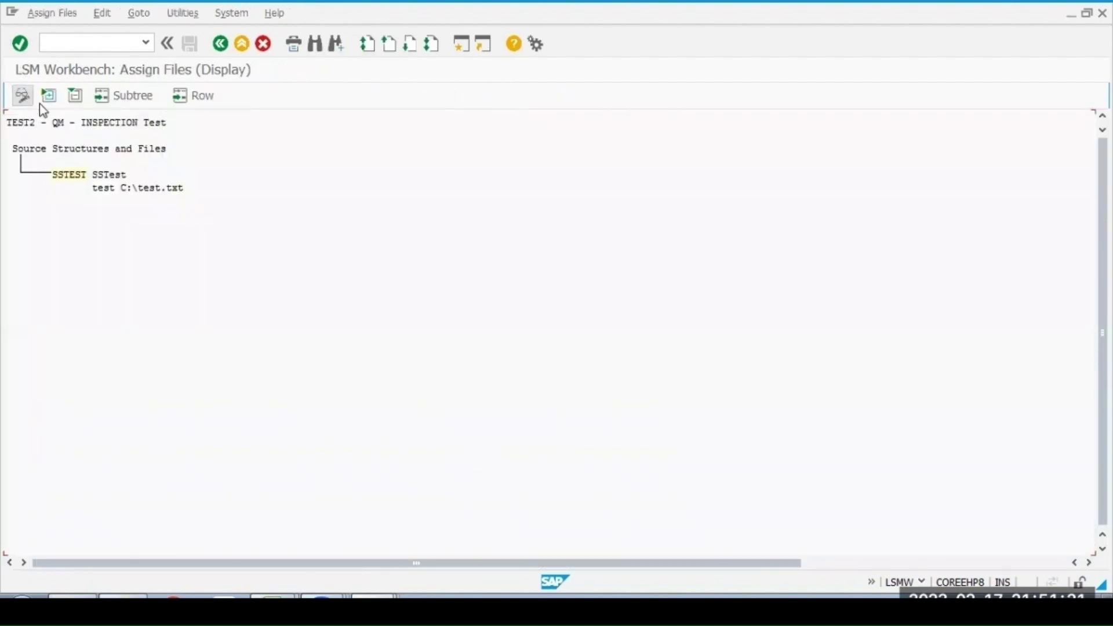
click(23, 99)
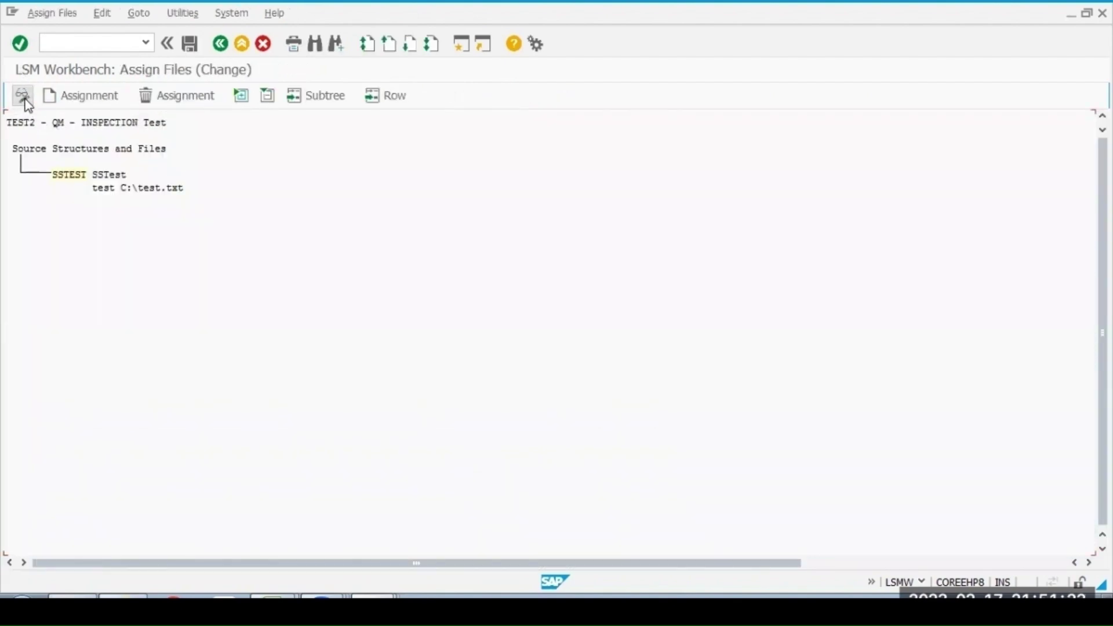
click(90, 174)
click(85, 93)
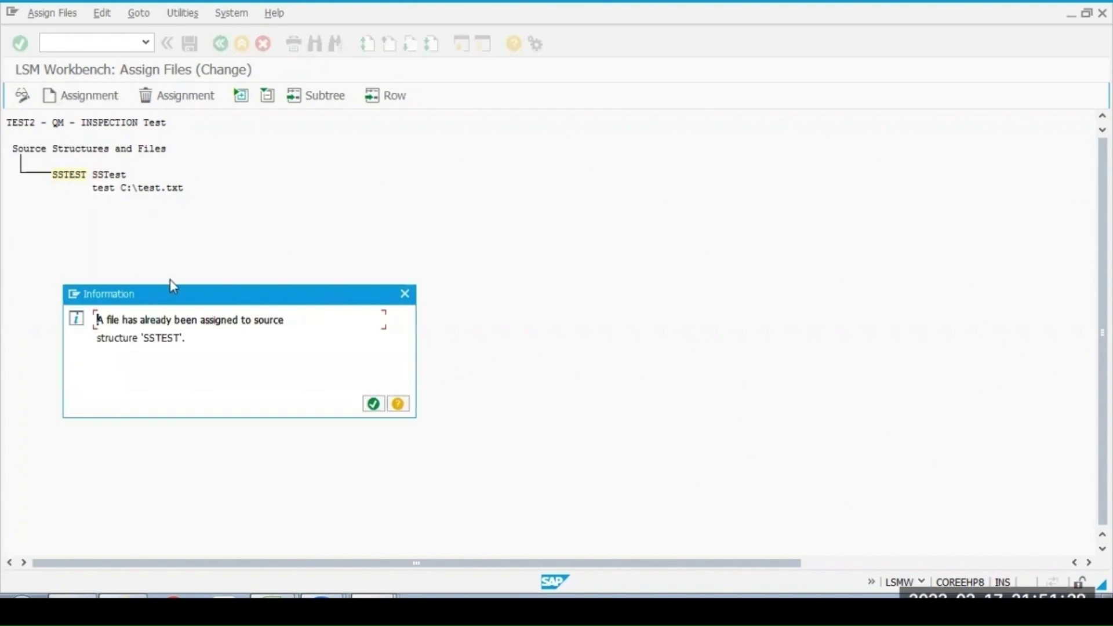
click(373, 405)
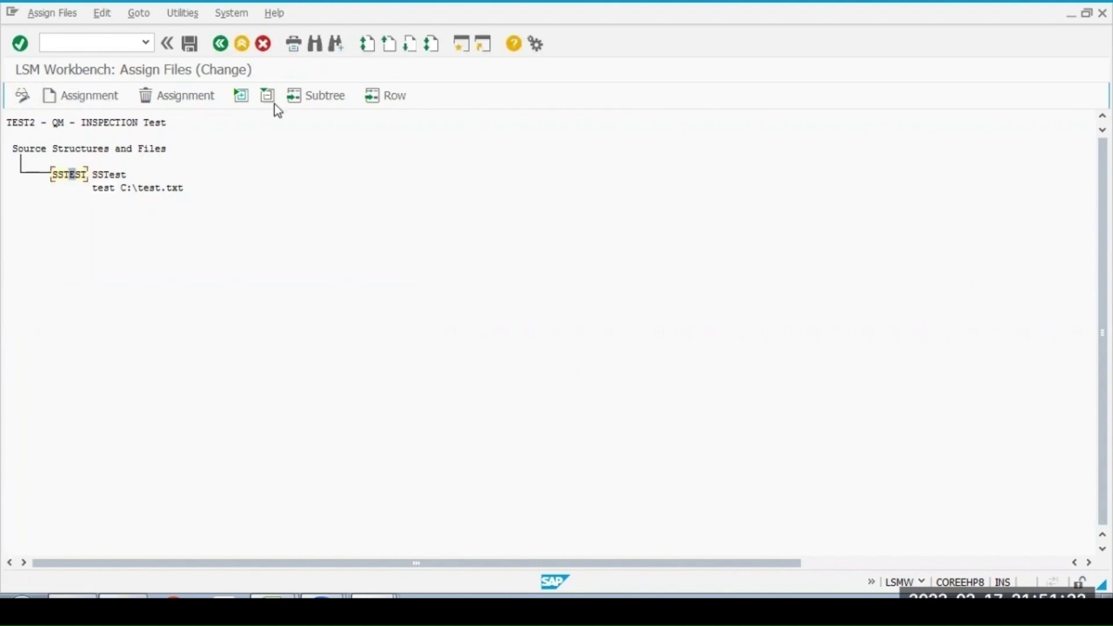
click(194, 50)
click(221, 48)
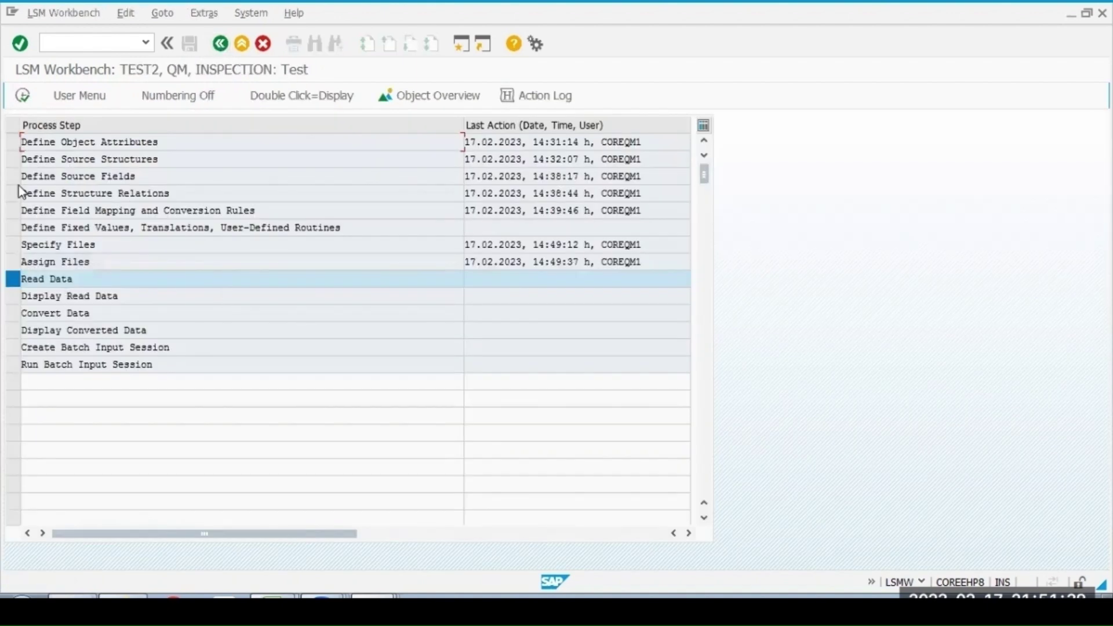
- Open the Read Data process step and check the two test records in the EXCEL1 workbook before returning to SAP
click(24, 96)
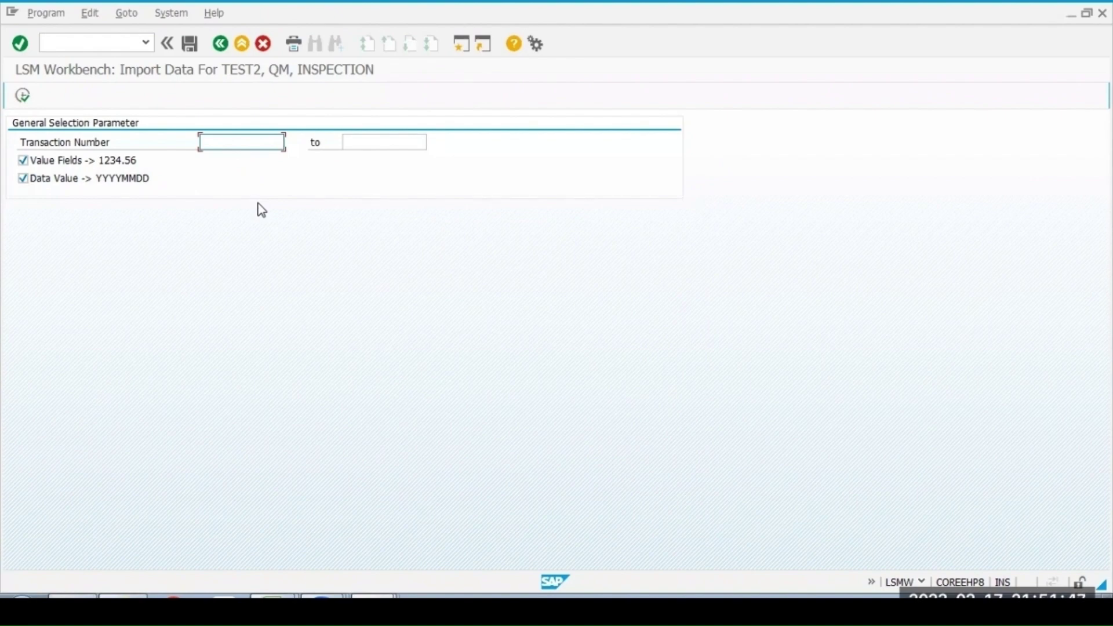
click(273, 597)
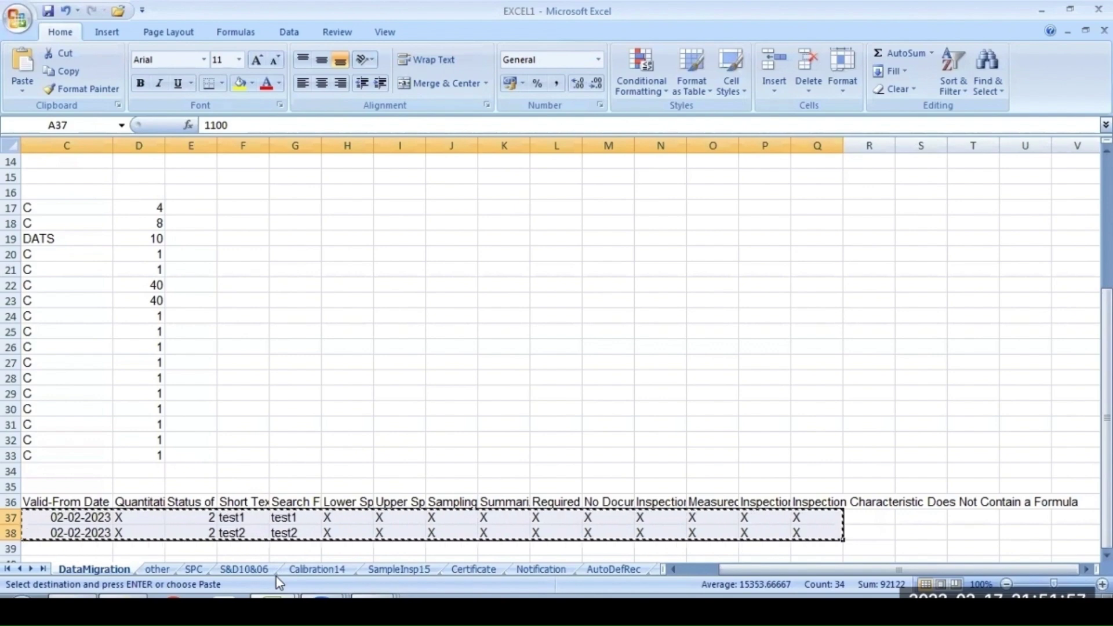
click(274, 597)
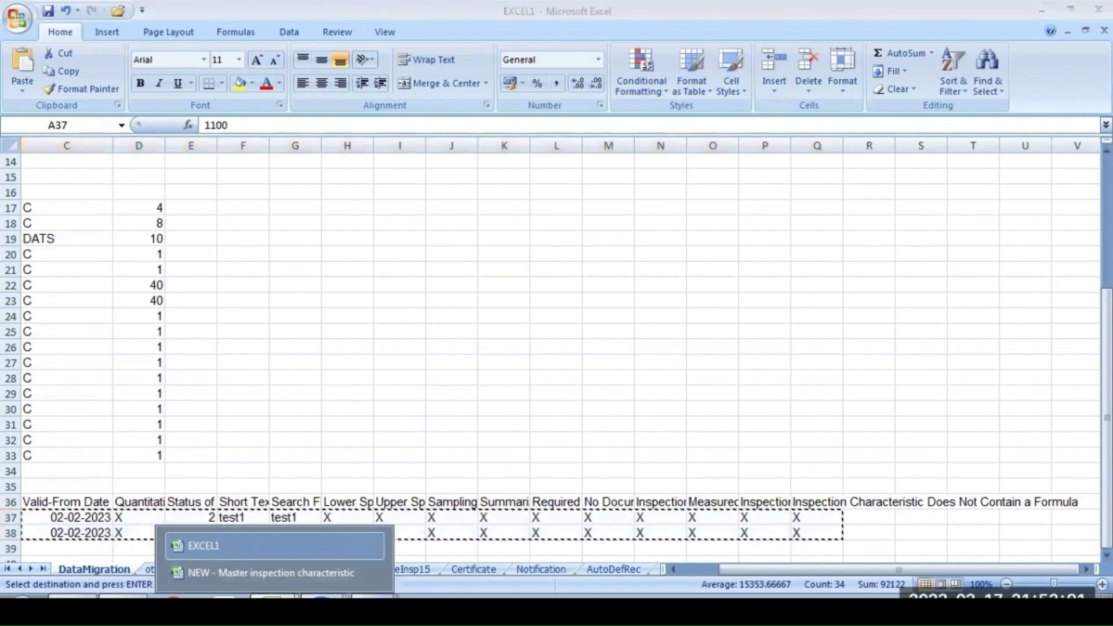
click(371, 543)
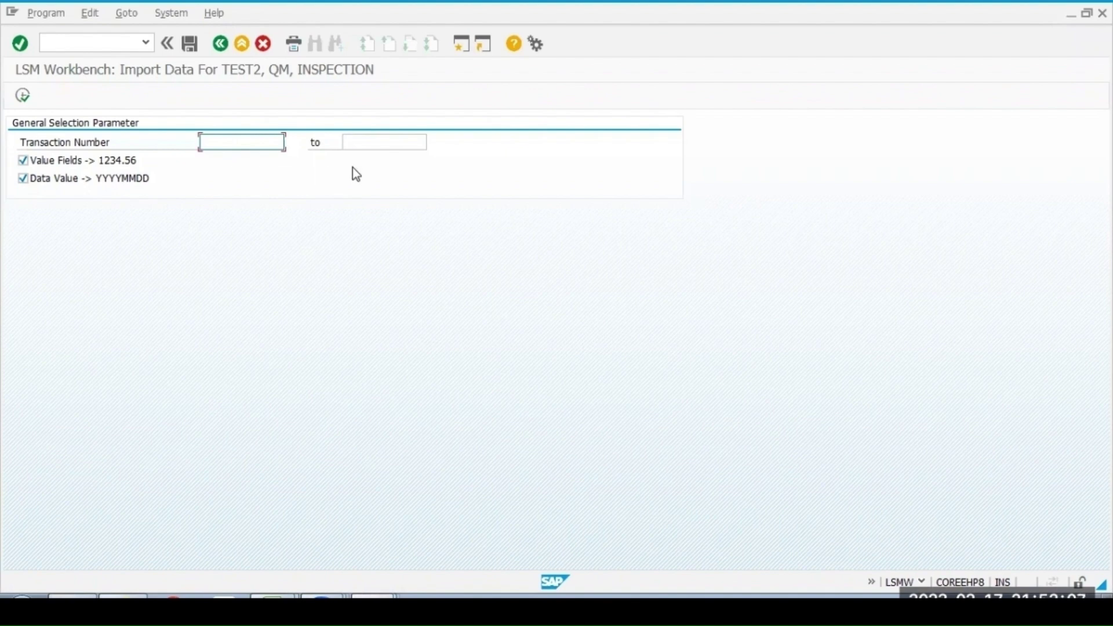
- Import all transactions from C:\test.txt, allowing SAP access to the file, and return to the process steps
click(23, 96)
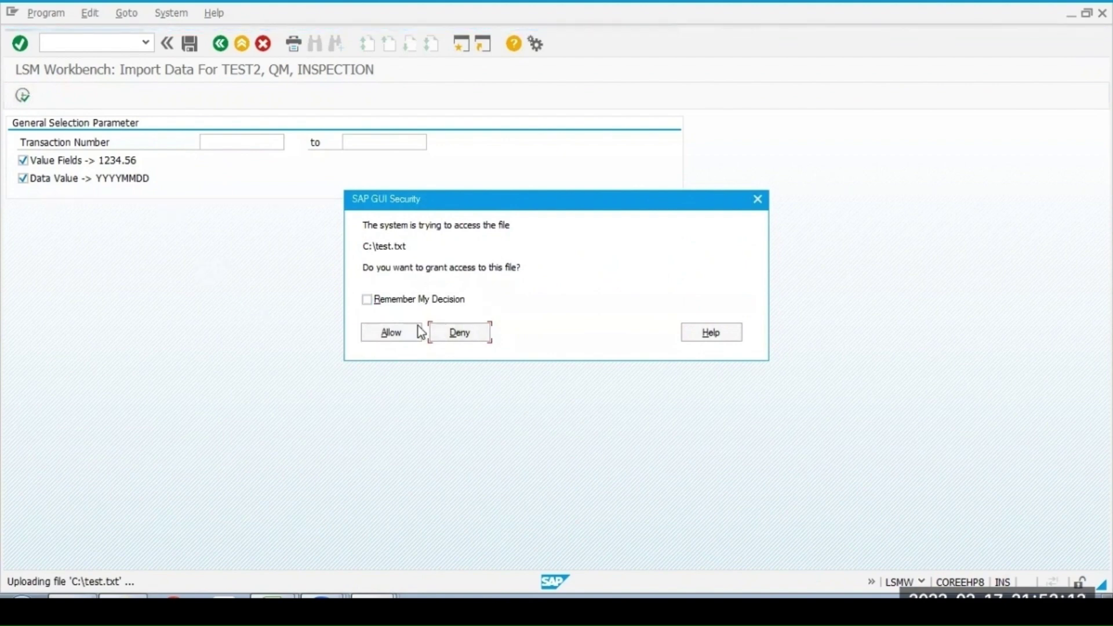
click(399, 339)
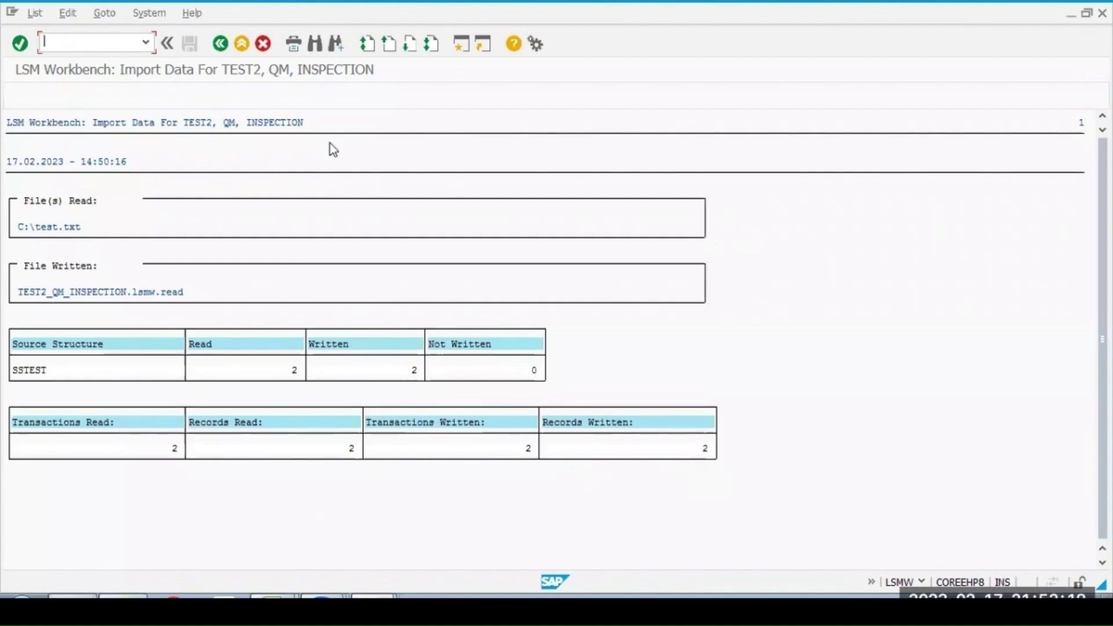
click(220, 47)
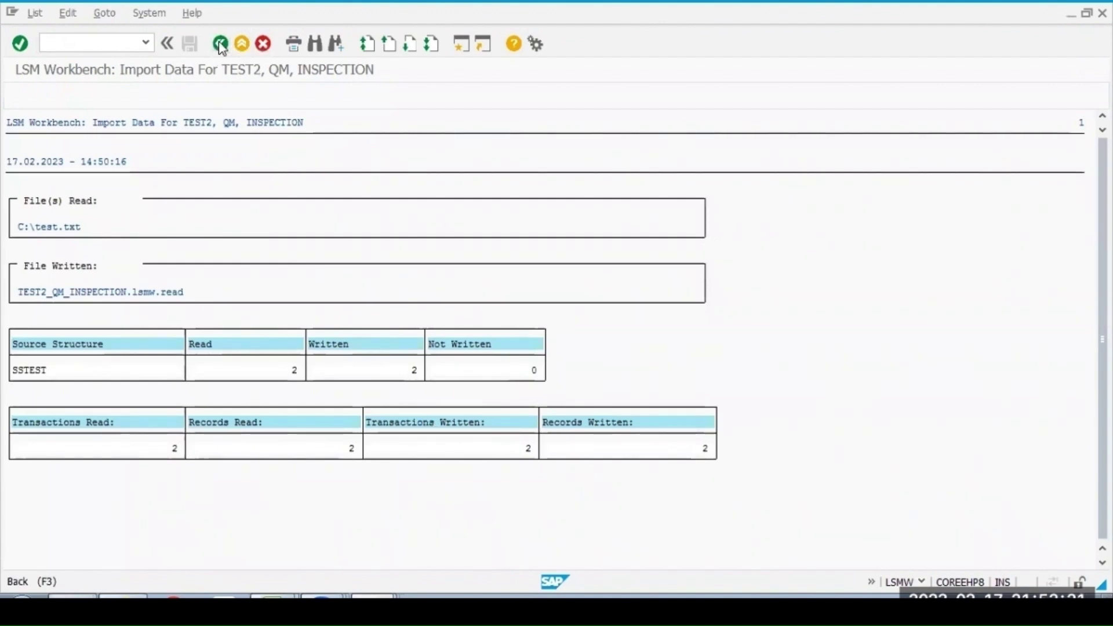
click(190, 46)
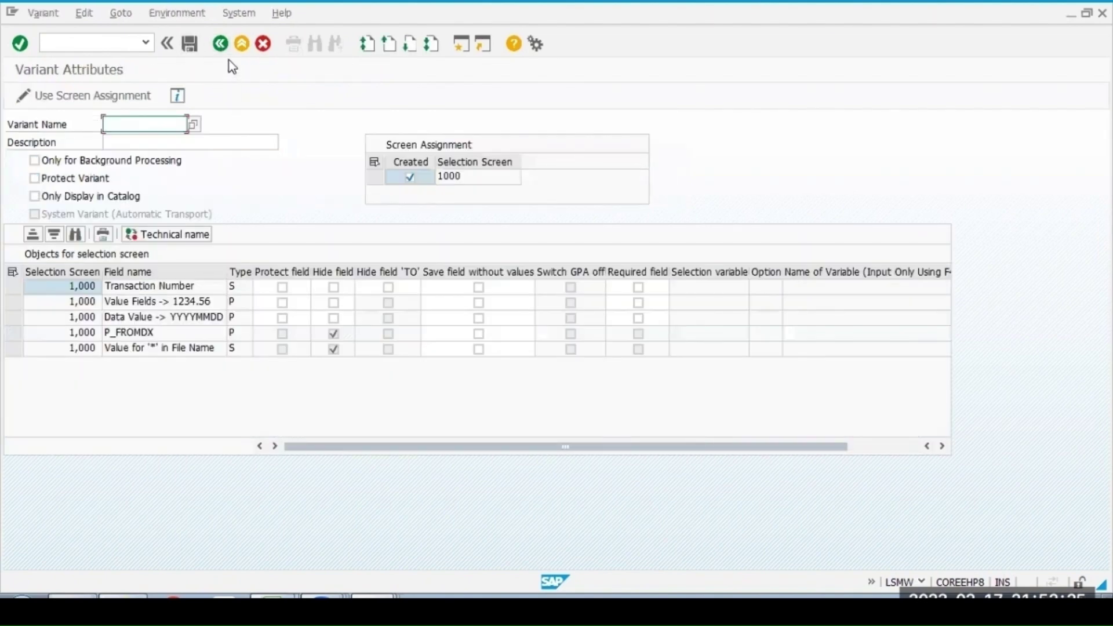
click(221, 43)
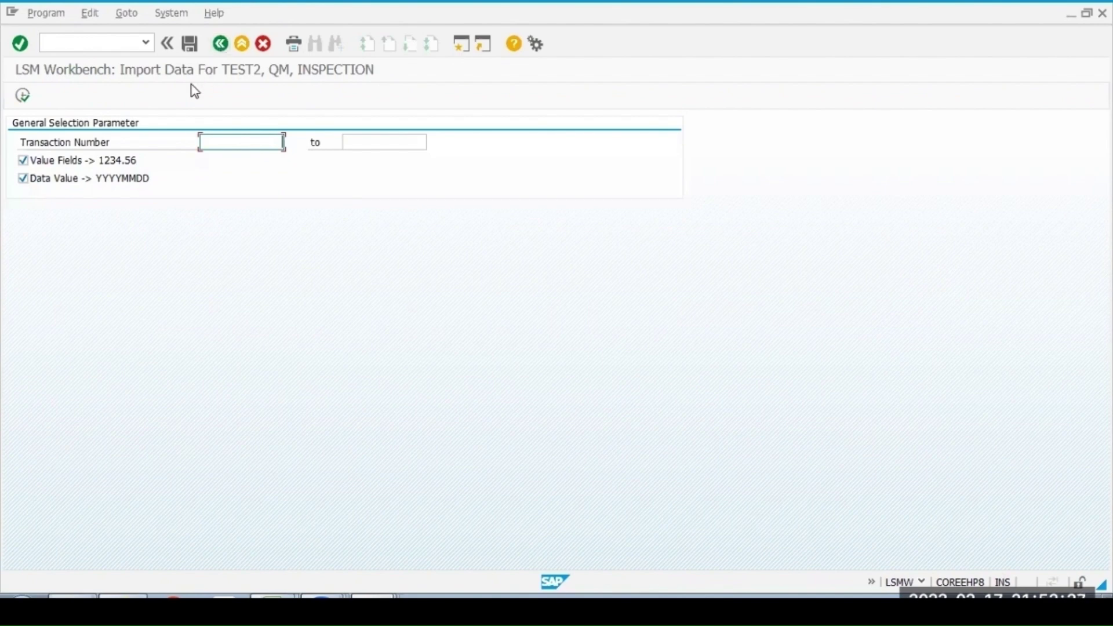
click(220, 43)
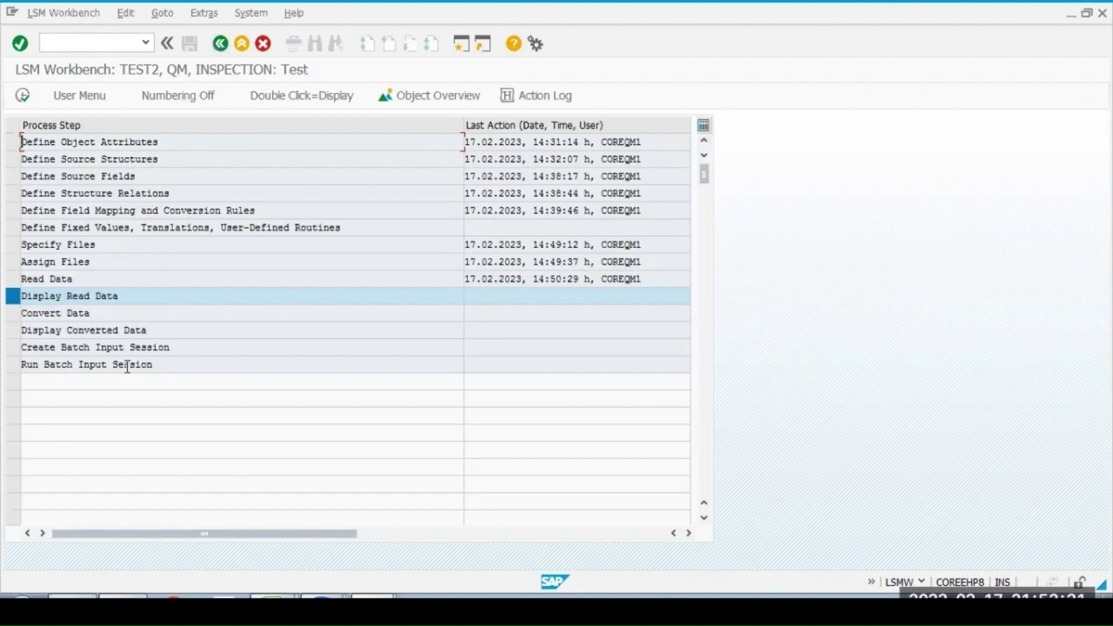
- Display the read data up to line 10000, review the imported records, and return to the process steps
click(24, 97)
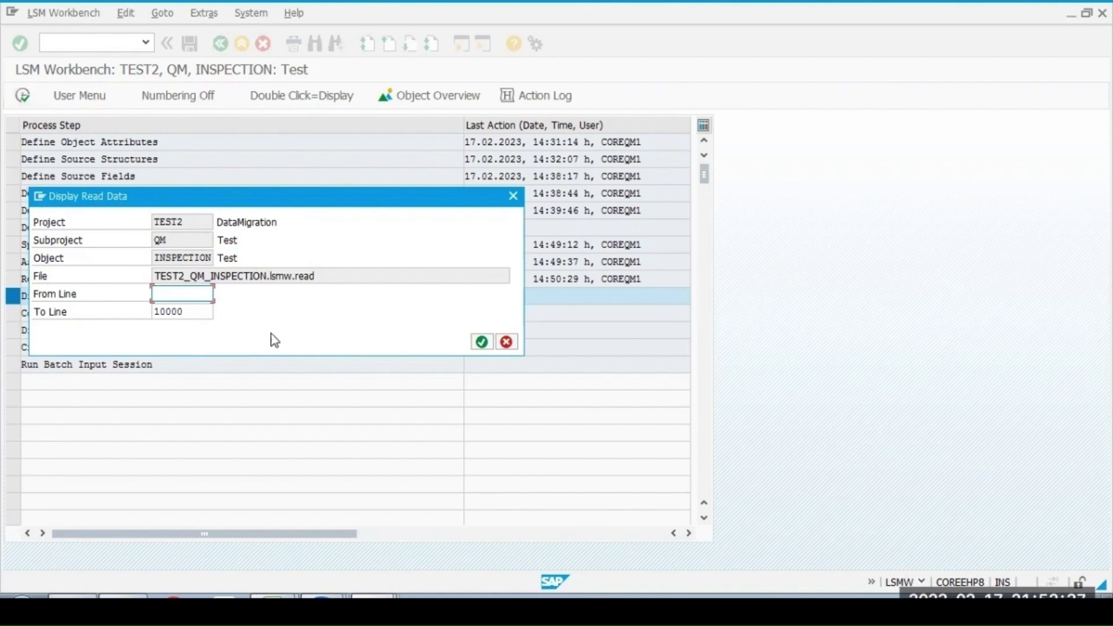
click(481, 344)
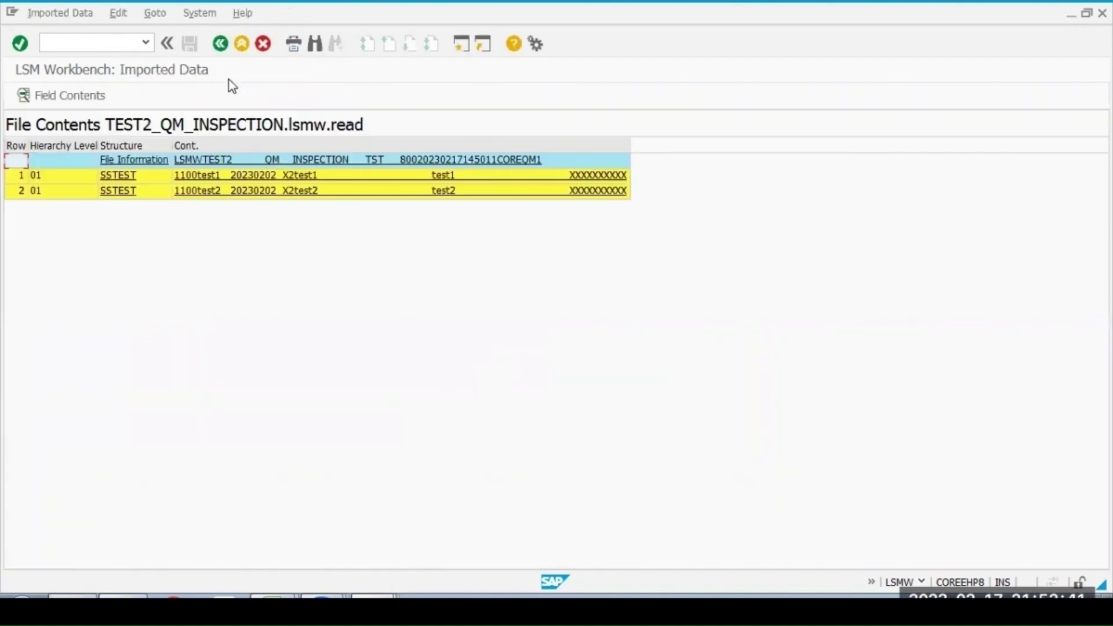
click(216, 44)
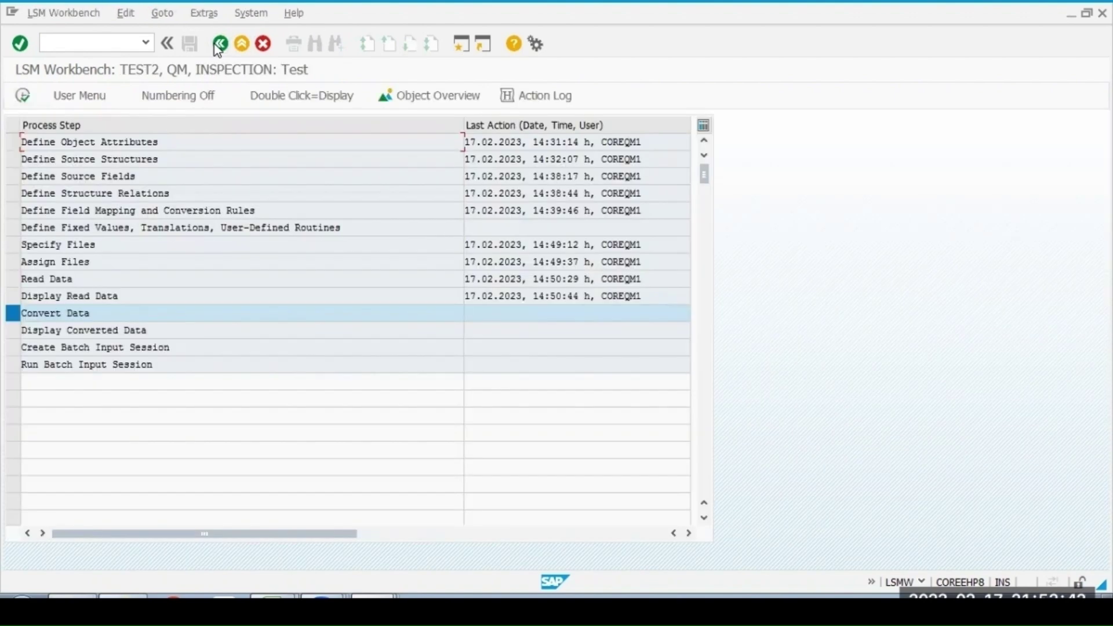
- Run Convert Data for all transactions of the INSPECTION object and return to the process steps
click(22, 96)
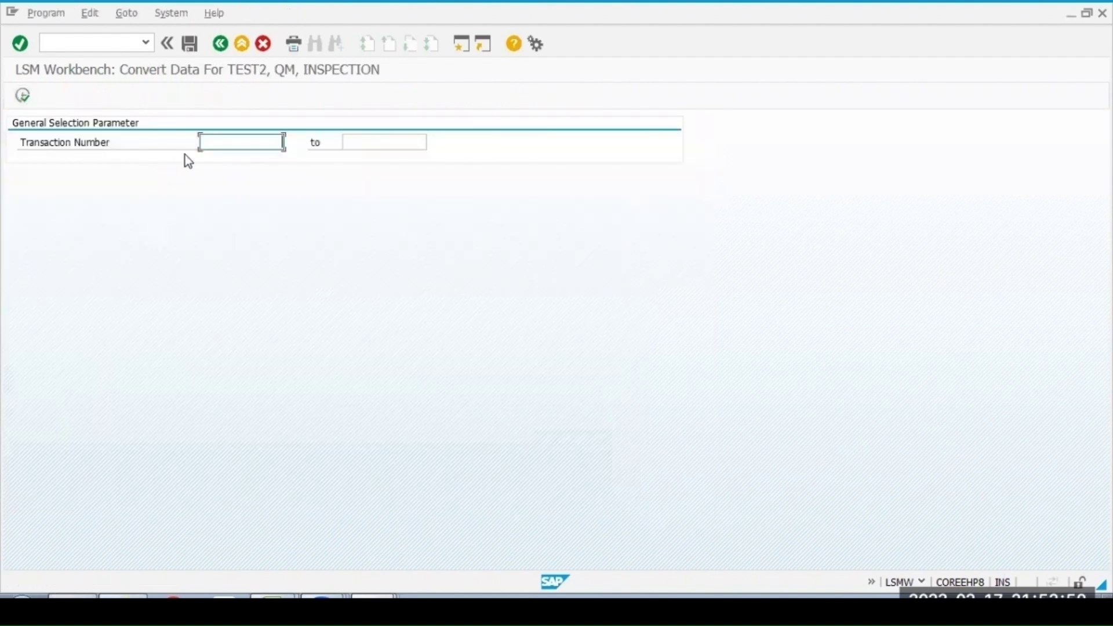
click(23, 95)
click(218, 46)
click(187, 47)
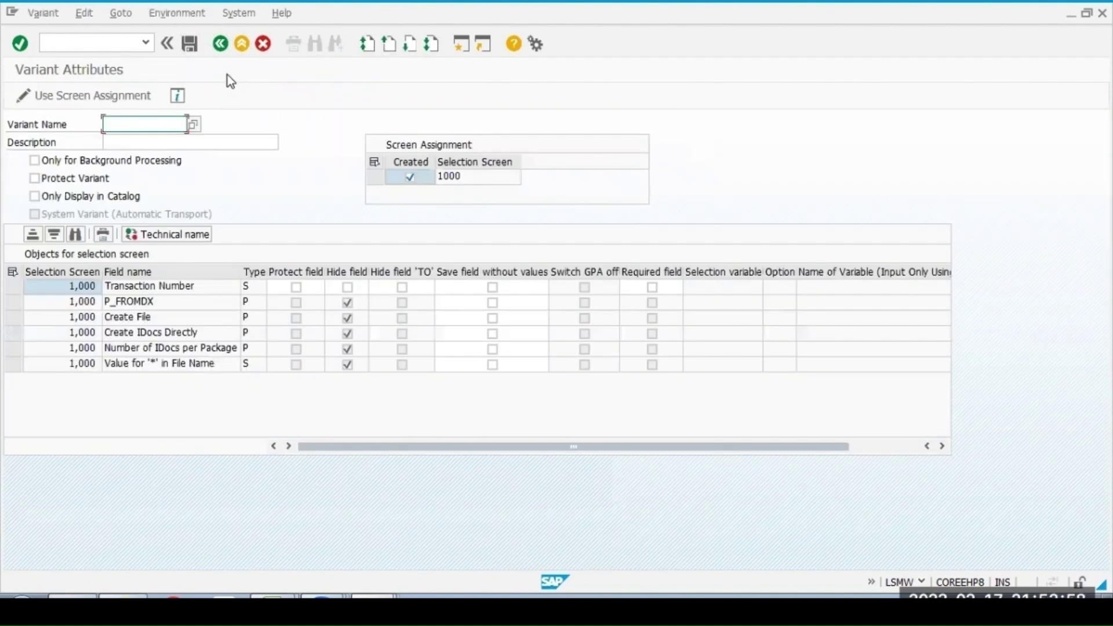
click(220, 47)
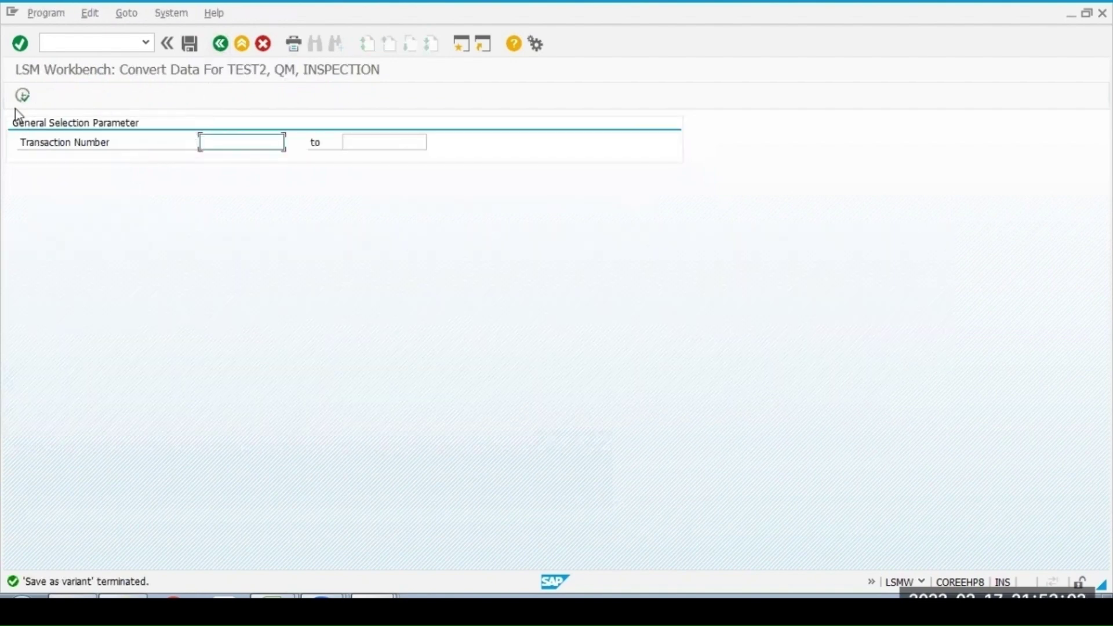
click(220, 45)
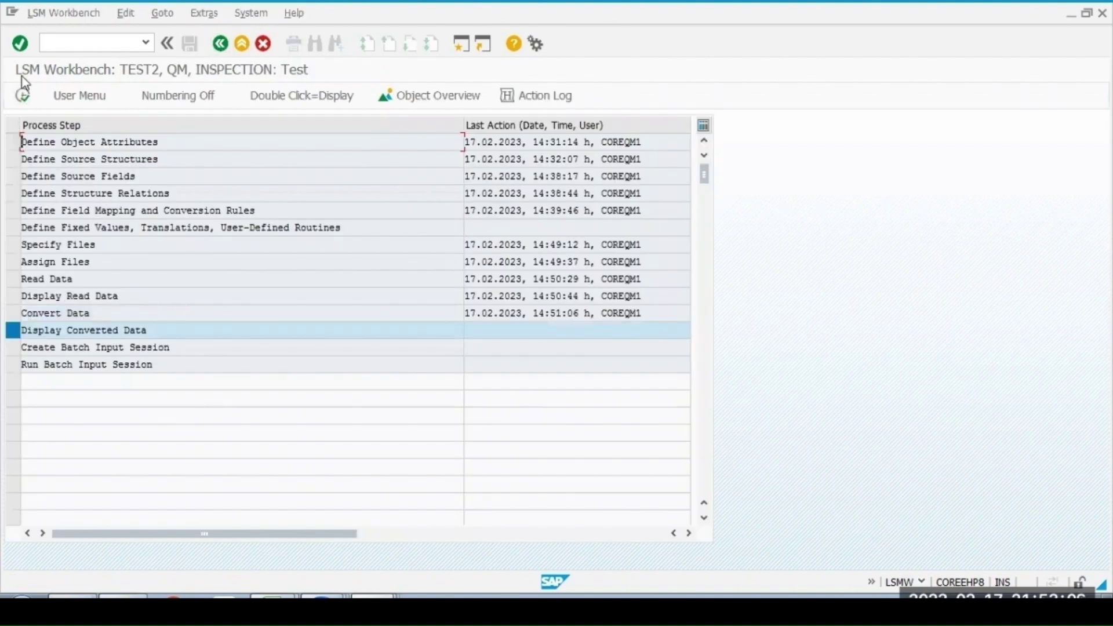
- Display the converted data up to line 10000, review the converted records, and return to the process steps
click(24, 98)
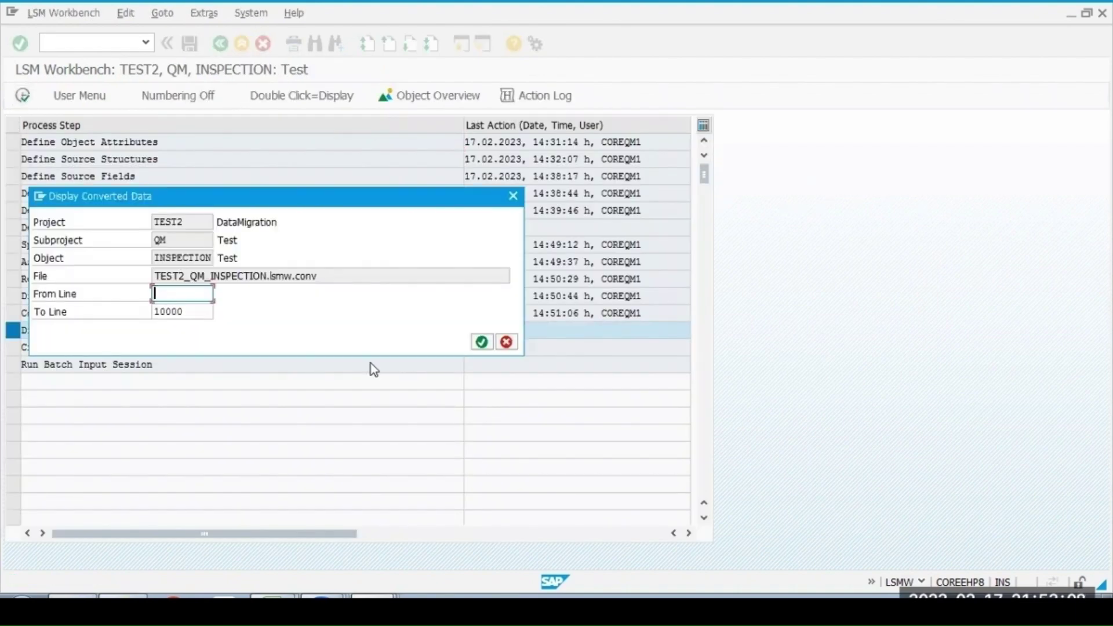
click(482, 342)
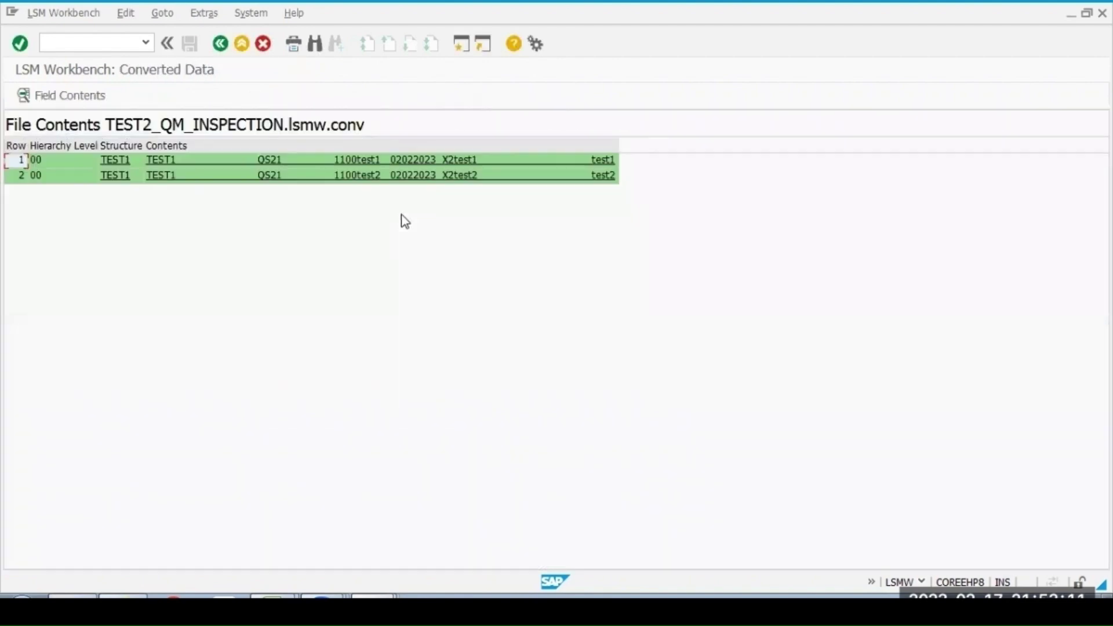
click(219, 44)
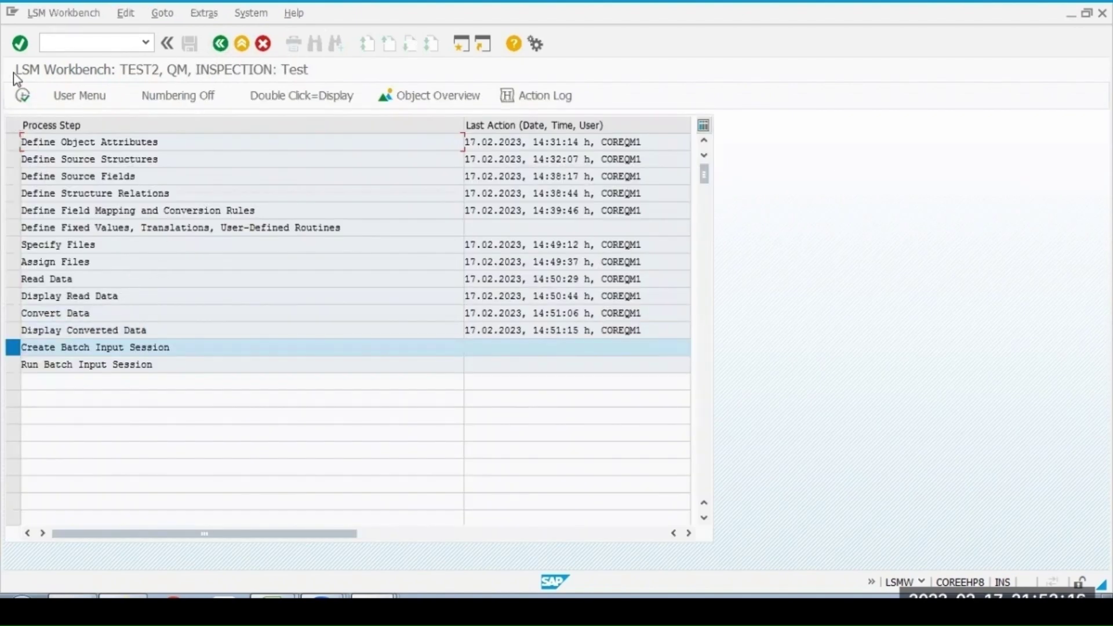
- Create the batch input folder INSPECTION from the converted file TEST2_QM_INSPECTION.lsmw.conv and return to the process steps
click(25, 96)
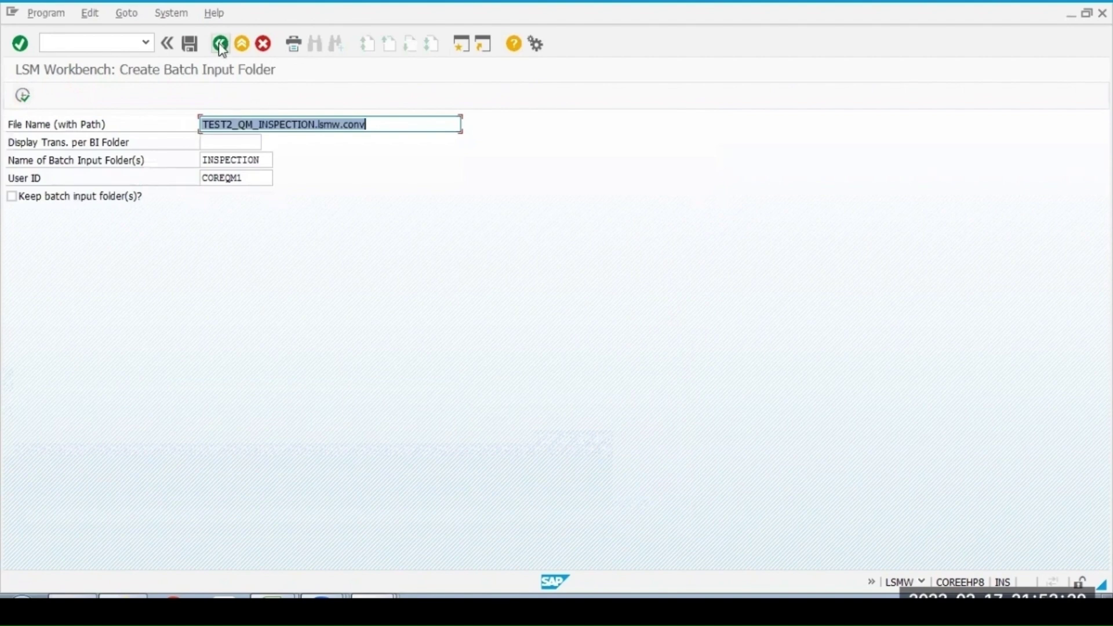
click(25, 97)
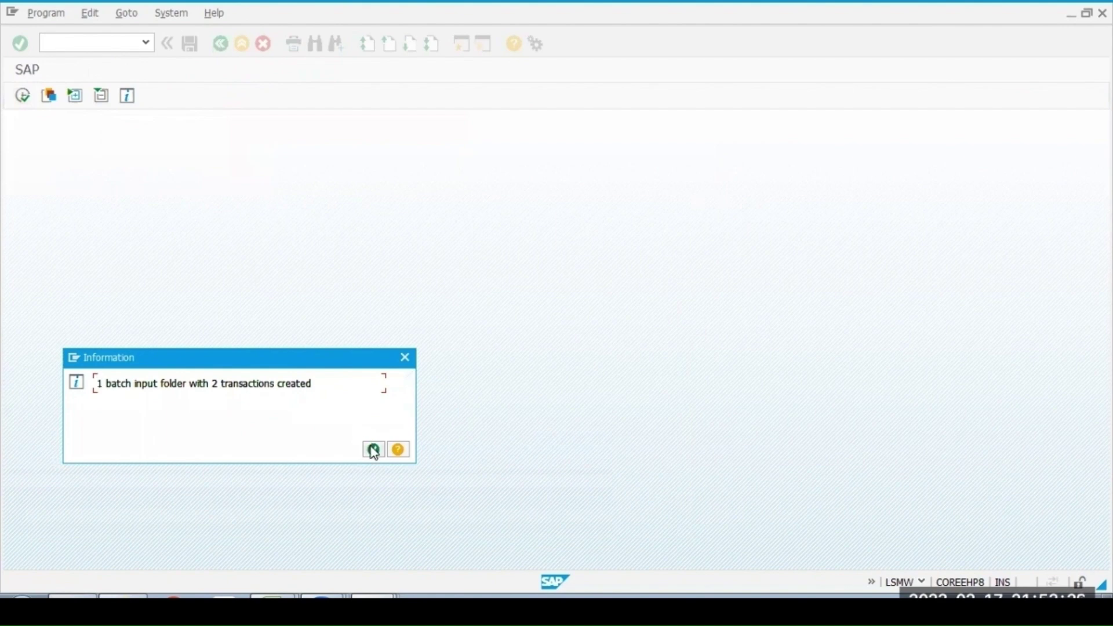
click(373, 448)
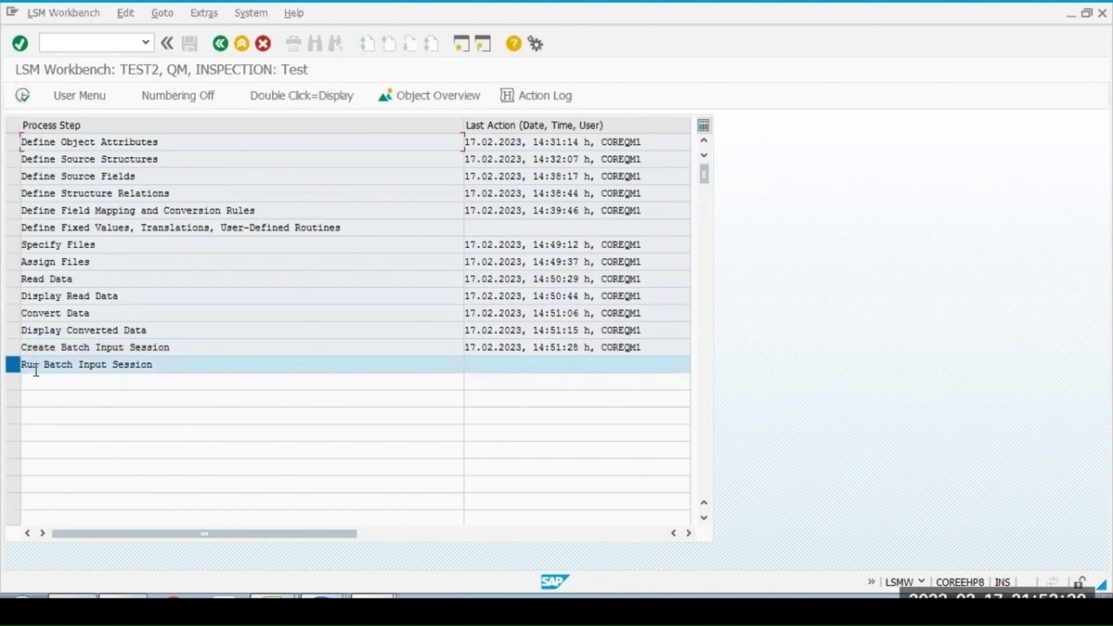
- Run the INSPECTION batch input session in the foreground with extended log and expert mode, and return to the session overview
click(22, 98)
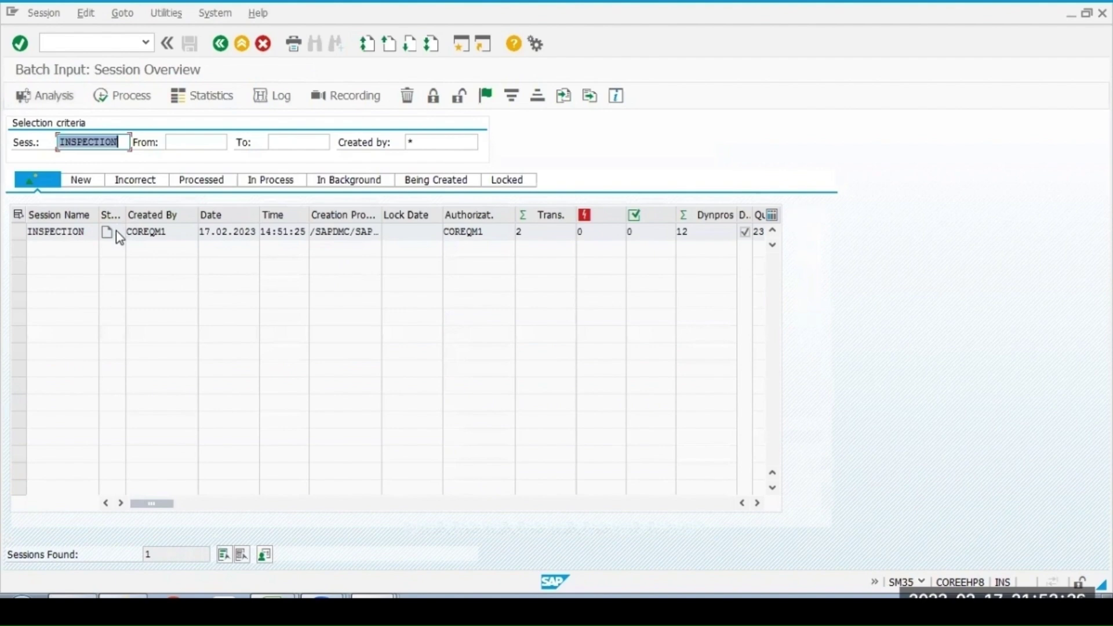
click(19, 233)
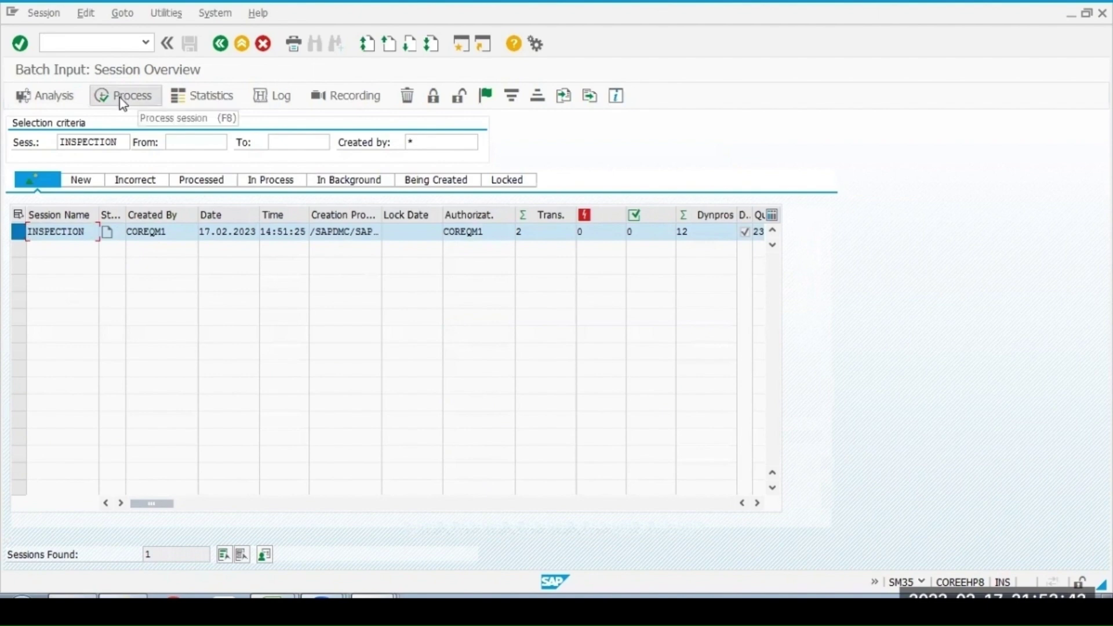
click(123, 99)
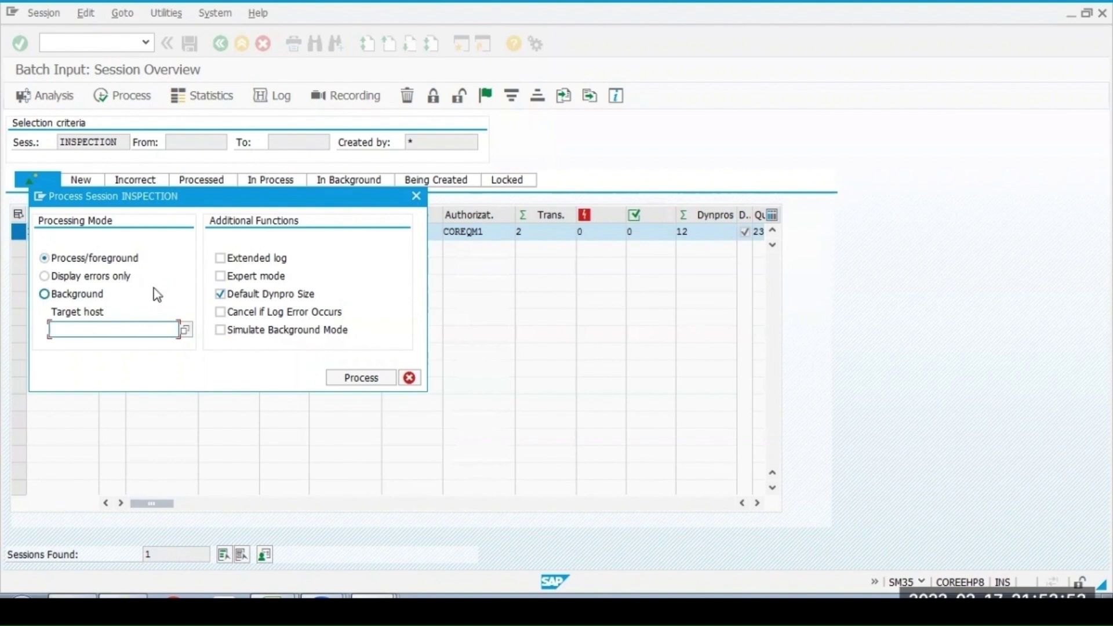
click(220, 259)
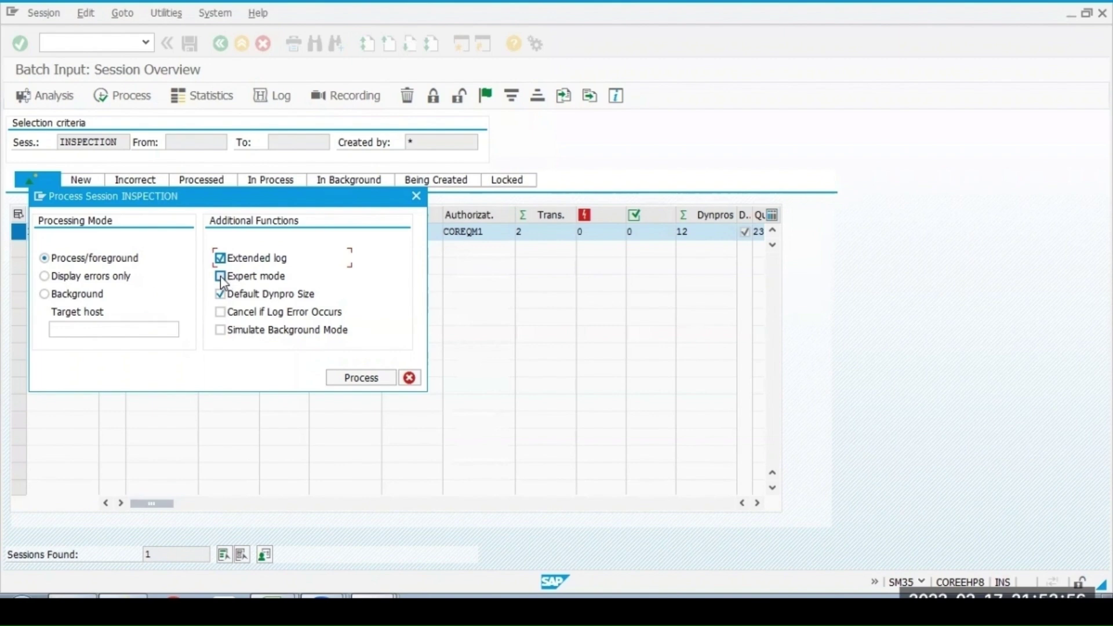
click(219, 277)
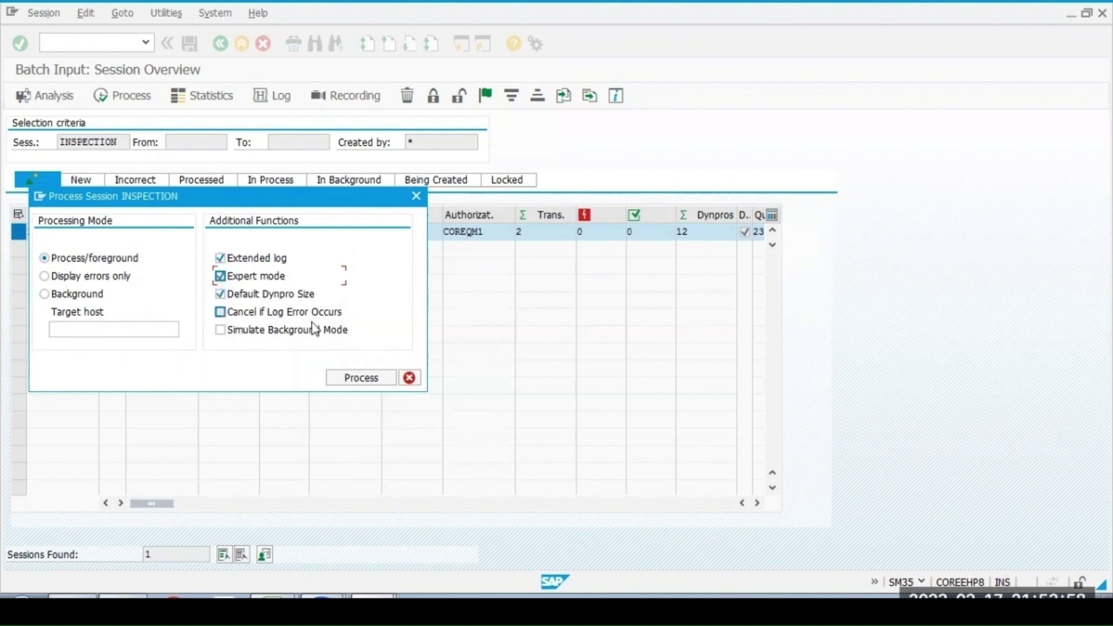
click(289, 294)
click(370, 382)
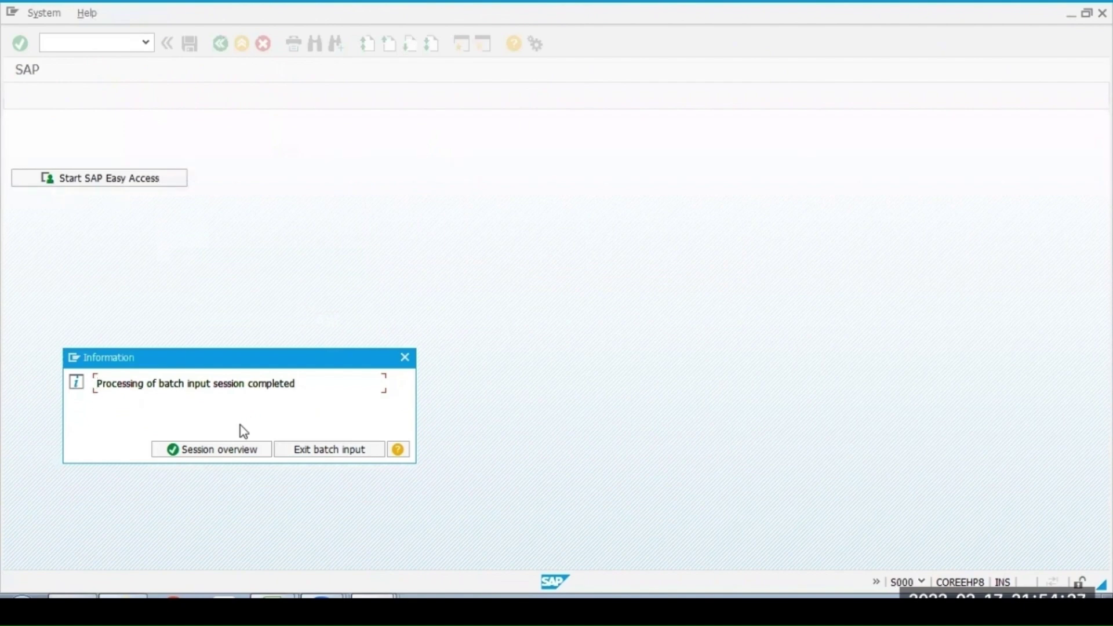
click(197, 455)
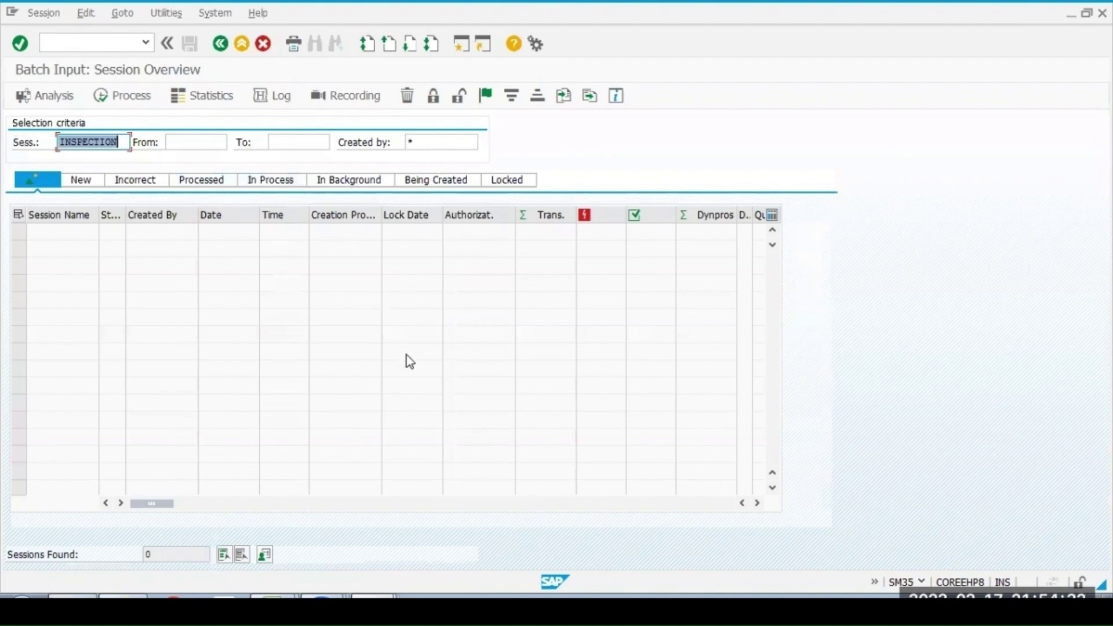
- Switch to the SAP session displaying the PH characteristic and restart transaction QS24 there
click(408, 574)
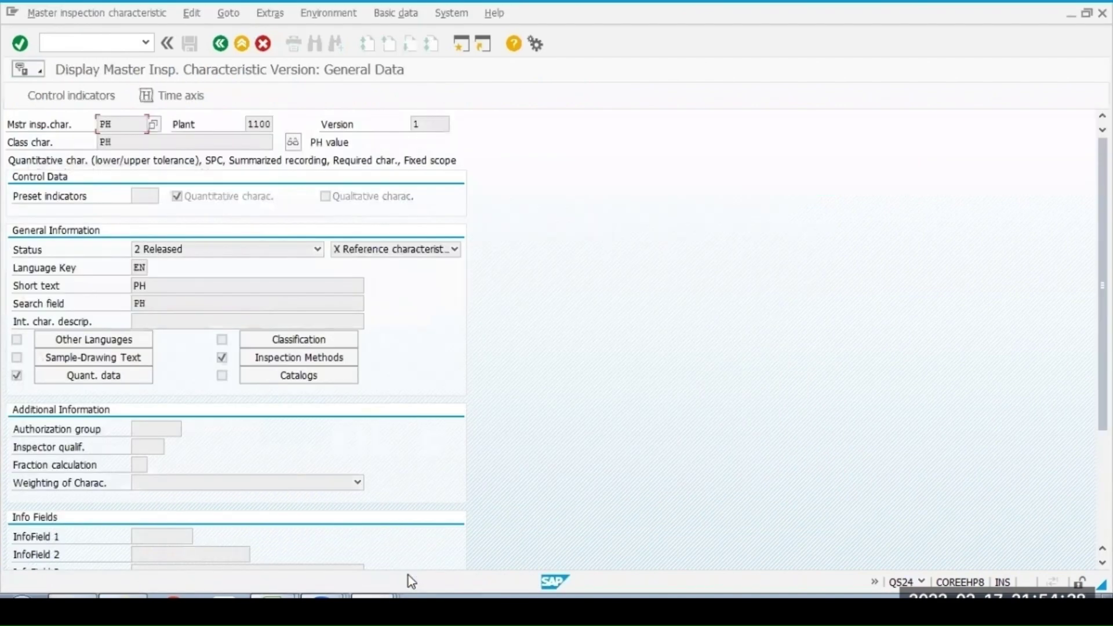
click(120, 42)
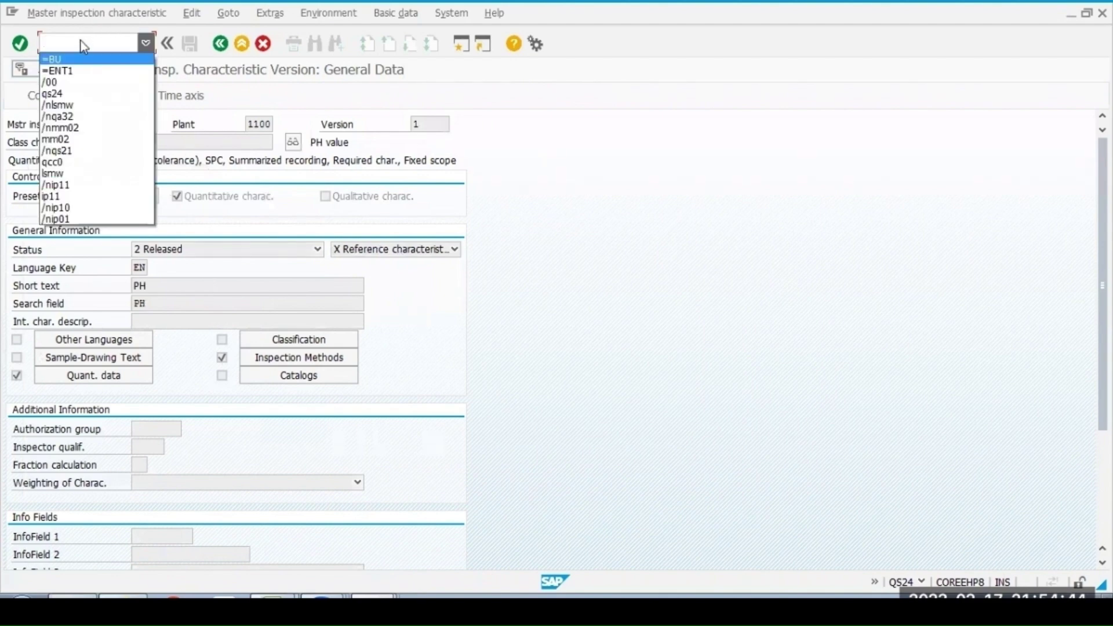
text(/)
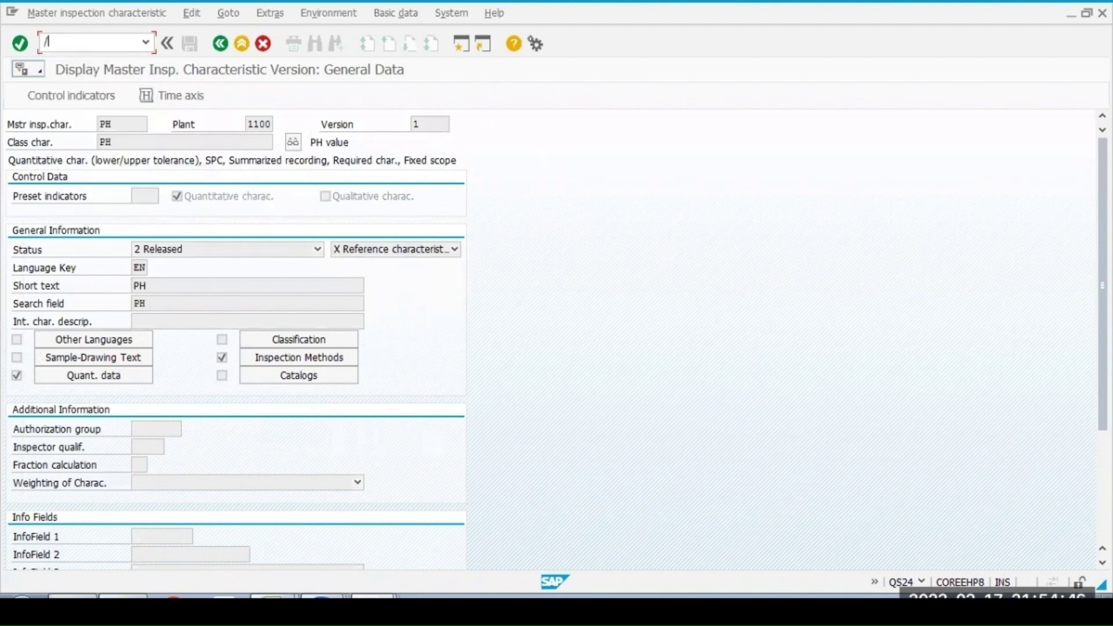
text(nqs24)
key(Return)
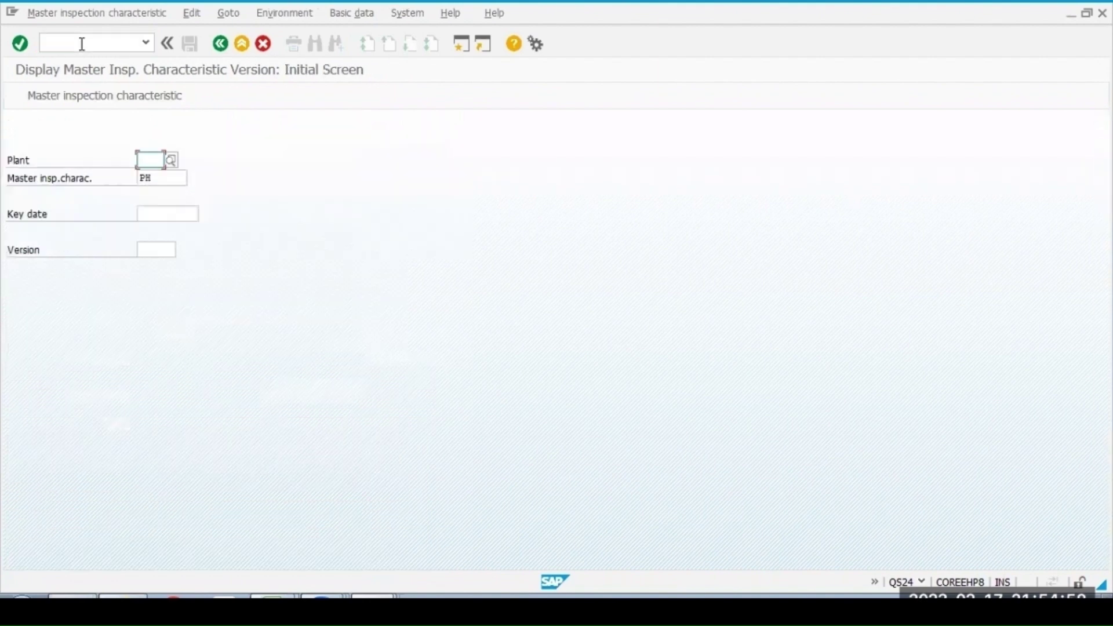
- Set the plant to 1100 and search its master inspection characteristics for the pattern *test*
text(1100)
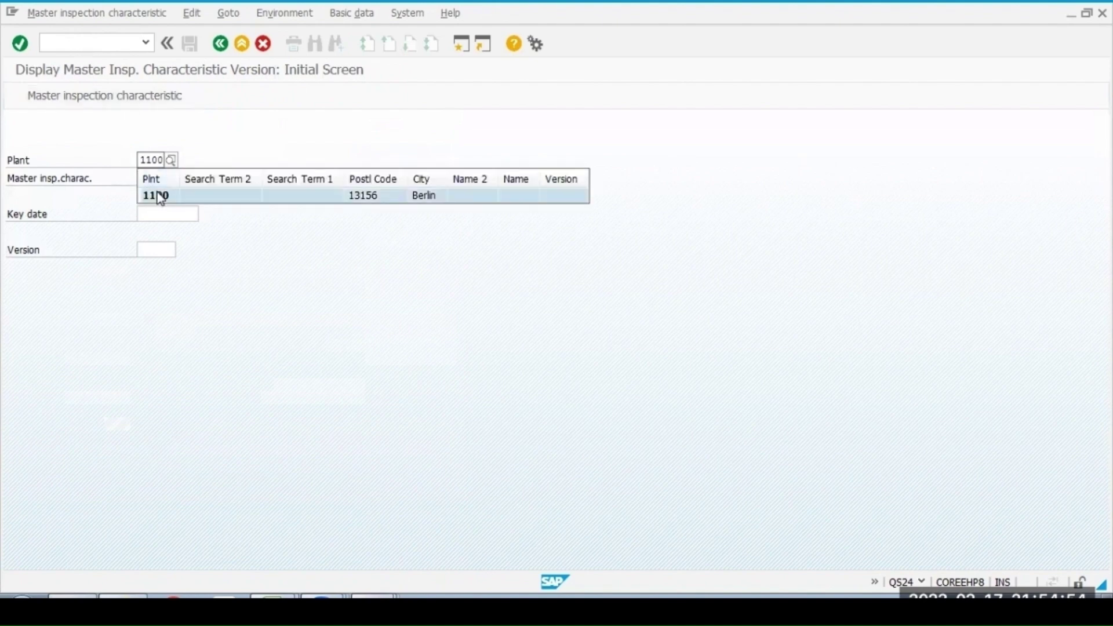
click(158, 195)
click(153, 177)
text(PH)
click(194, 180)
text(tes)
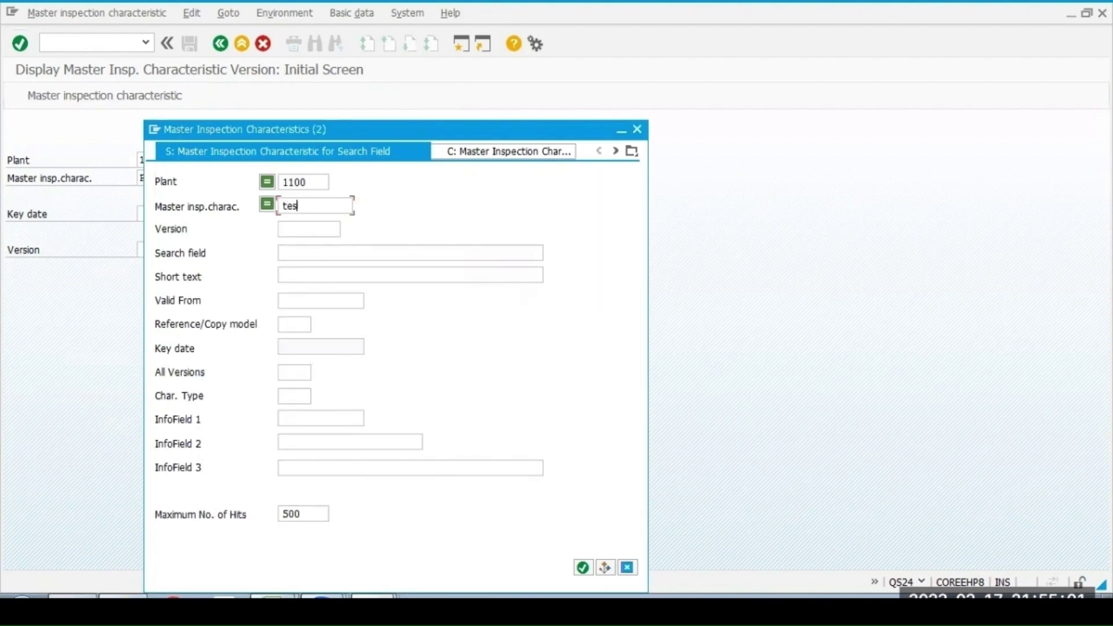
text(t*)
click(284, 206)
text(*)
key(Return)
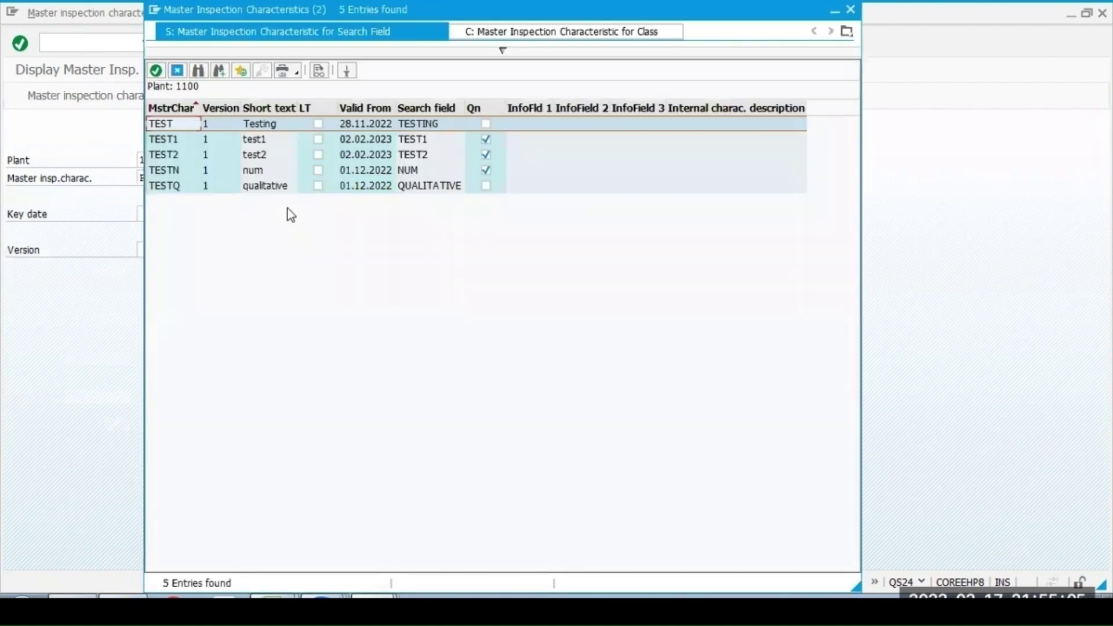
- Pick characteristic TEST1 from the search results and display its general data for plant 1100
click(176, 141)
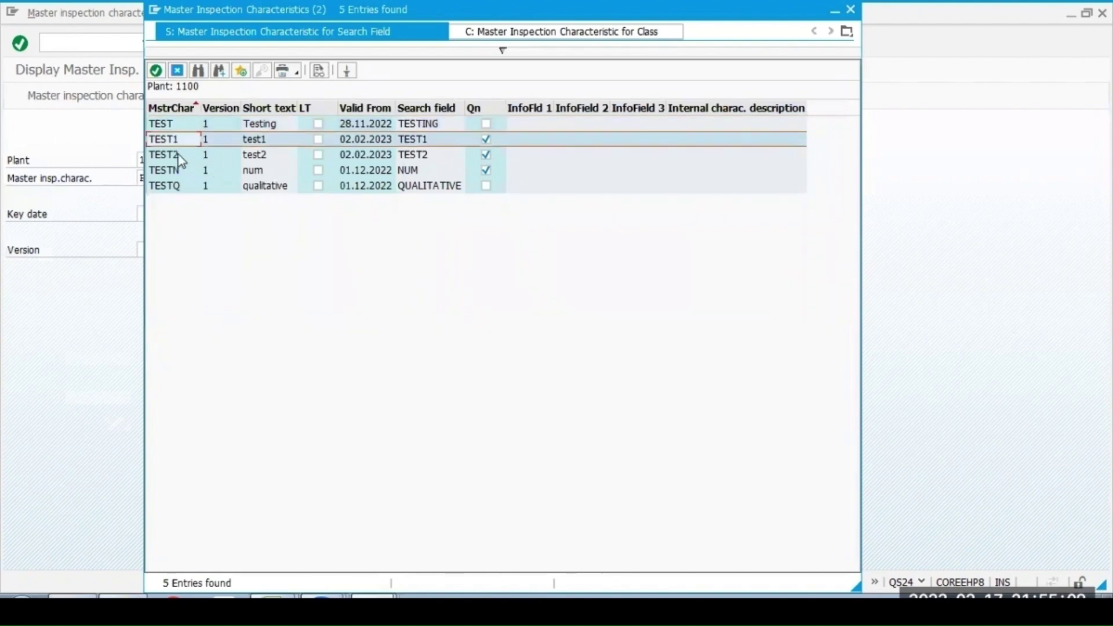
double_click(169, 140)
key(Return)
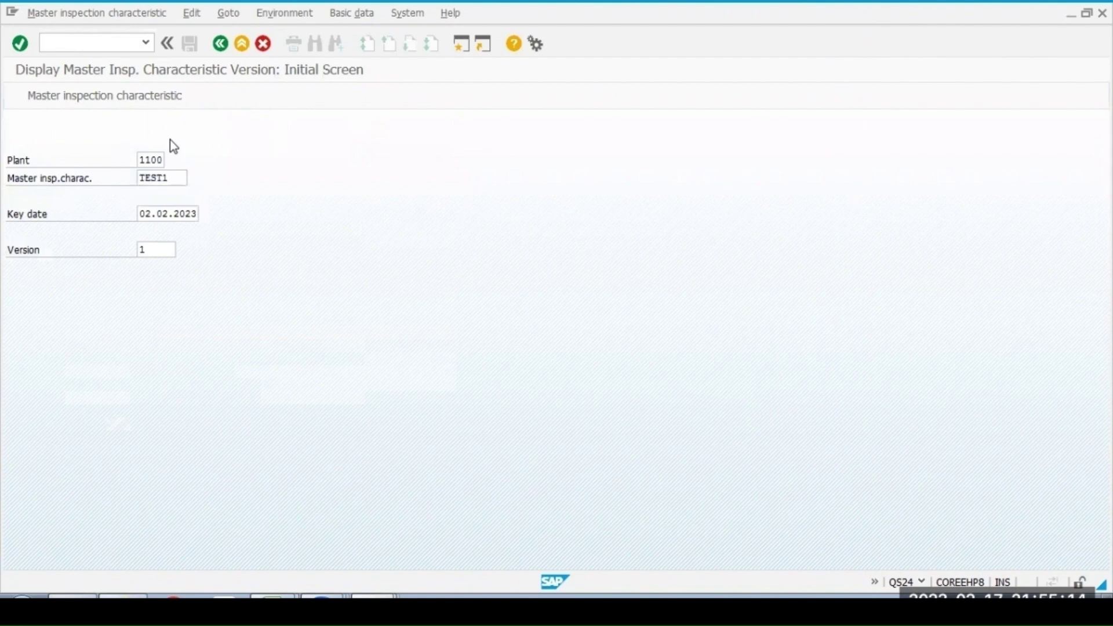
click(220, 44)
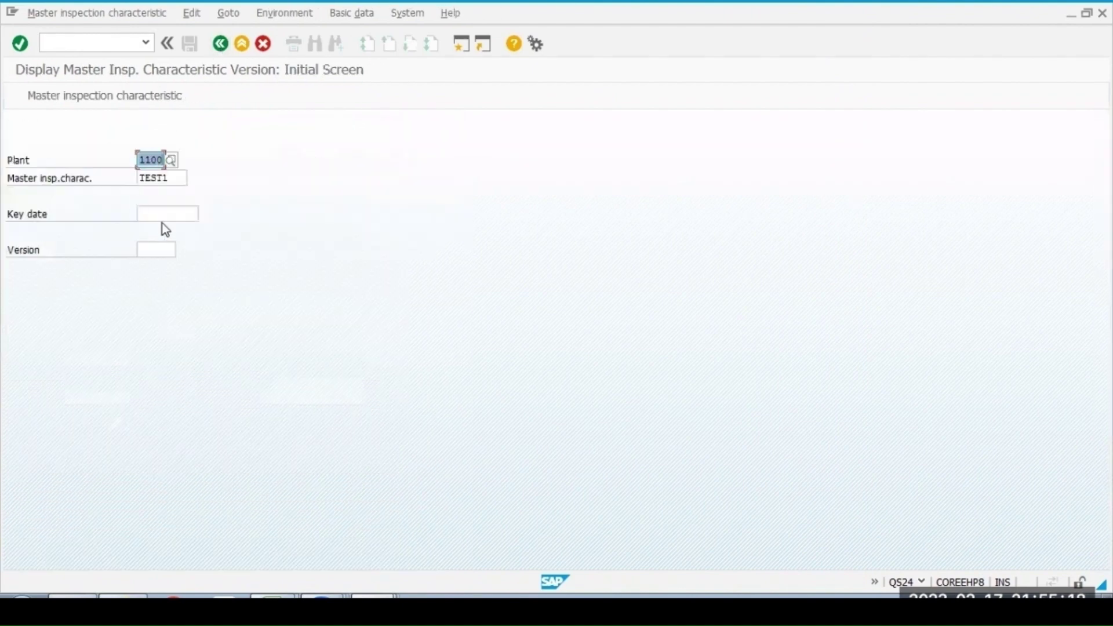
click(178, 180)
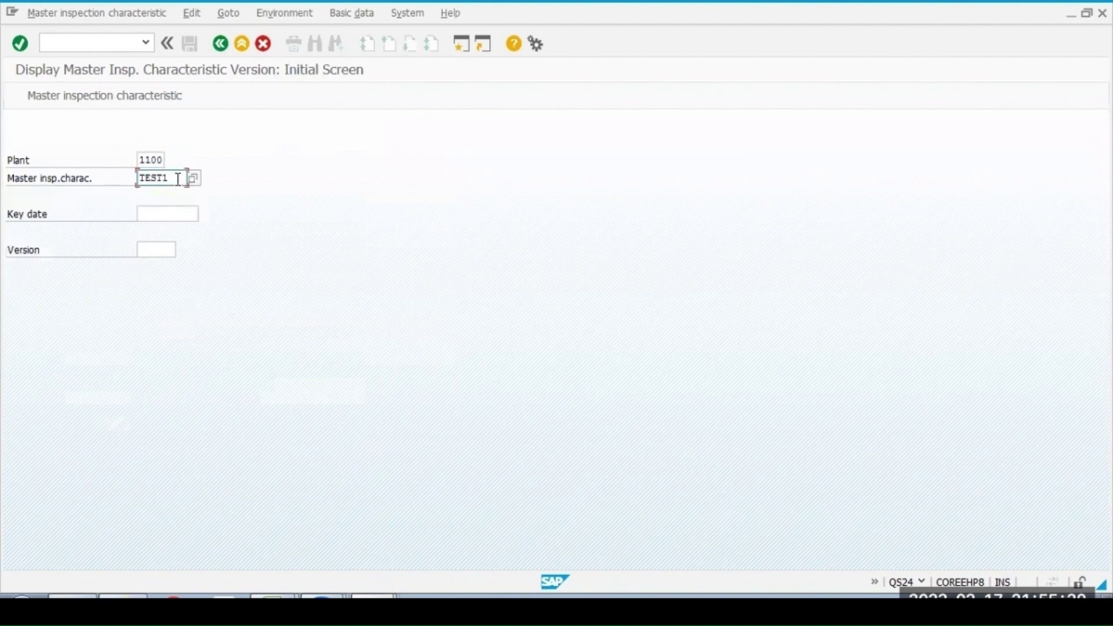
key(Return)
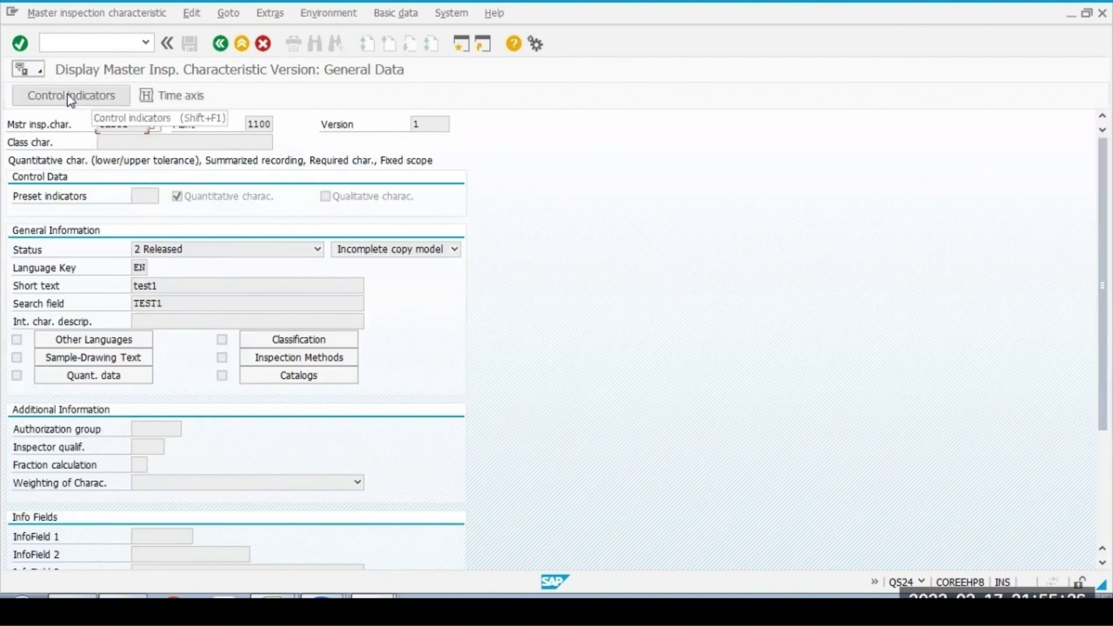
- Review both screens of the control indicators of characteristic TEST1 and return to its general data
click(68, 96)
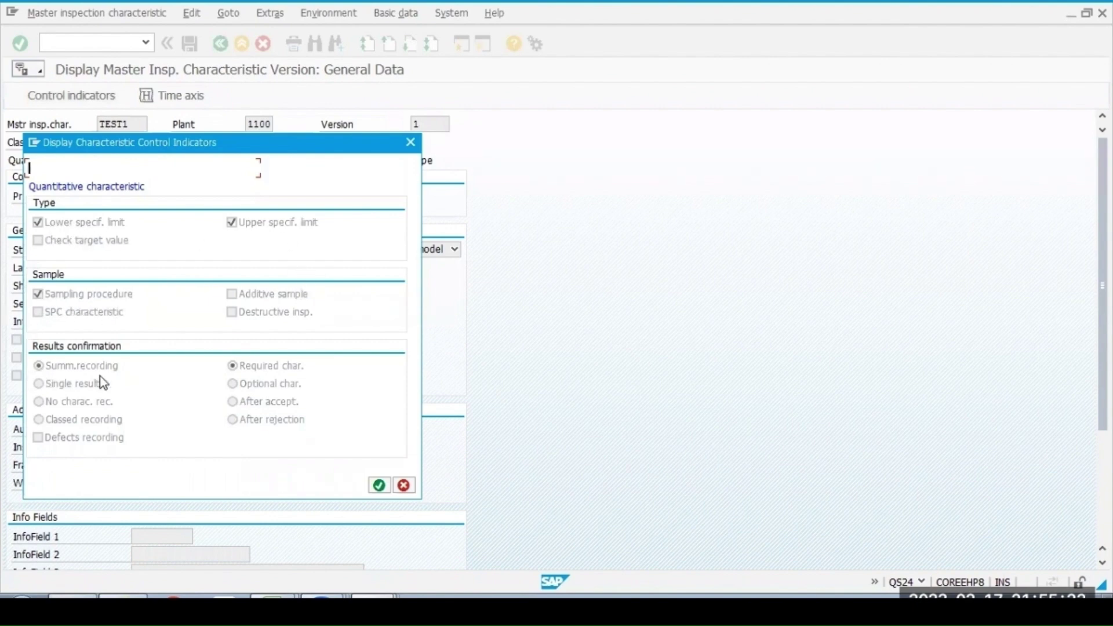
click(379, 486)
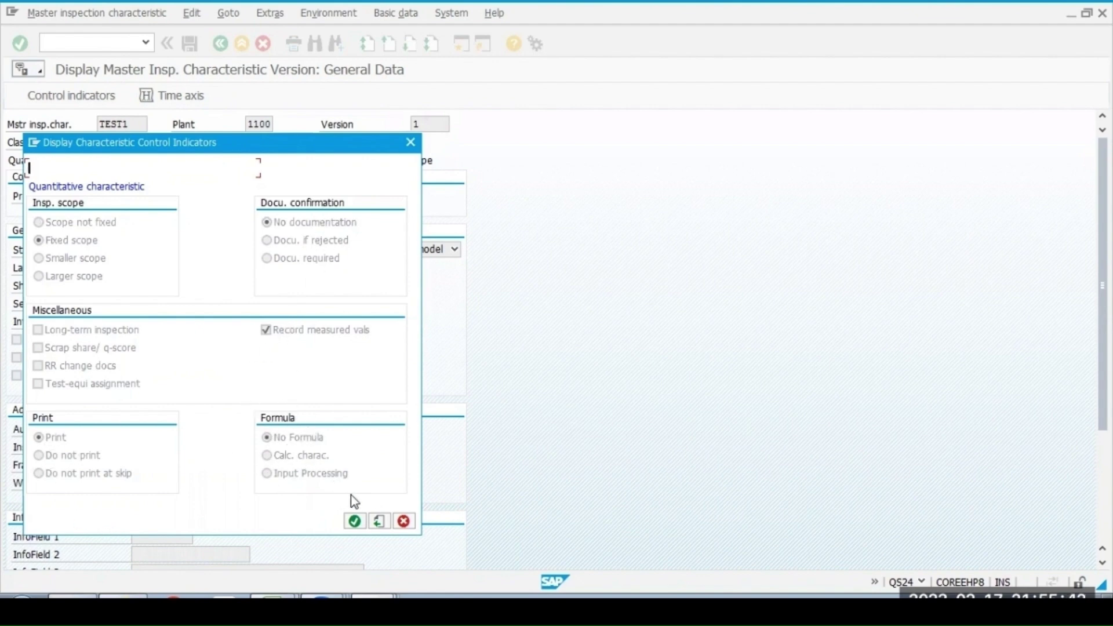
click(355, 521)
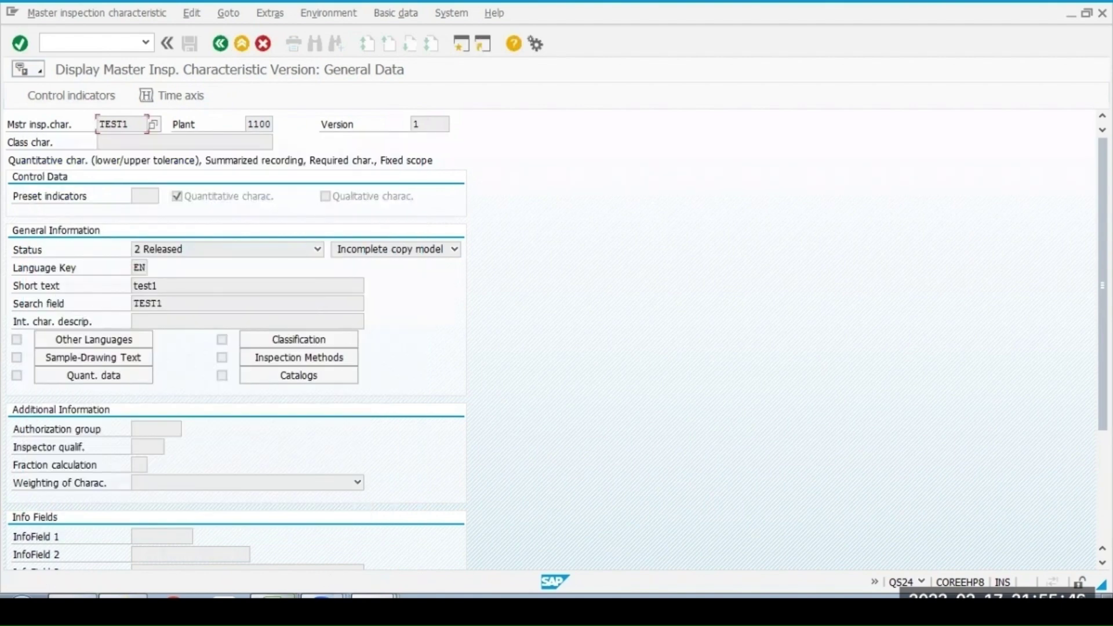
- Switch to the EXCEL1 workbook in Excel to check the source data rows for test1 and test2
click(274, 596)
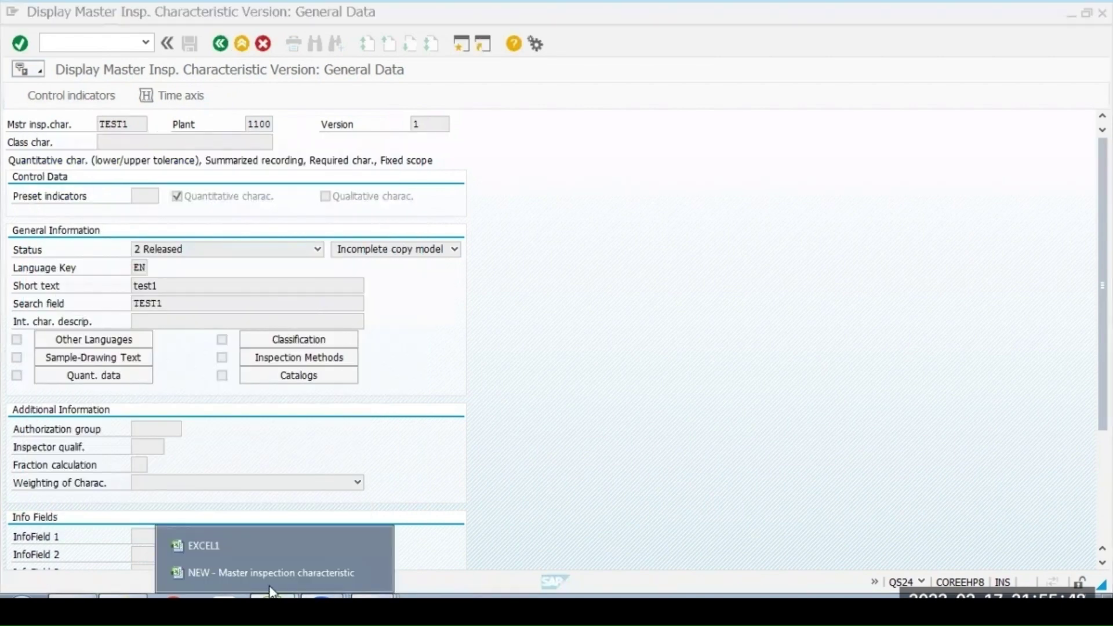
click(266, 555)
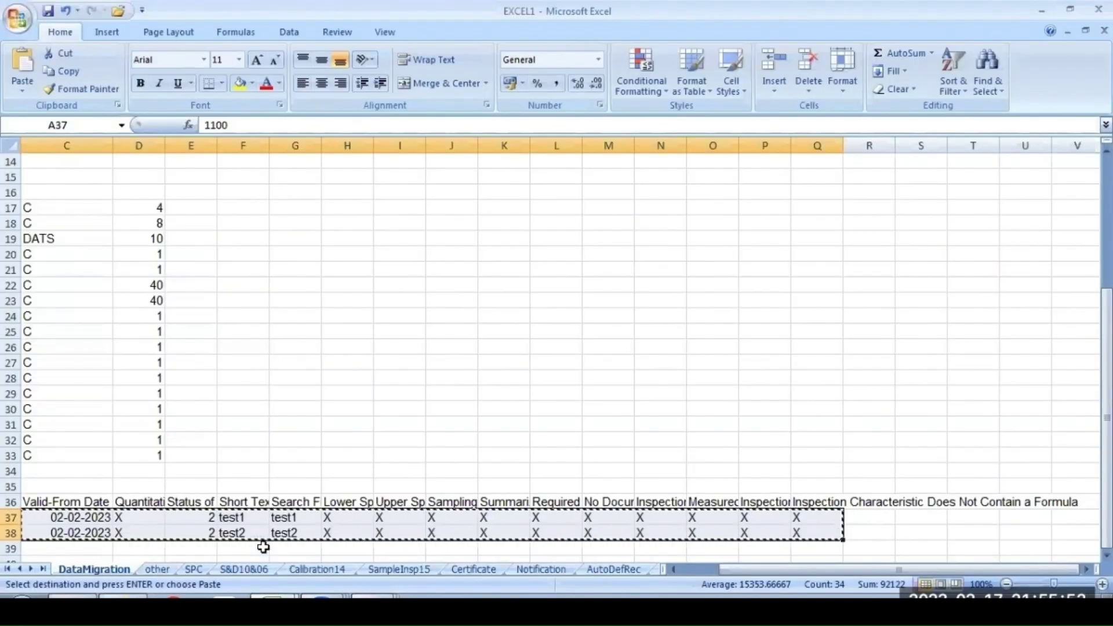